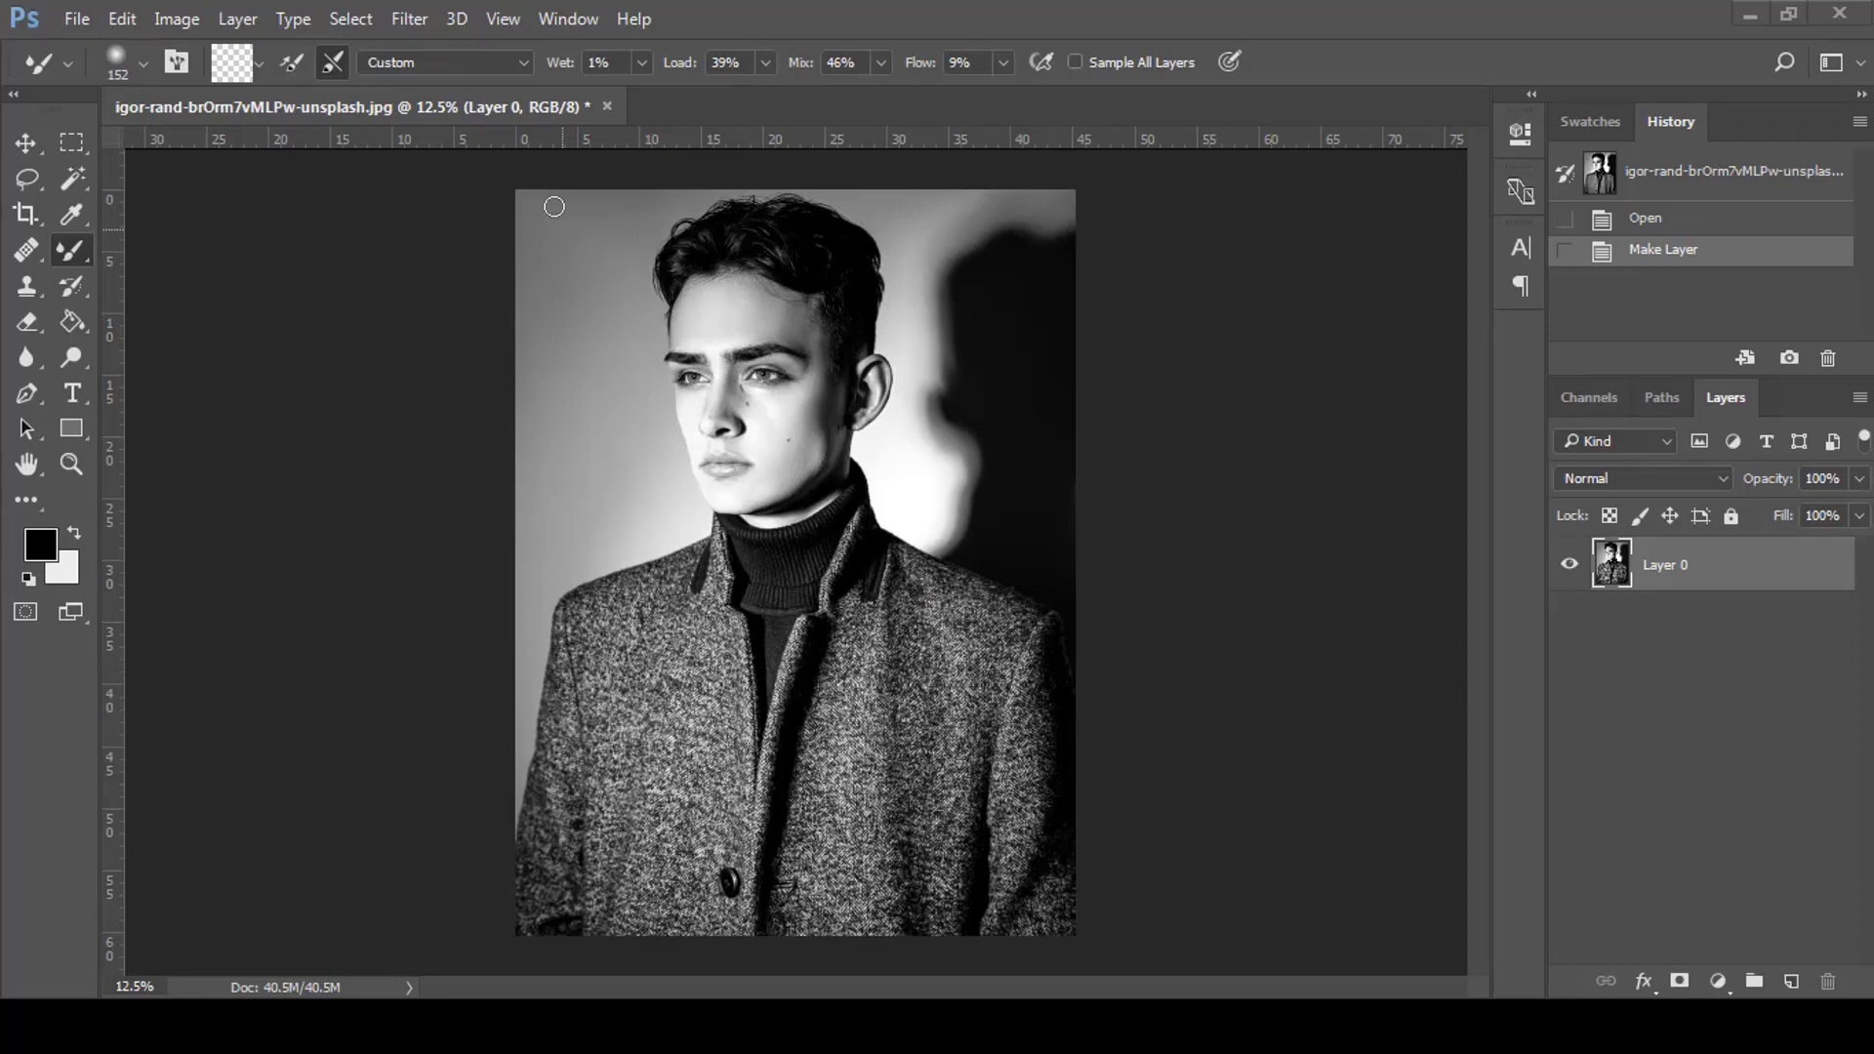
# - Apply an Add Noise filter to the portrait layer with an amount of 23.95% and Uniform distribution
pyautogui.click(408, 19)
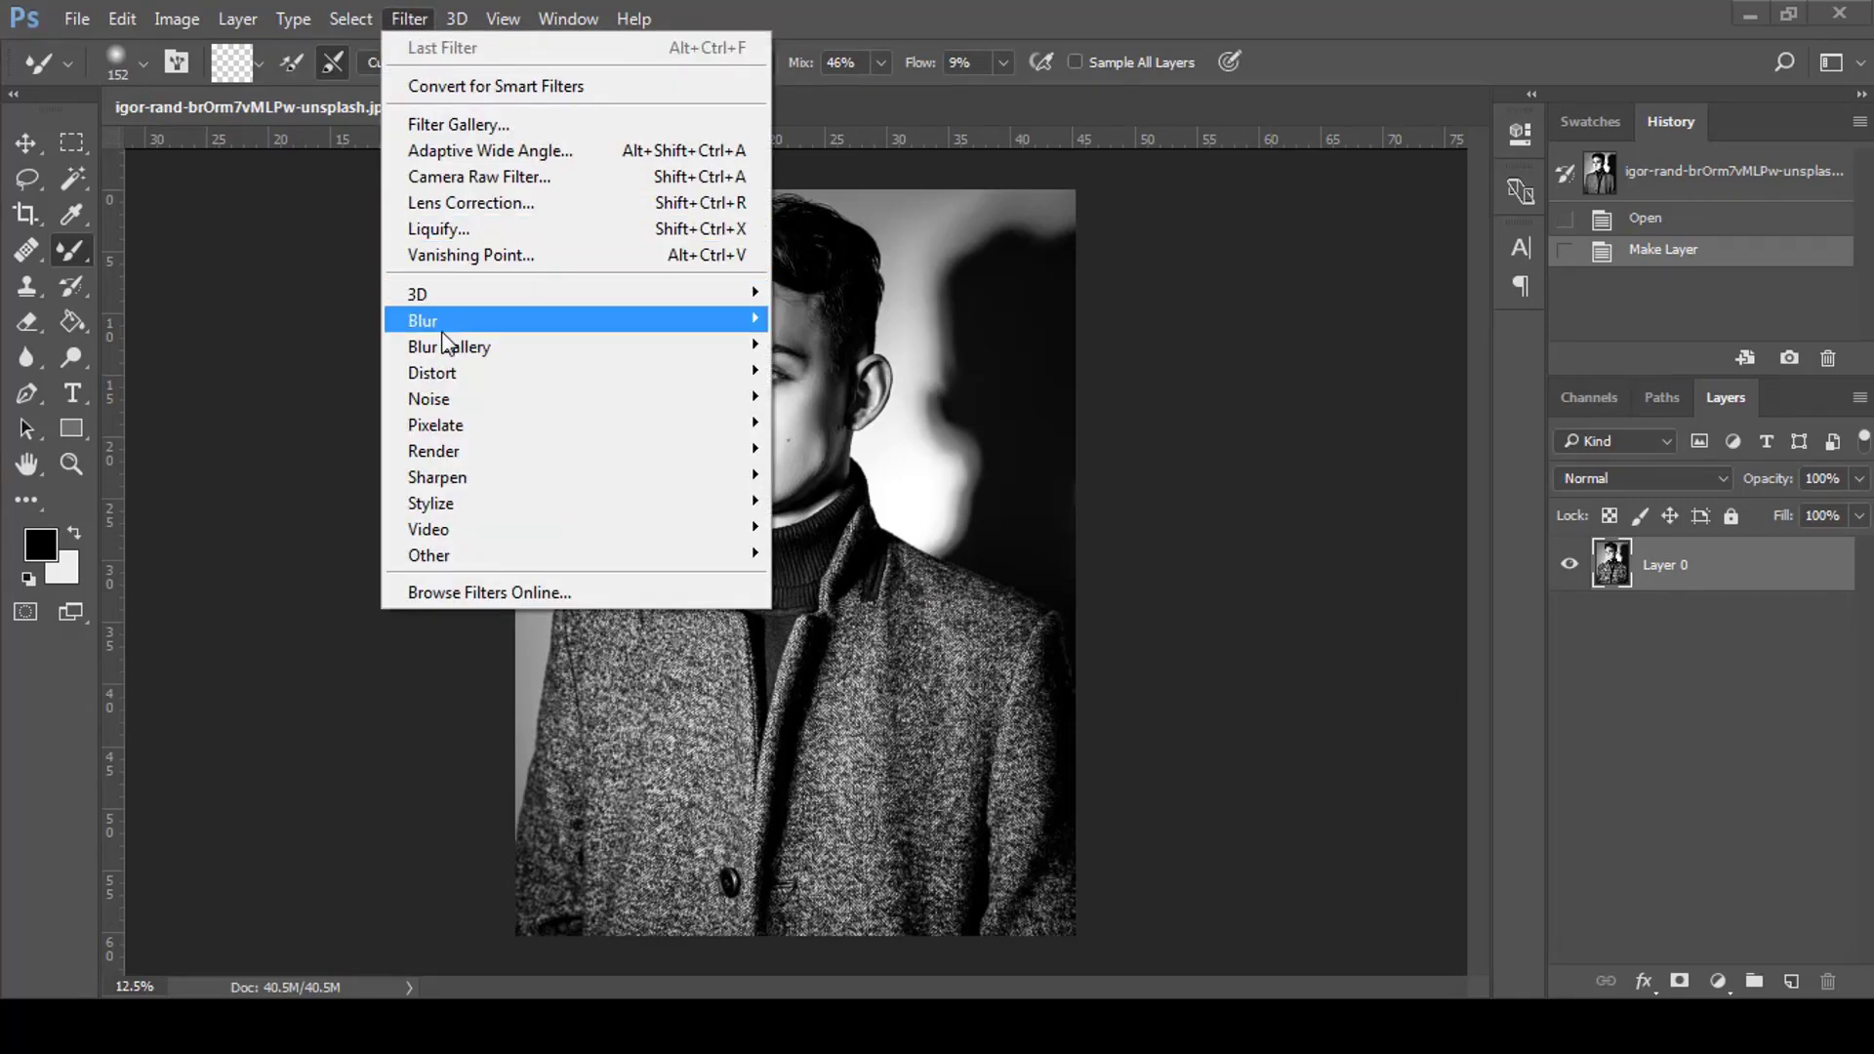
pyautogui.moveTo(527, 401)
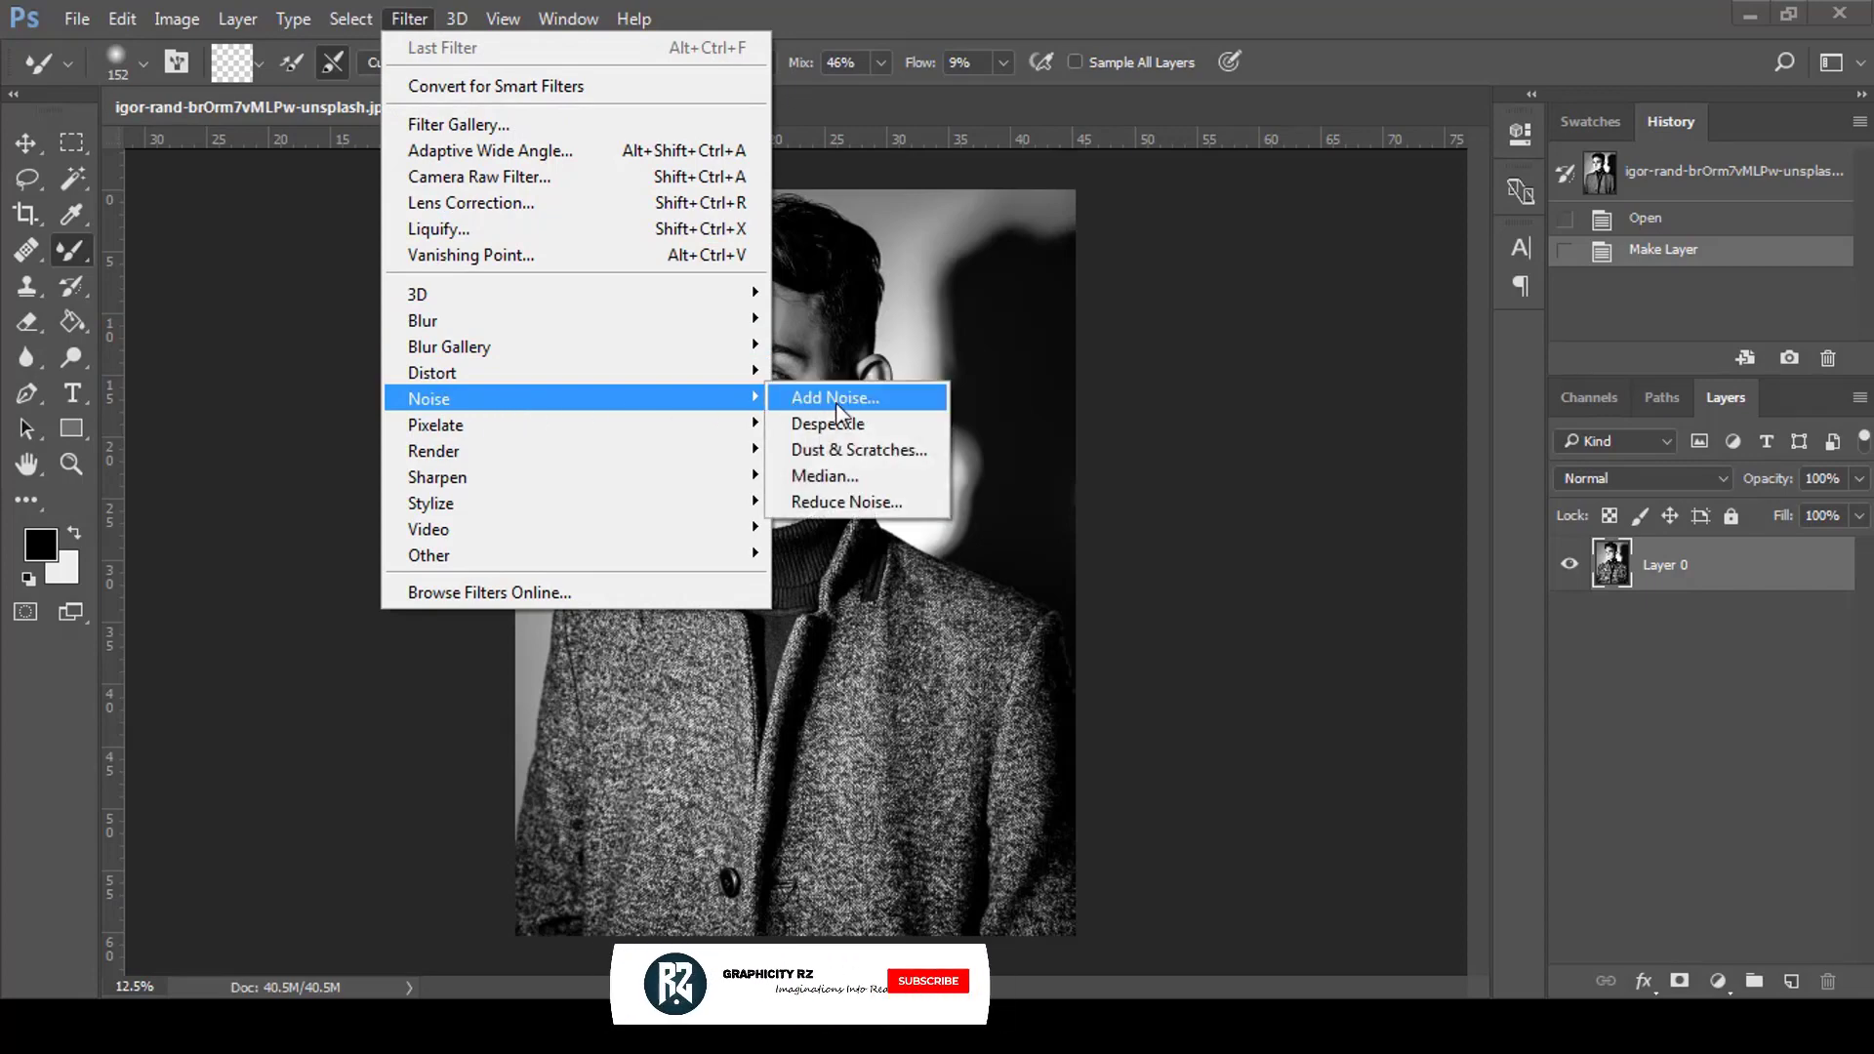
pyautogui.click(876, 406)
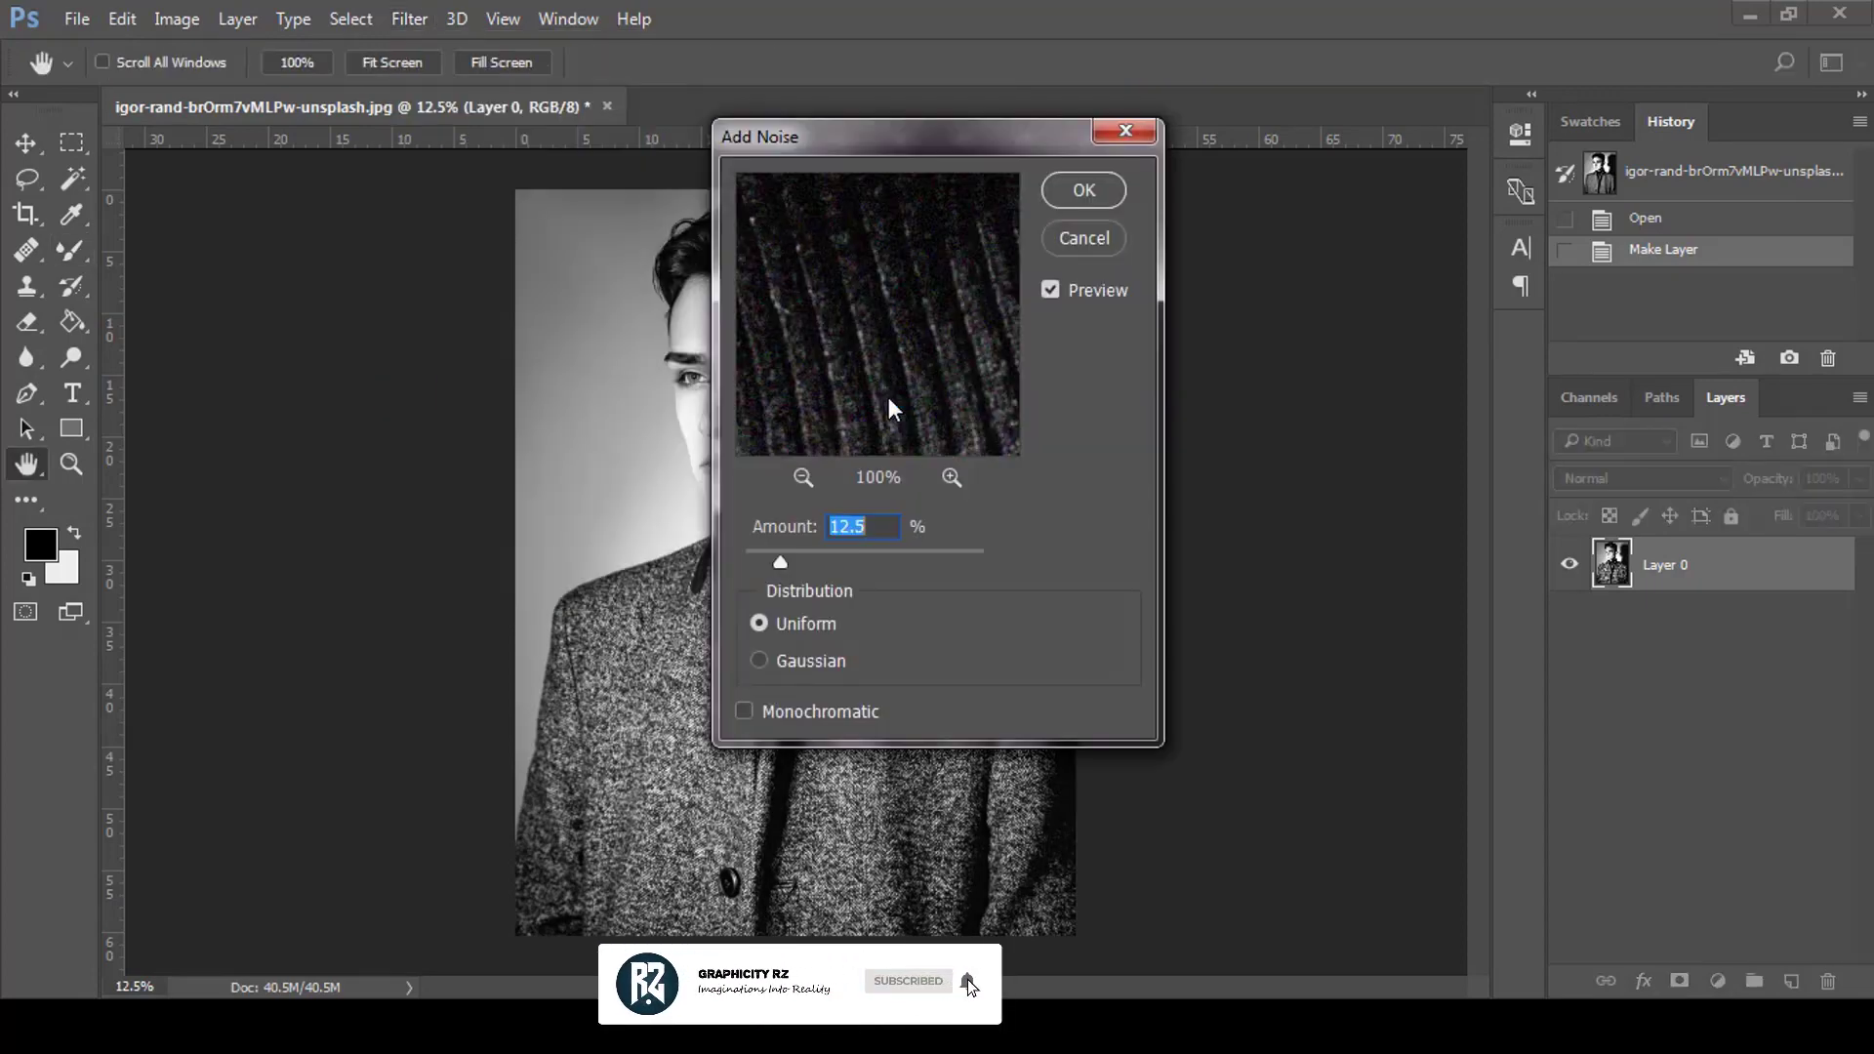
pyautogui.moveTo(957, 137); pyautogui.dragTo(1314, 154)
pyautogui.moveTo(1136, 578)
pyautogui.mouseDown()
pyautogui.moveTo(1162, 577)
pyautogui.moveTo(1139, 578)
pyautogui.mouseUp()
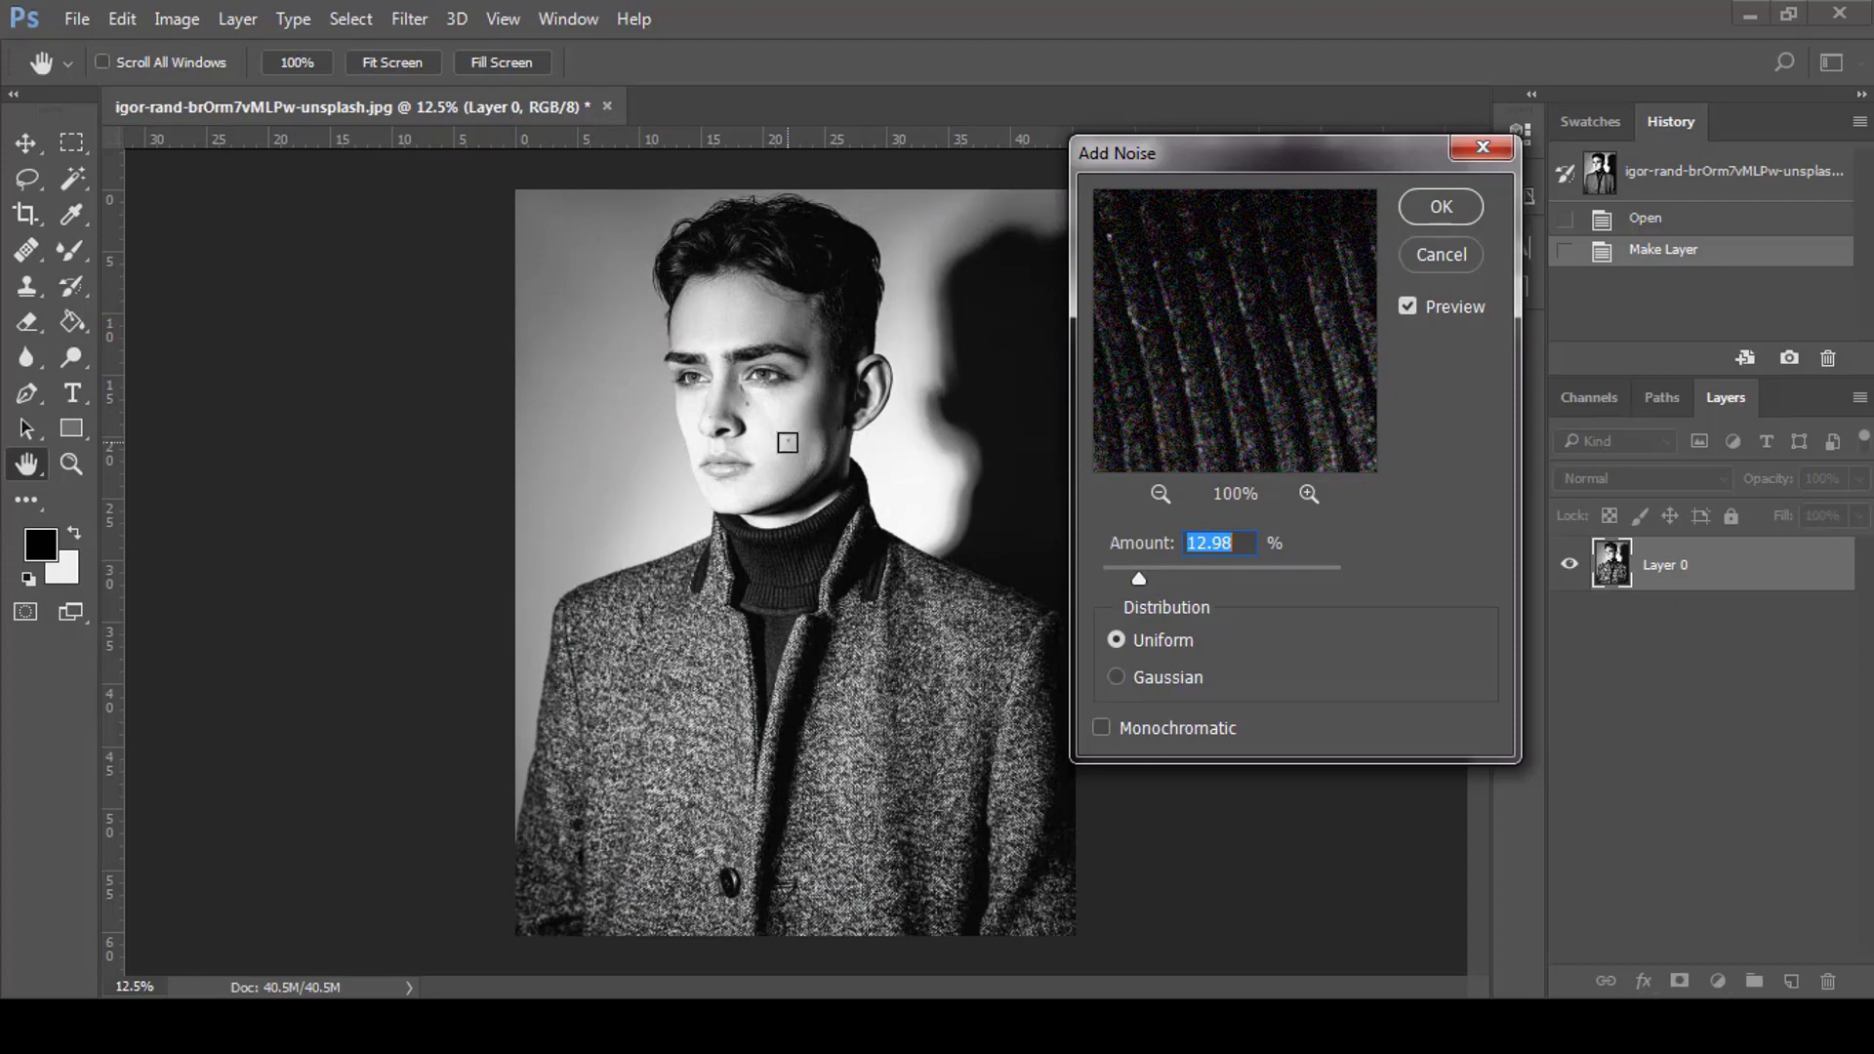
pyautogui.hotkey('ctrl', '+')
pyautogui.hotkey('ctrl', '+')
pyautogui.hotkey('ctrl', '+')
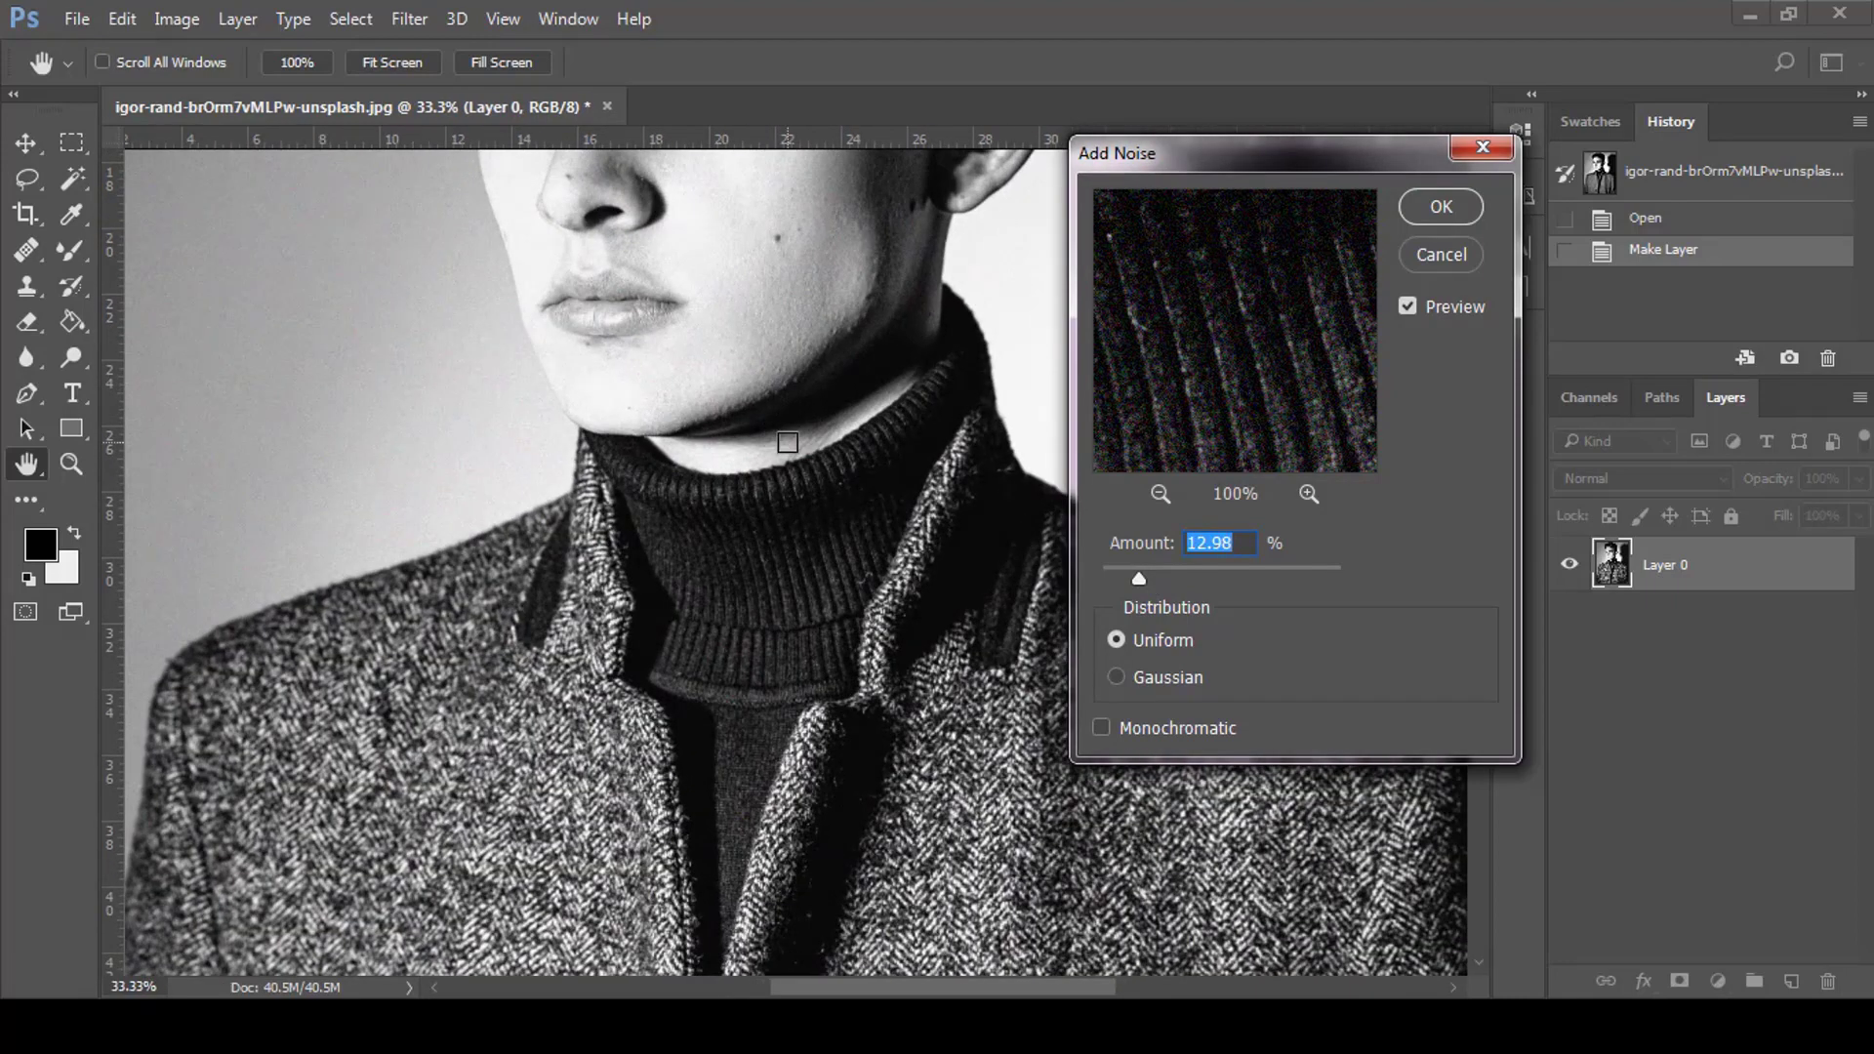
pyautogui.moveTo(1145, 574); pyautogui.dragTo(1215, 574)
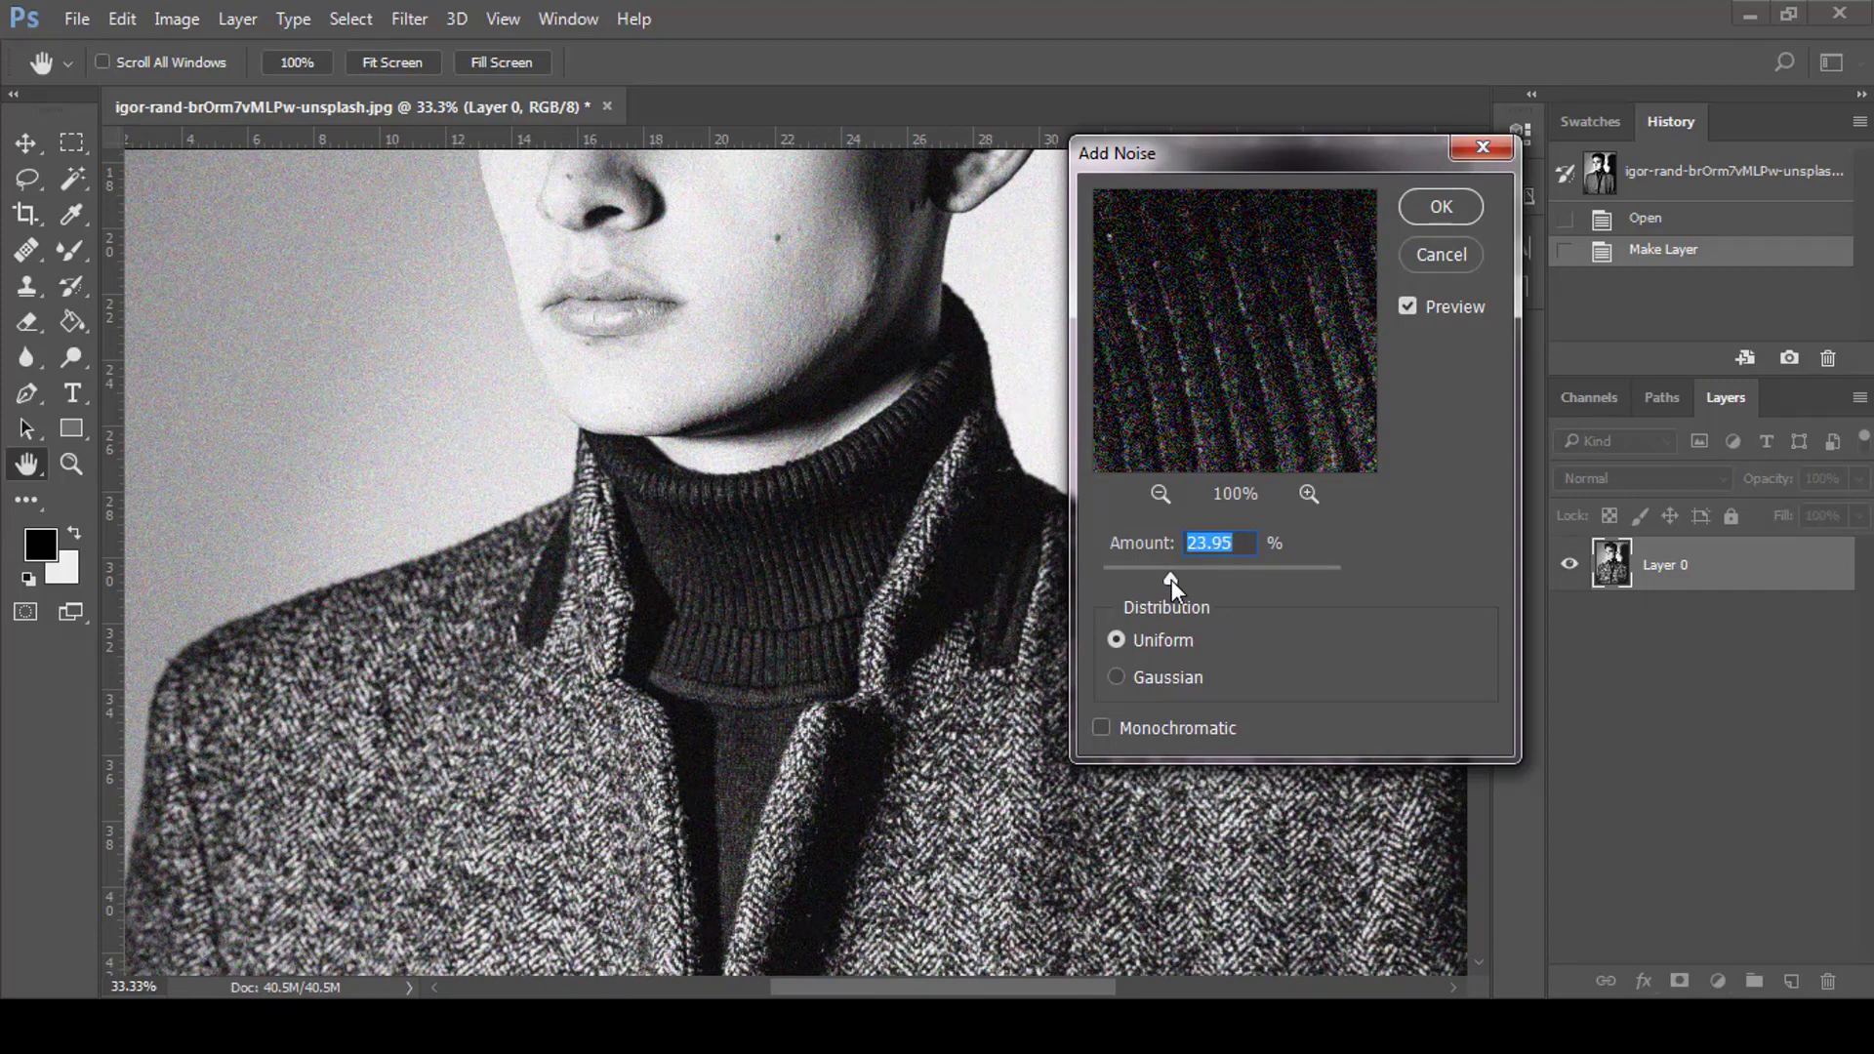
pyautogui.click(1438, 209)
pyautogui.press('b')
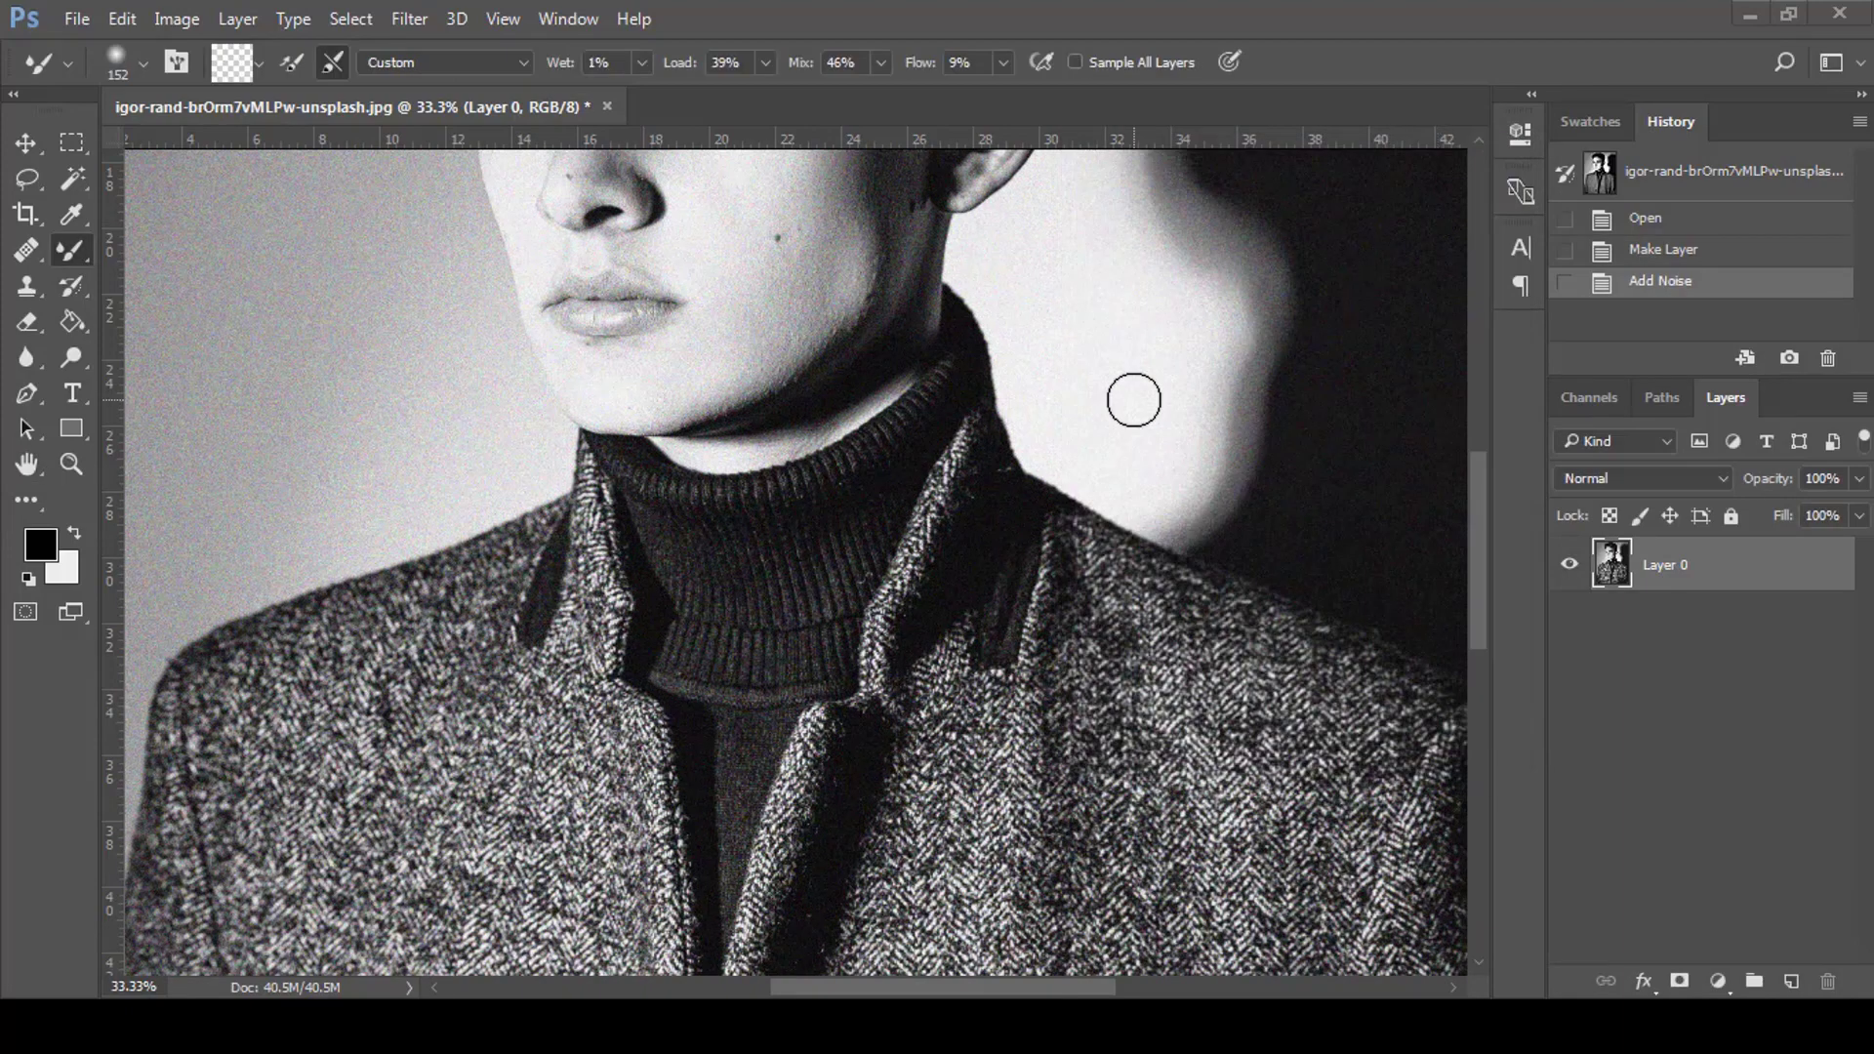
# - Inspect the noise on the portrait both at full view and close up
pyautogui.hotkey('ctrl', '-')
pyautogui.hotkey('ctrl', '-')
pyautogui.hotkey('ctrl', '-')
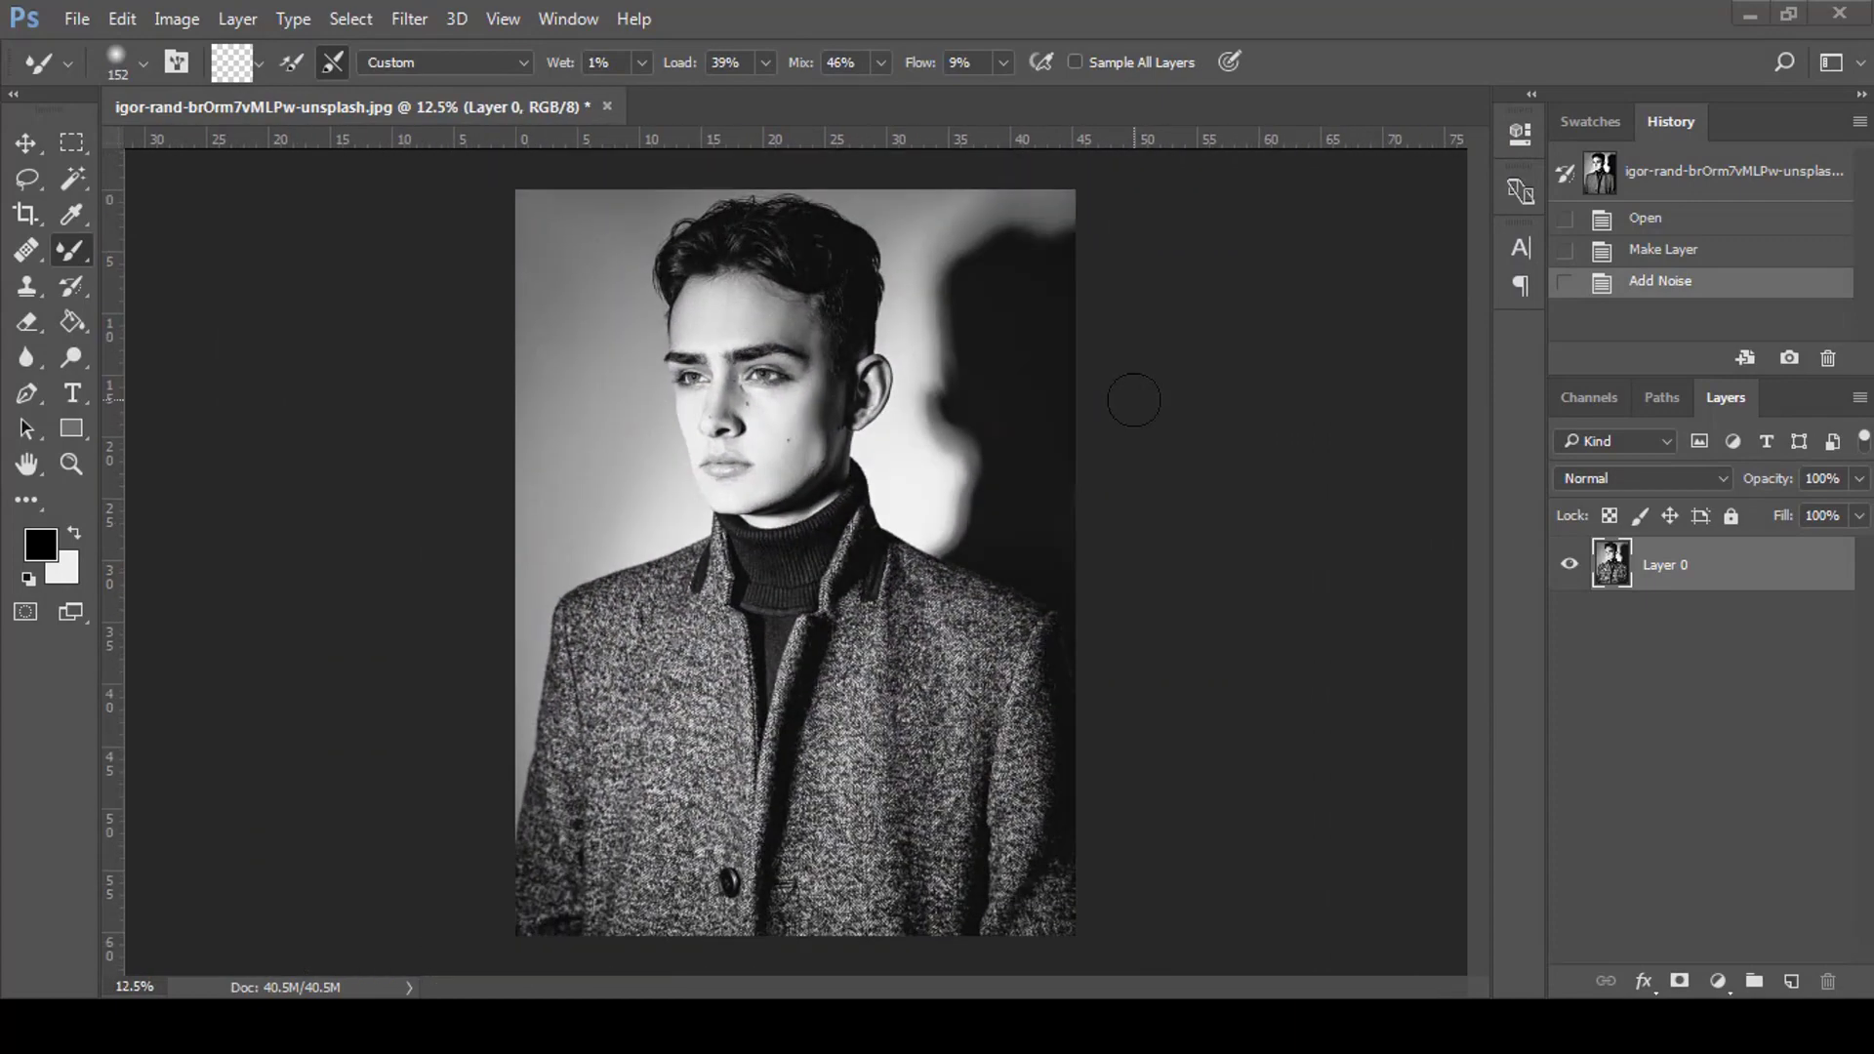
pyautogui.hotkey('ctrl', '+')
pyautogui.hotkey('ctrl', '+')
pyautogui.hotkey('ctrl', '+')
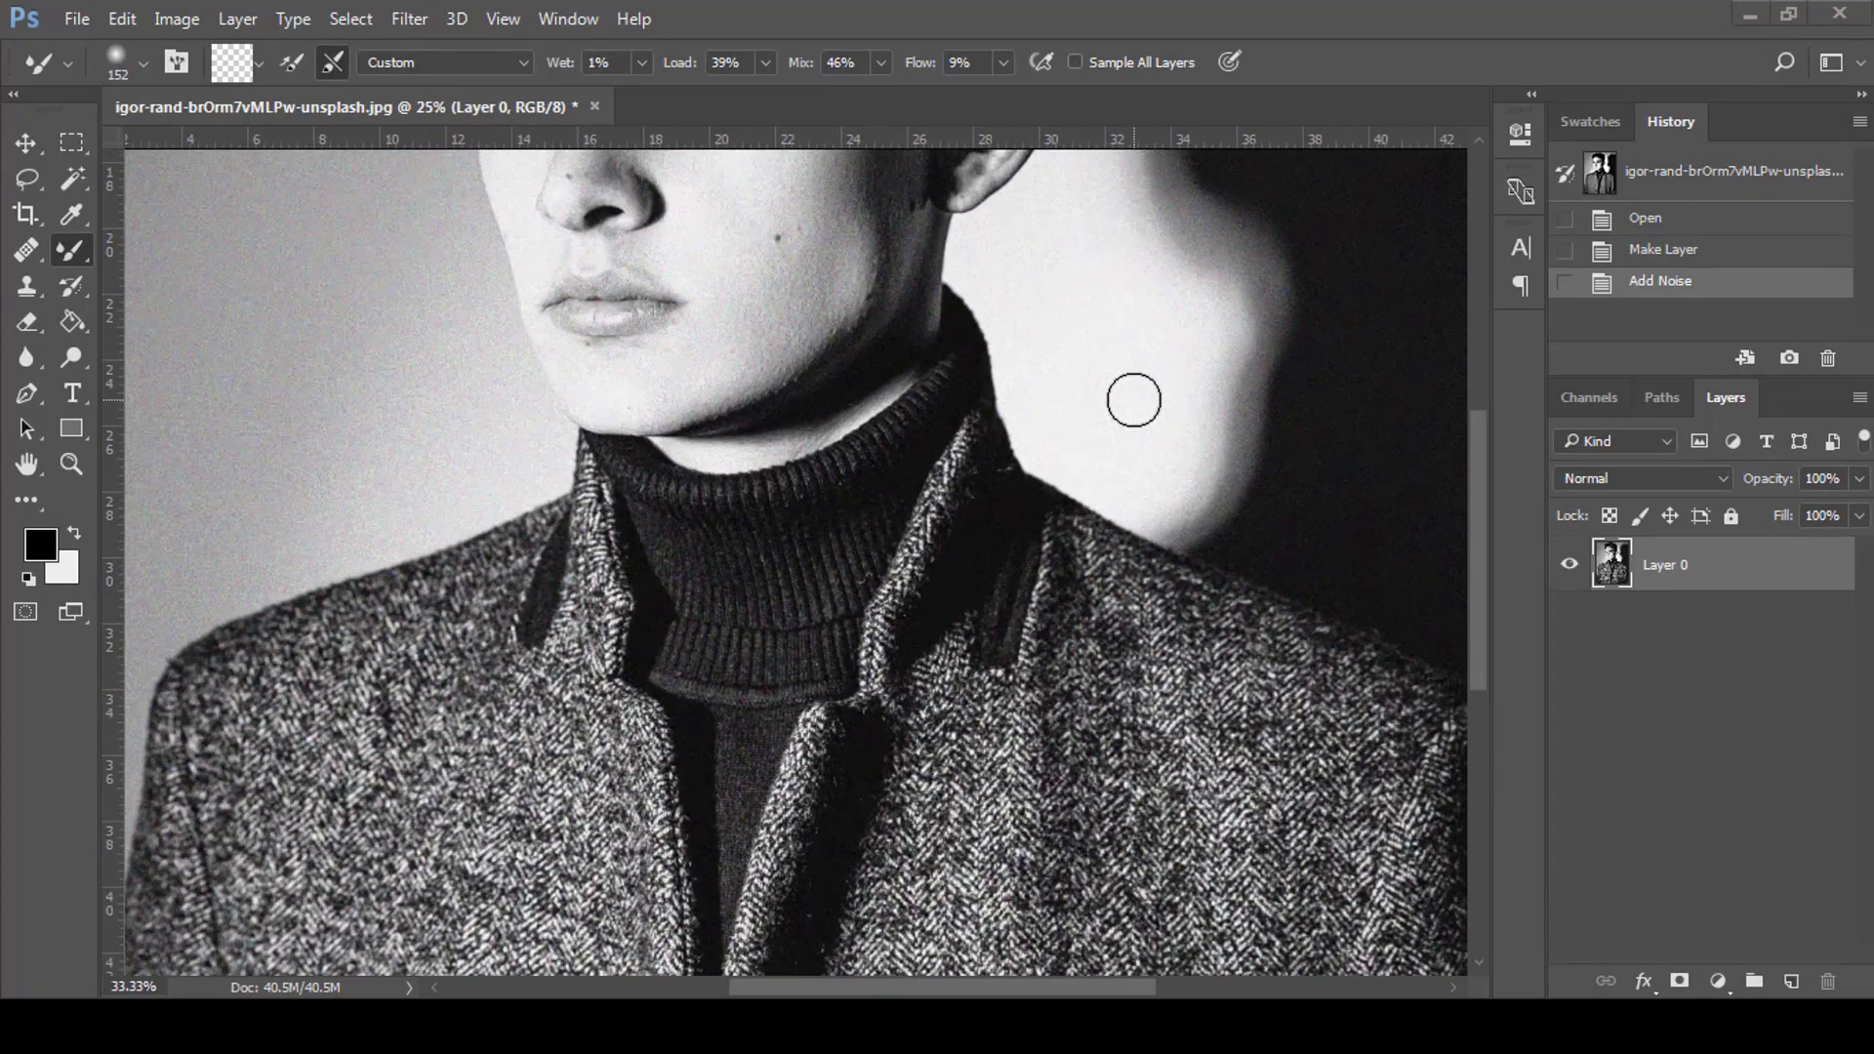
pyautogui.scroll(5, 1133, 400)
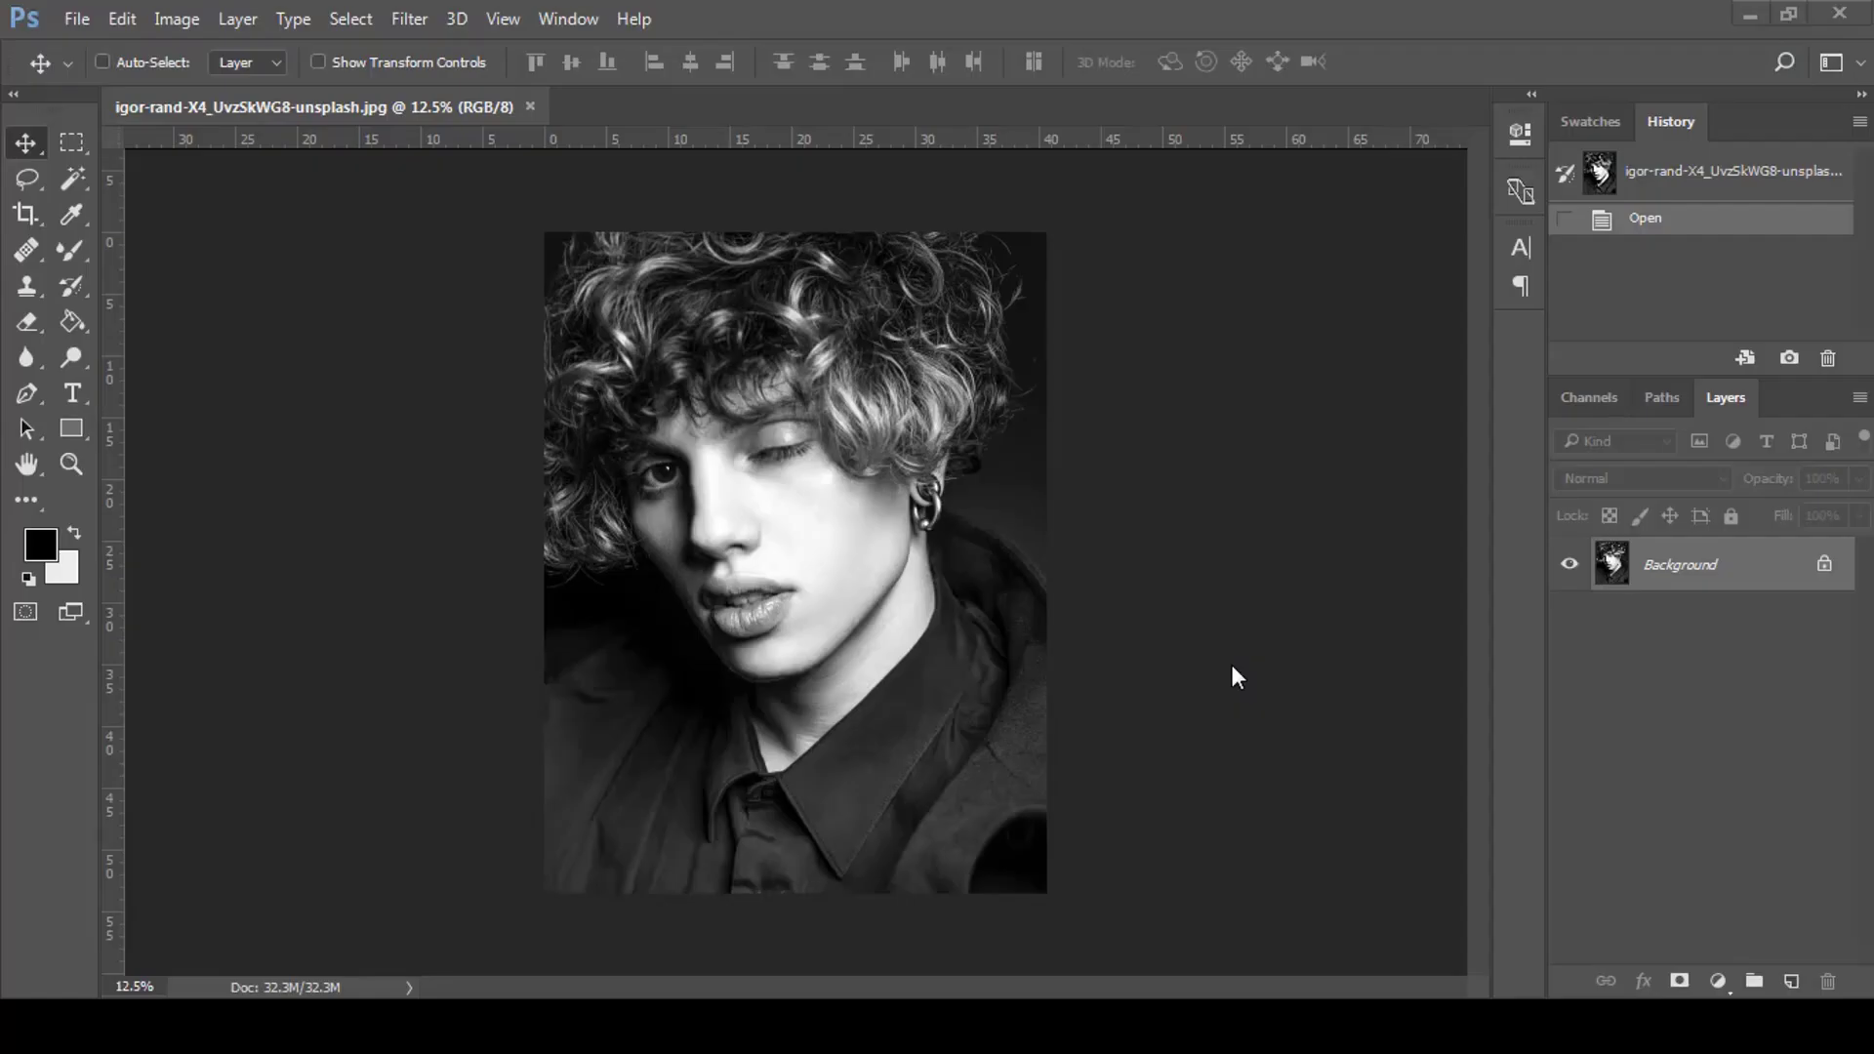
# - Create a new layer above the curly-haired portrait and fill it with 50% Gray
pyautogui.click(1792, 979)
pyautogui.click(122, 19)
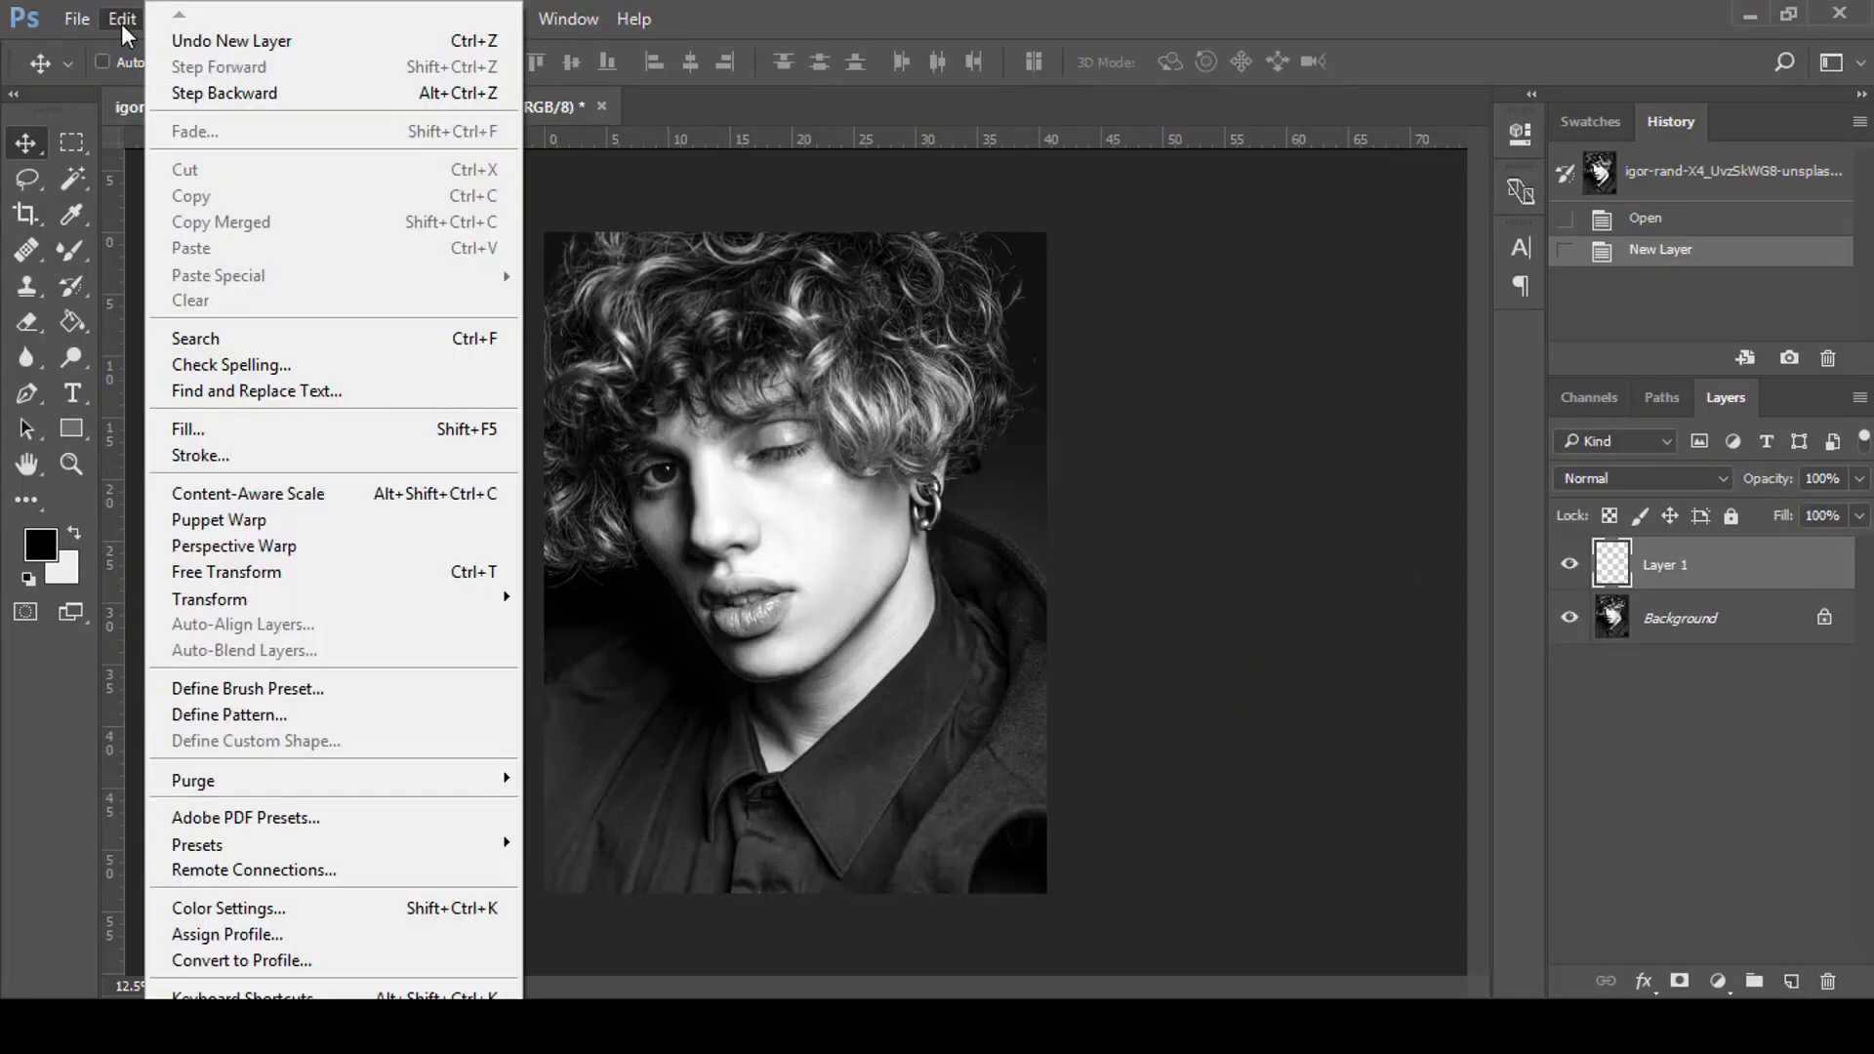
pyautogui.click(378, 435)
pyautogui.click(993, 283)
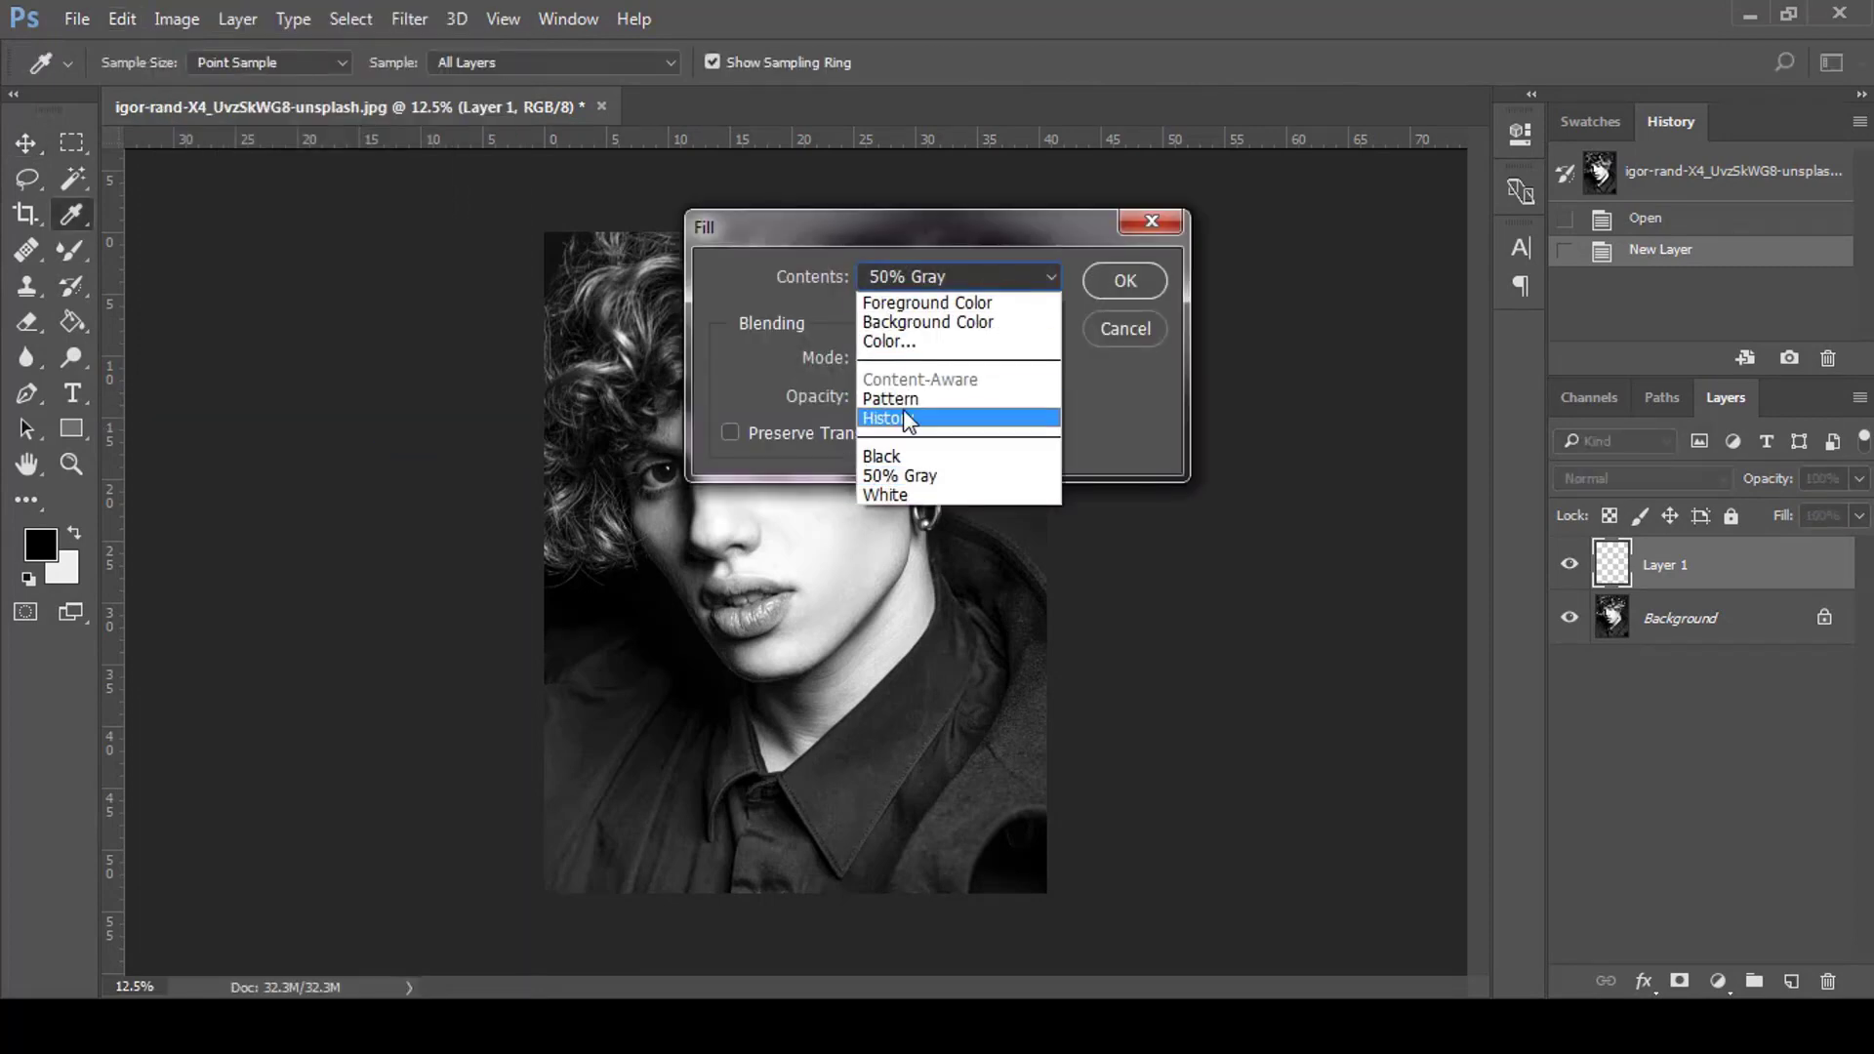
pyautogui.click(942, 476)
pyautogui.click(1122, 281)
# - Set the gray layer's blend mode to Overlay and convert the layer to a smart object
pyautogui.click(1603, 478)
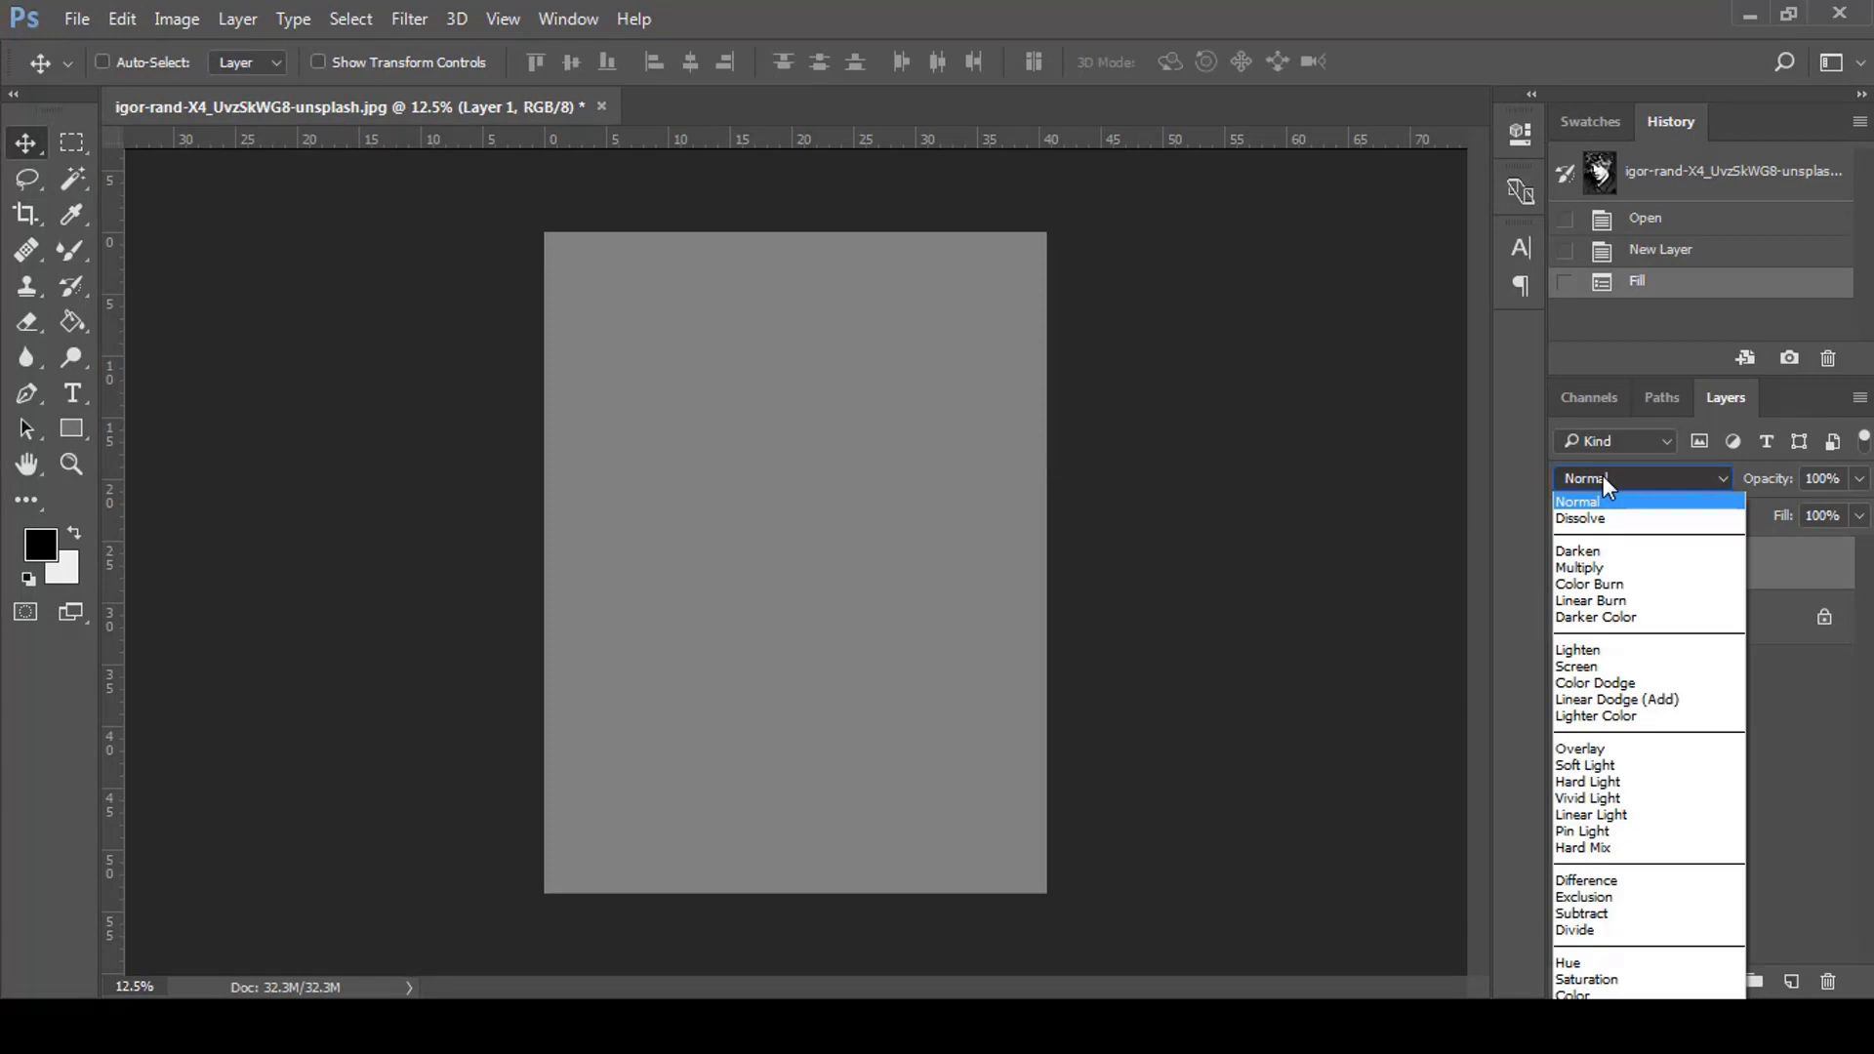
pyautogui.click(1626, 750)
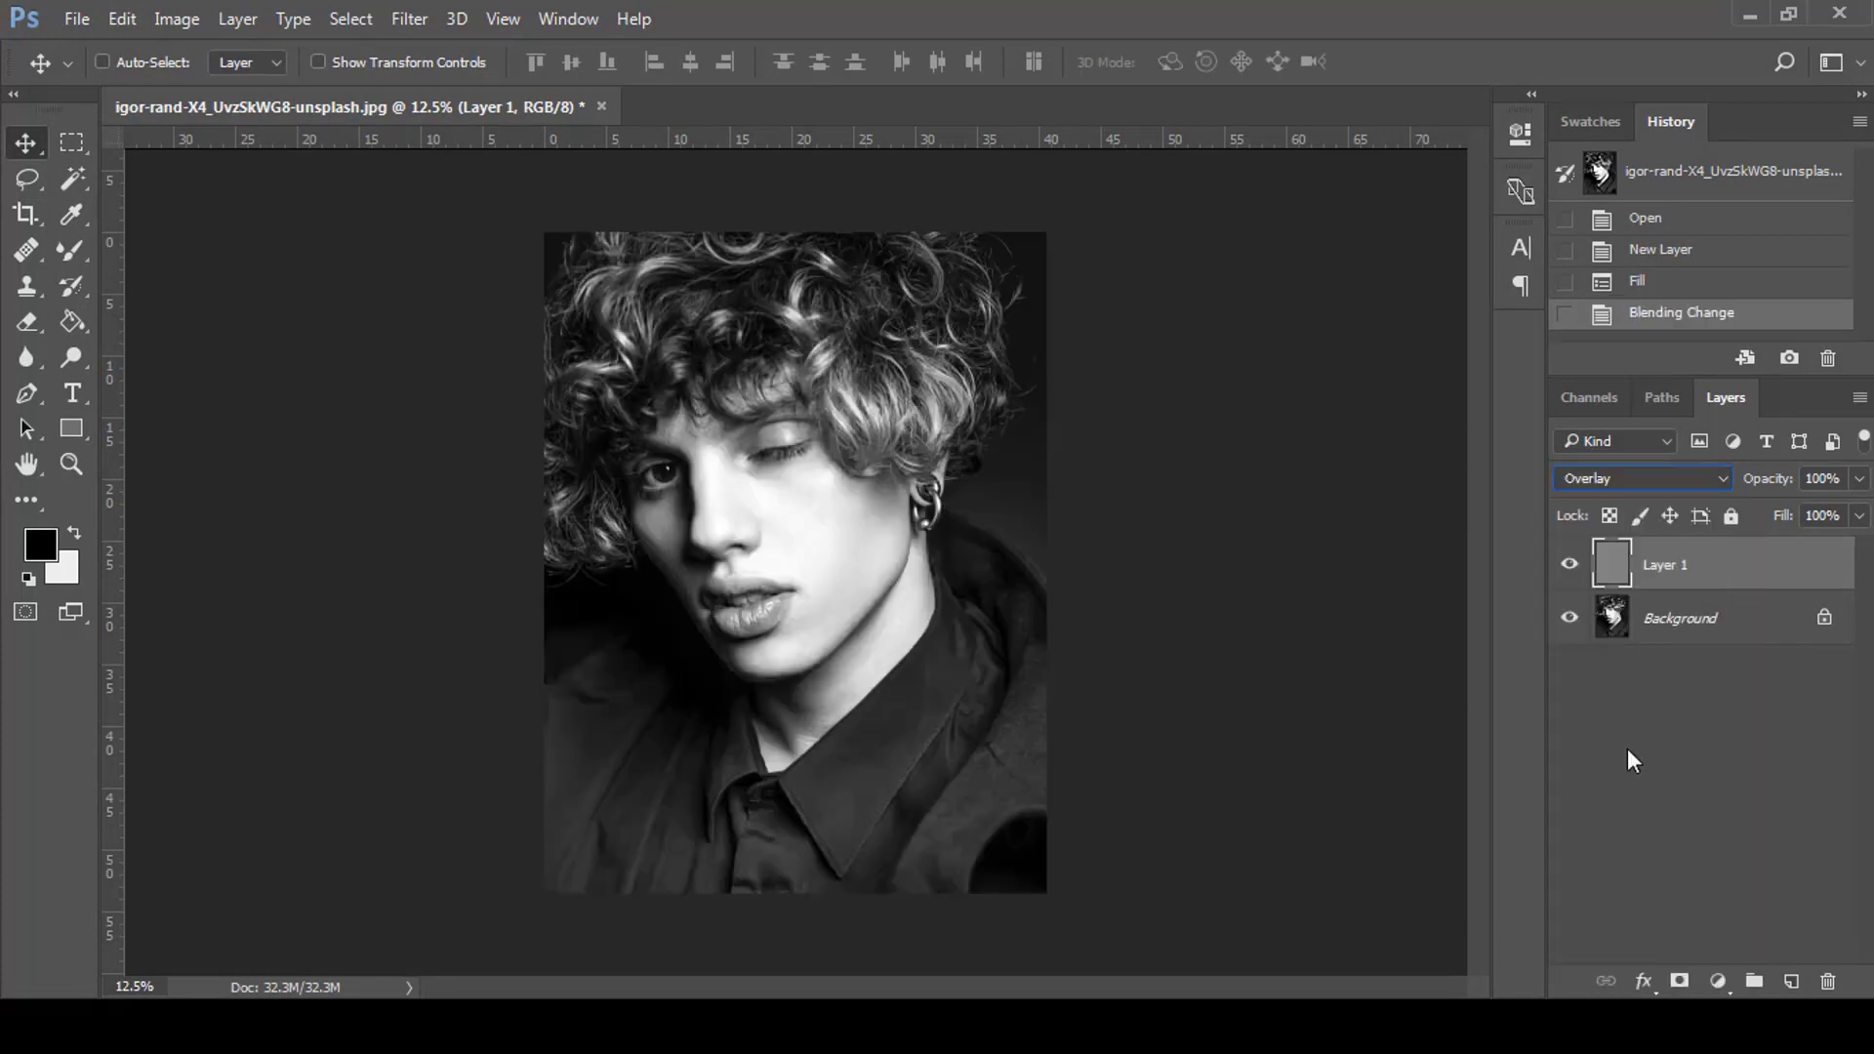
pyautogui.rightClick(1788, 572)
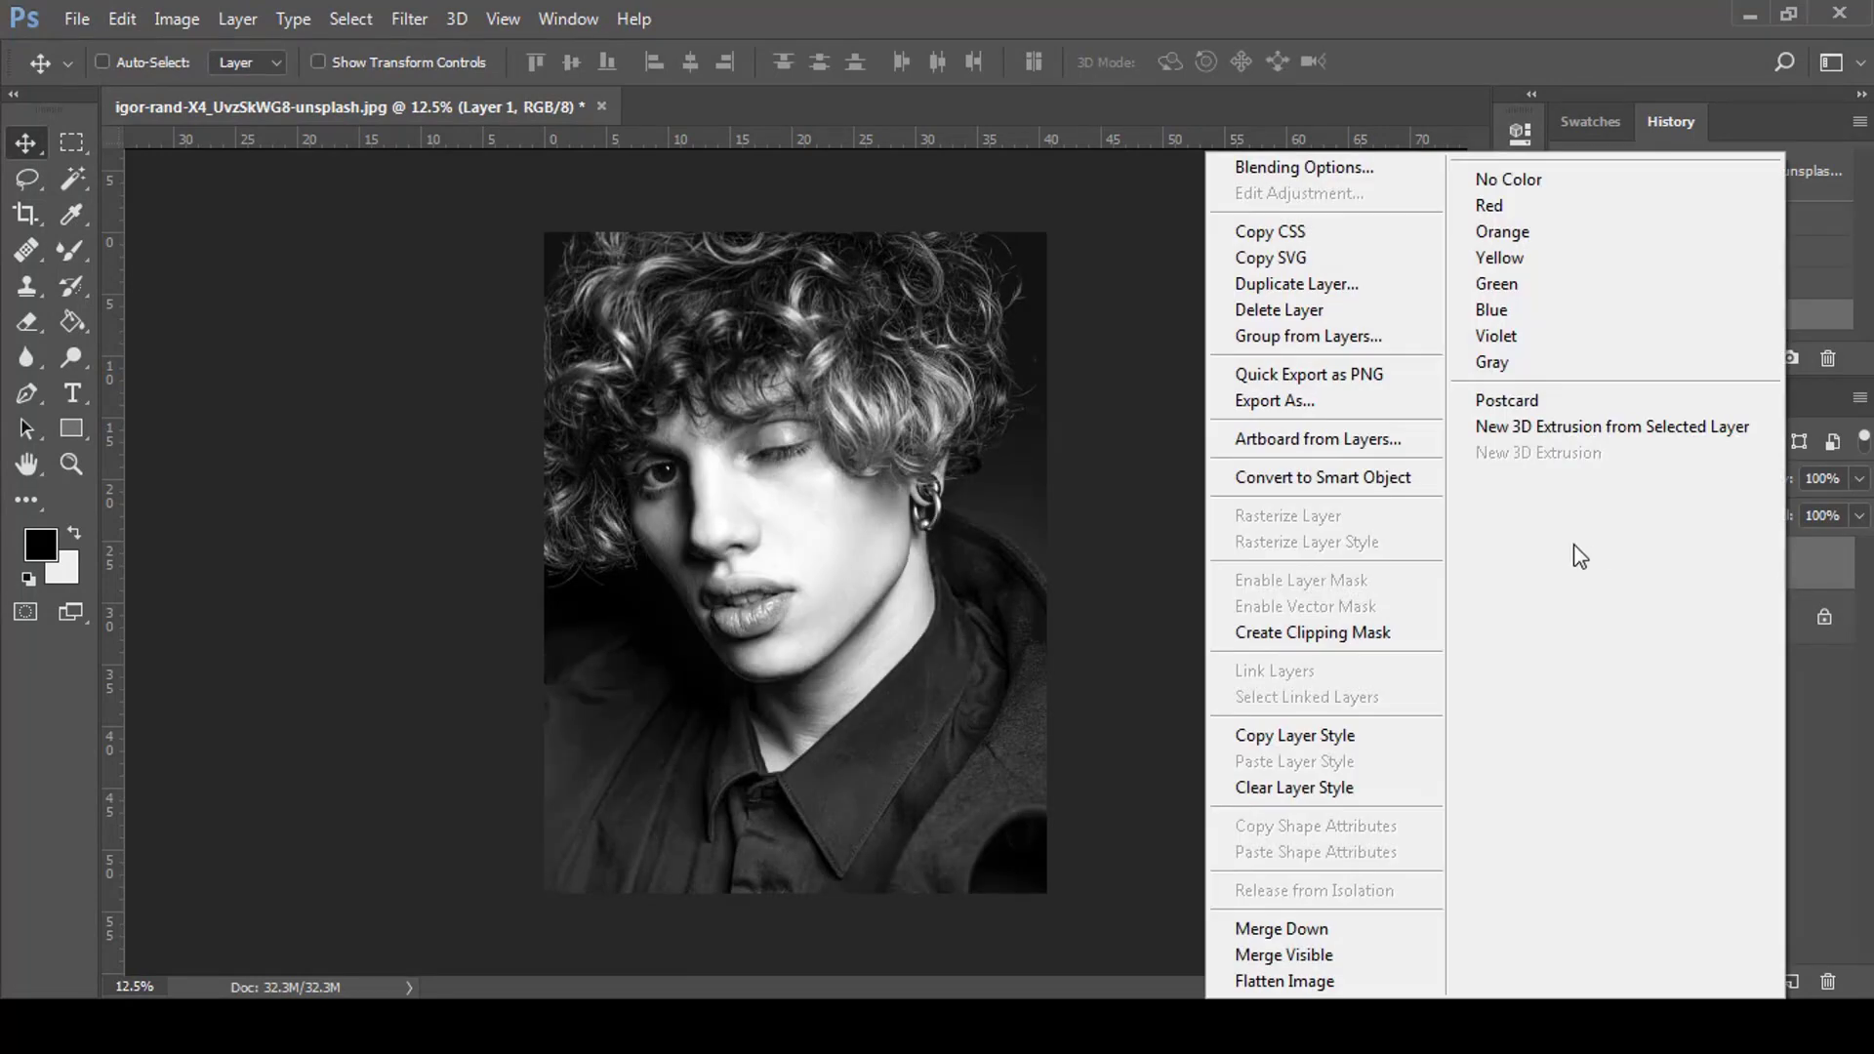
pyautogui.click(1322, 476)
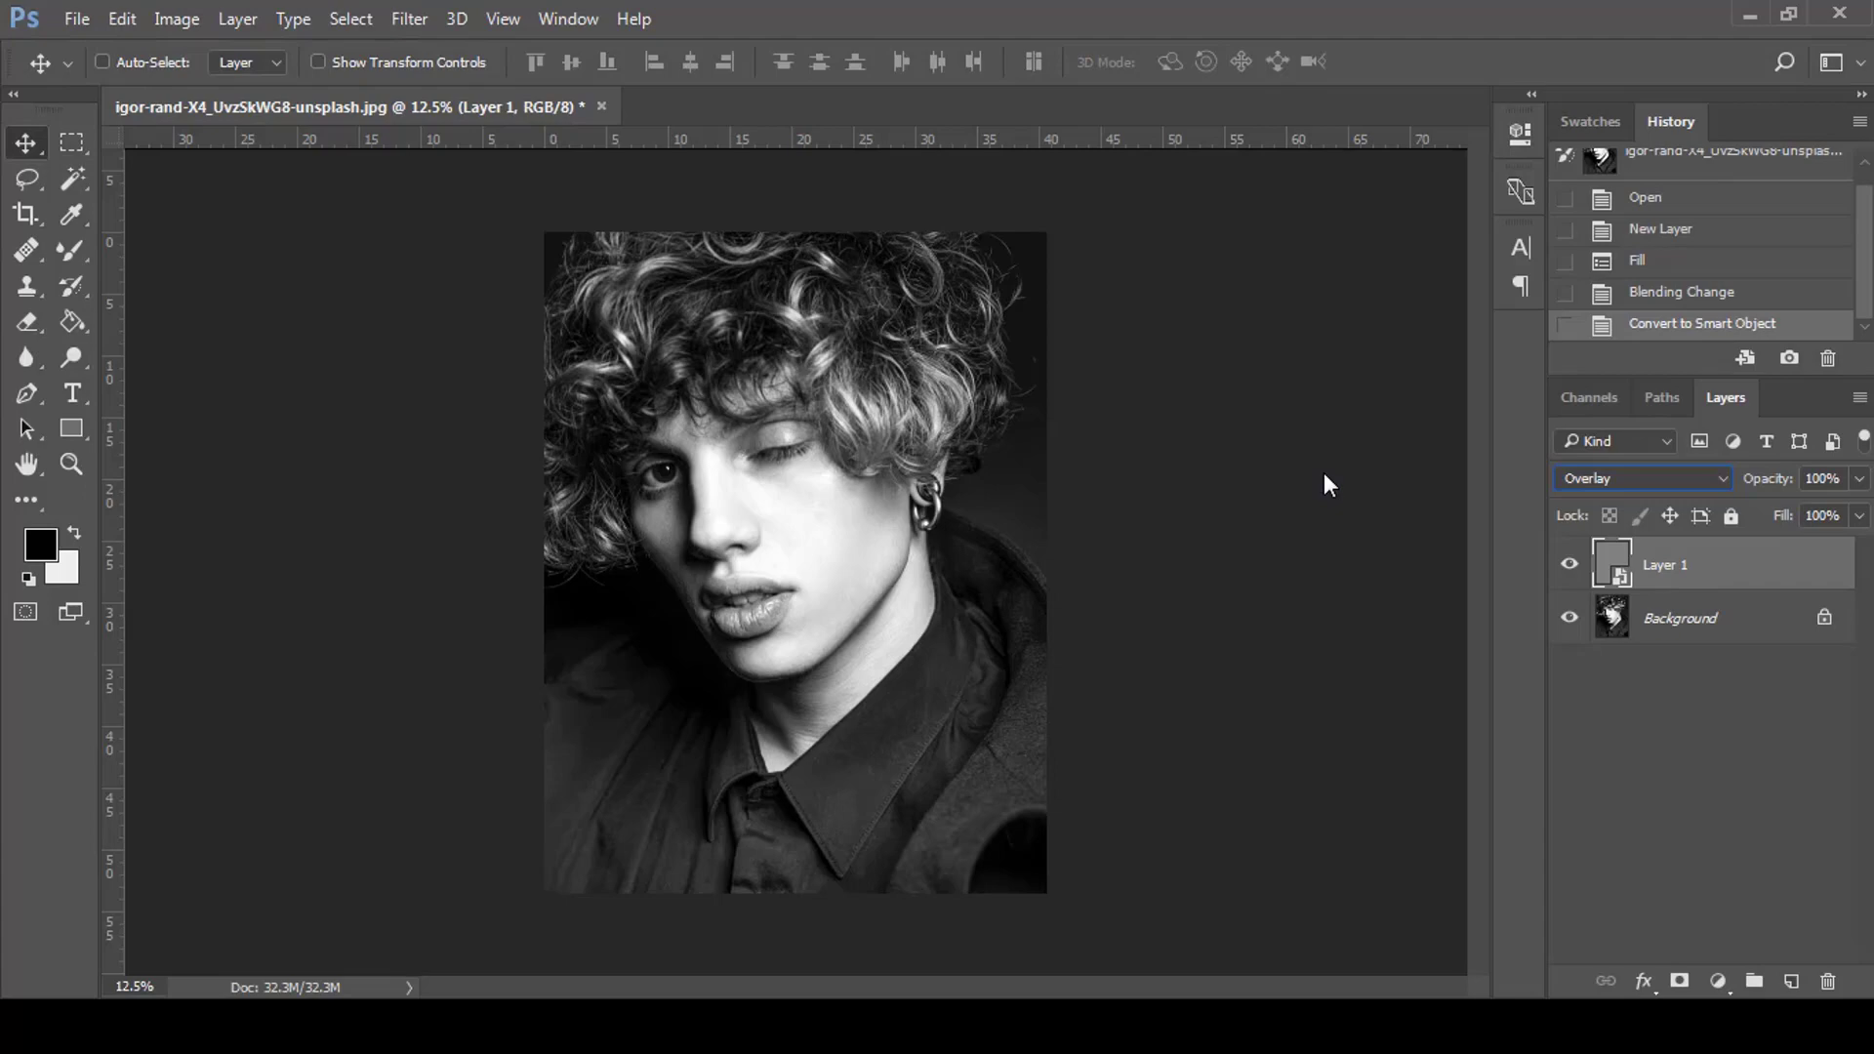
# - Apply an Add Noise filter to the gray overlay layer with an amount of 62.07% and Uniform distribution
pyautogui.click(408, 18)
pyautogui.moveTo(650, 398)
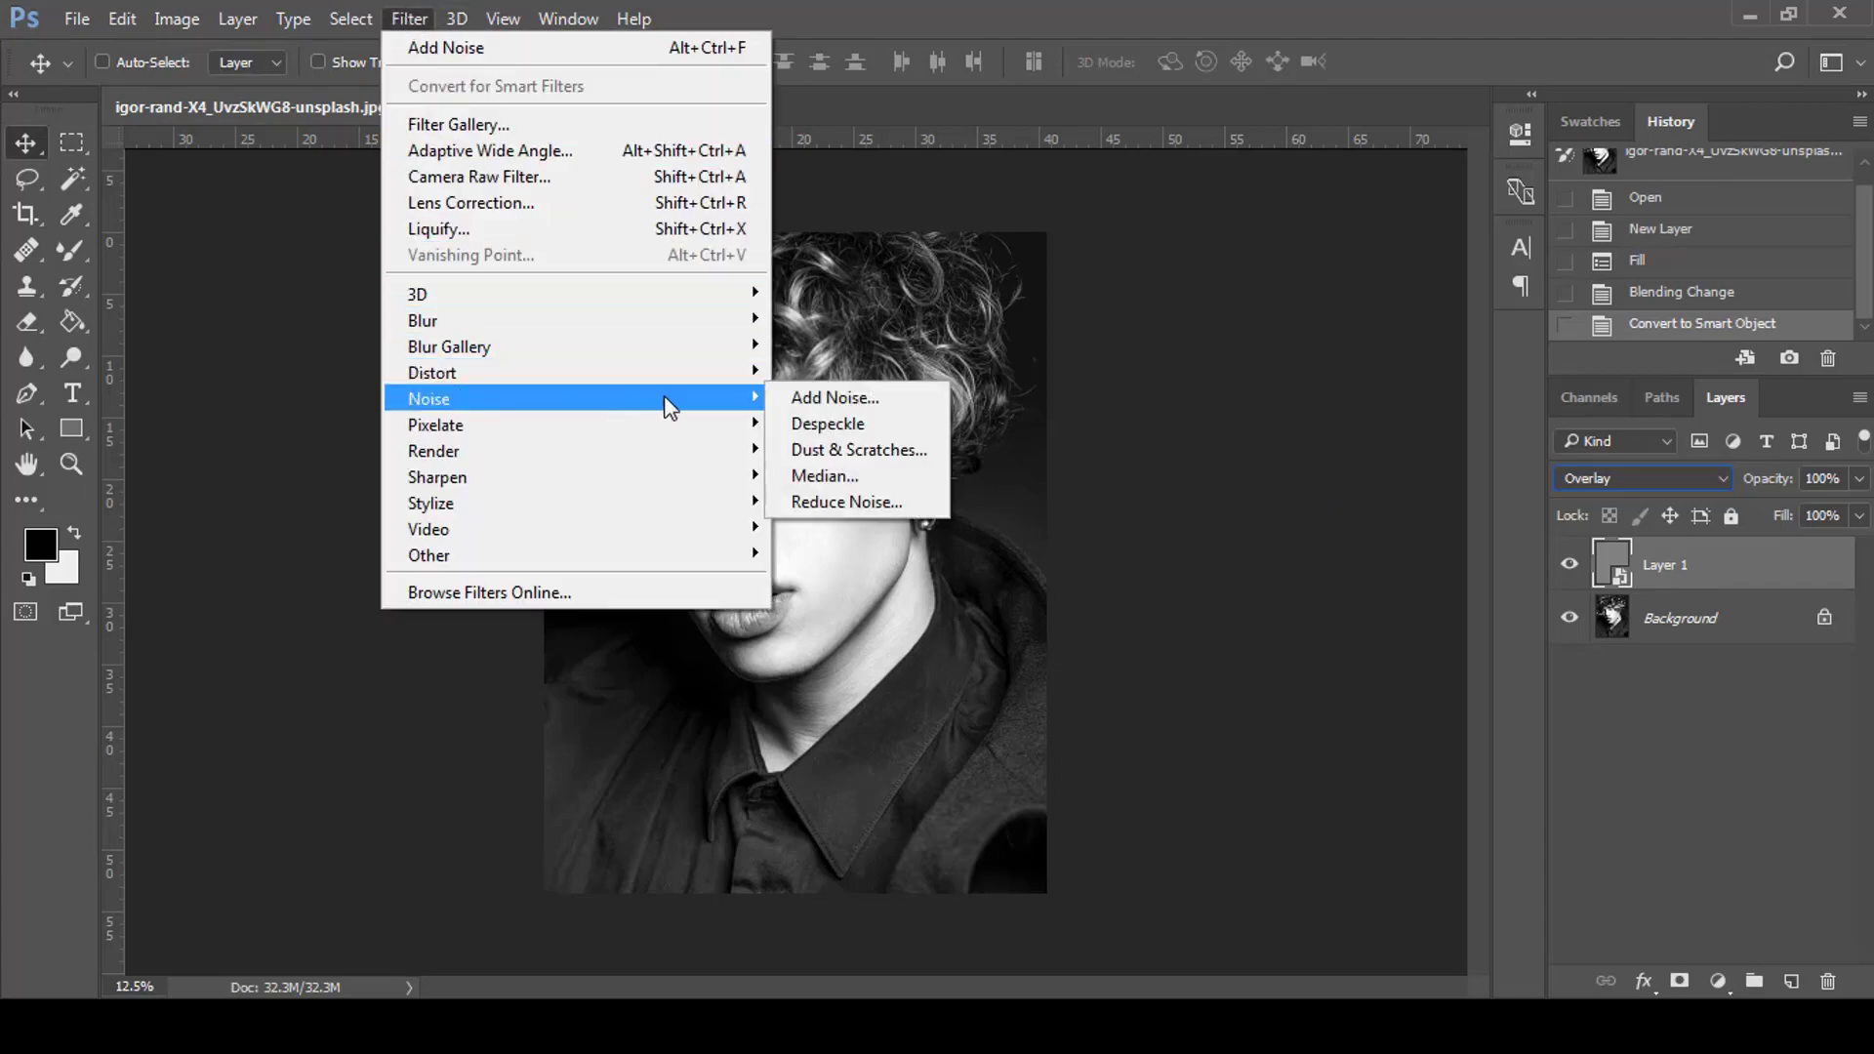
pyautogui.click(831, 398)
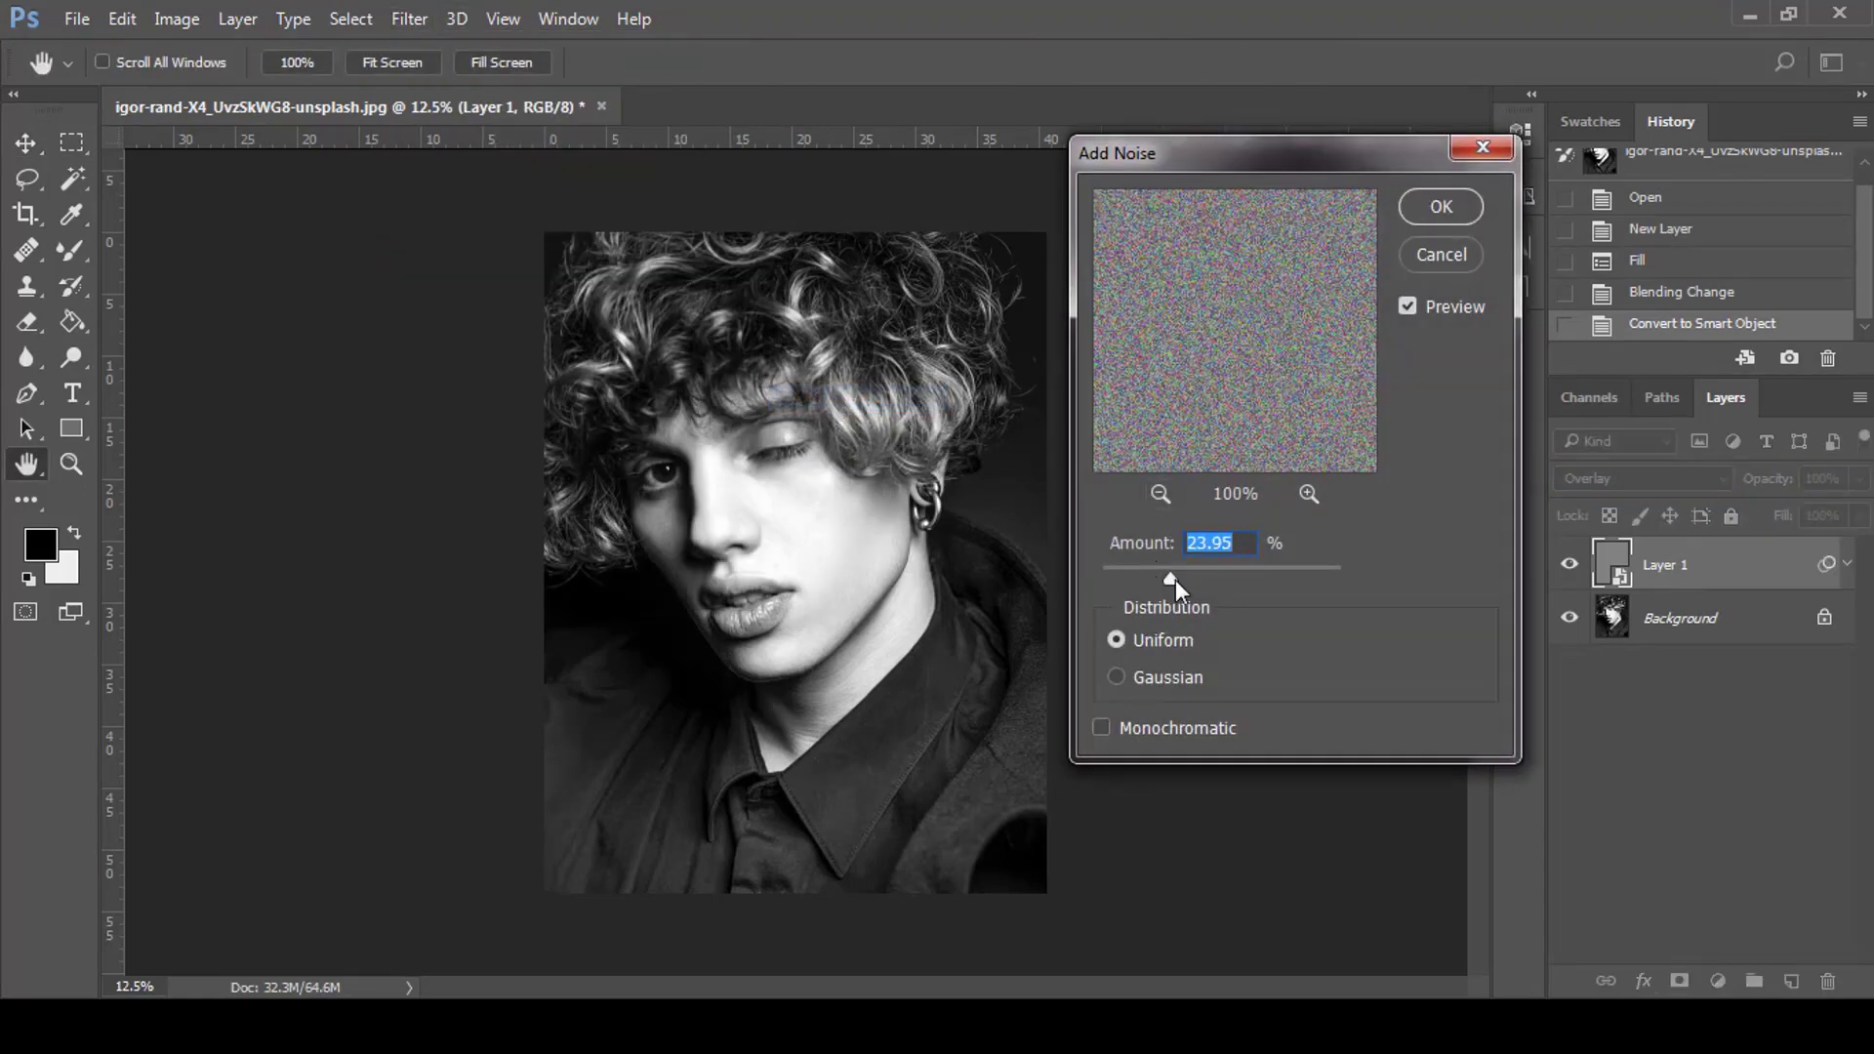
pyautogui.hotkey('ctrl', '+')
pyautogui.hotkey('ctrl', '+')
pyautogui.hotkey('ctrl', '+')
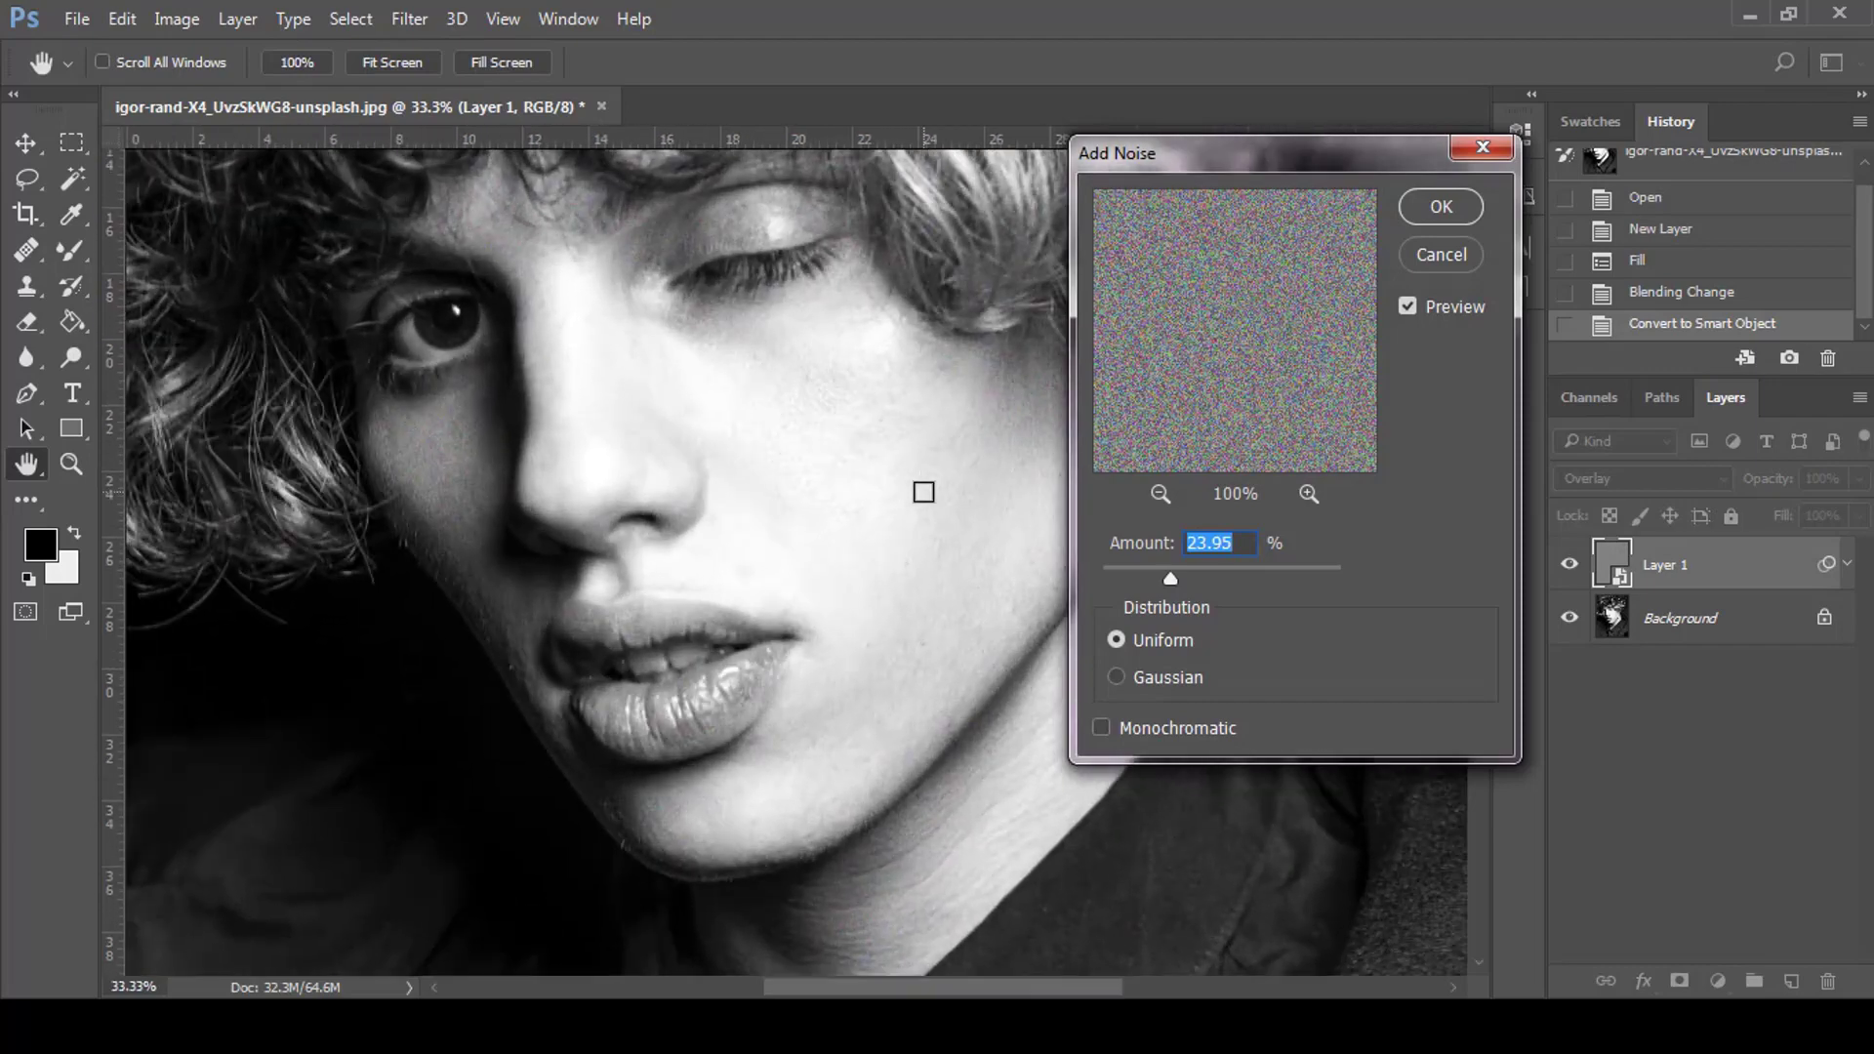
pyautogui.moveTo(1167, 576); pyautogui.dragTo(1209, 580)
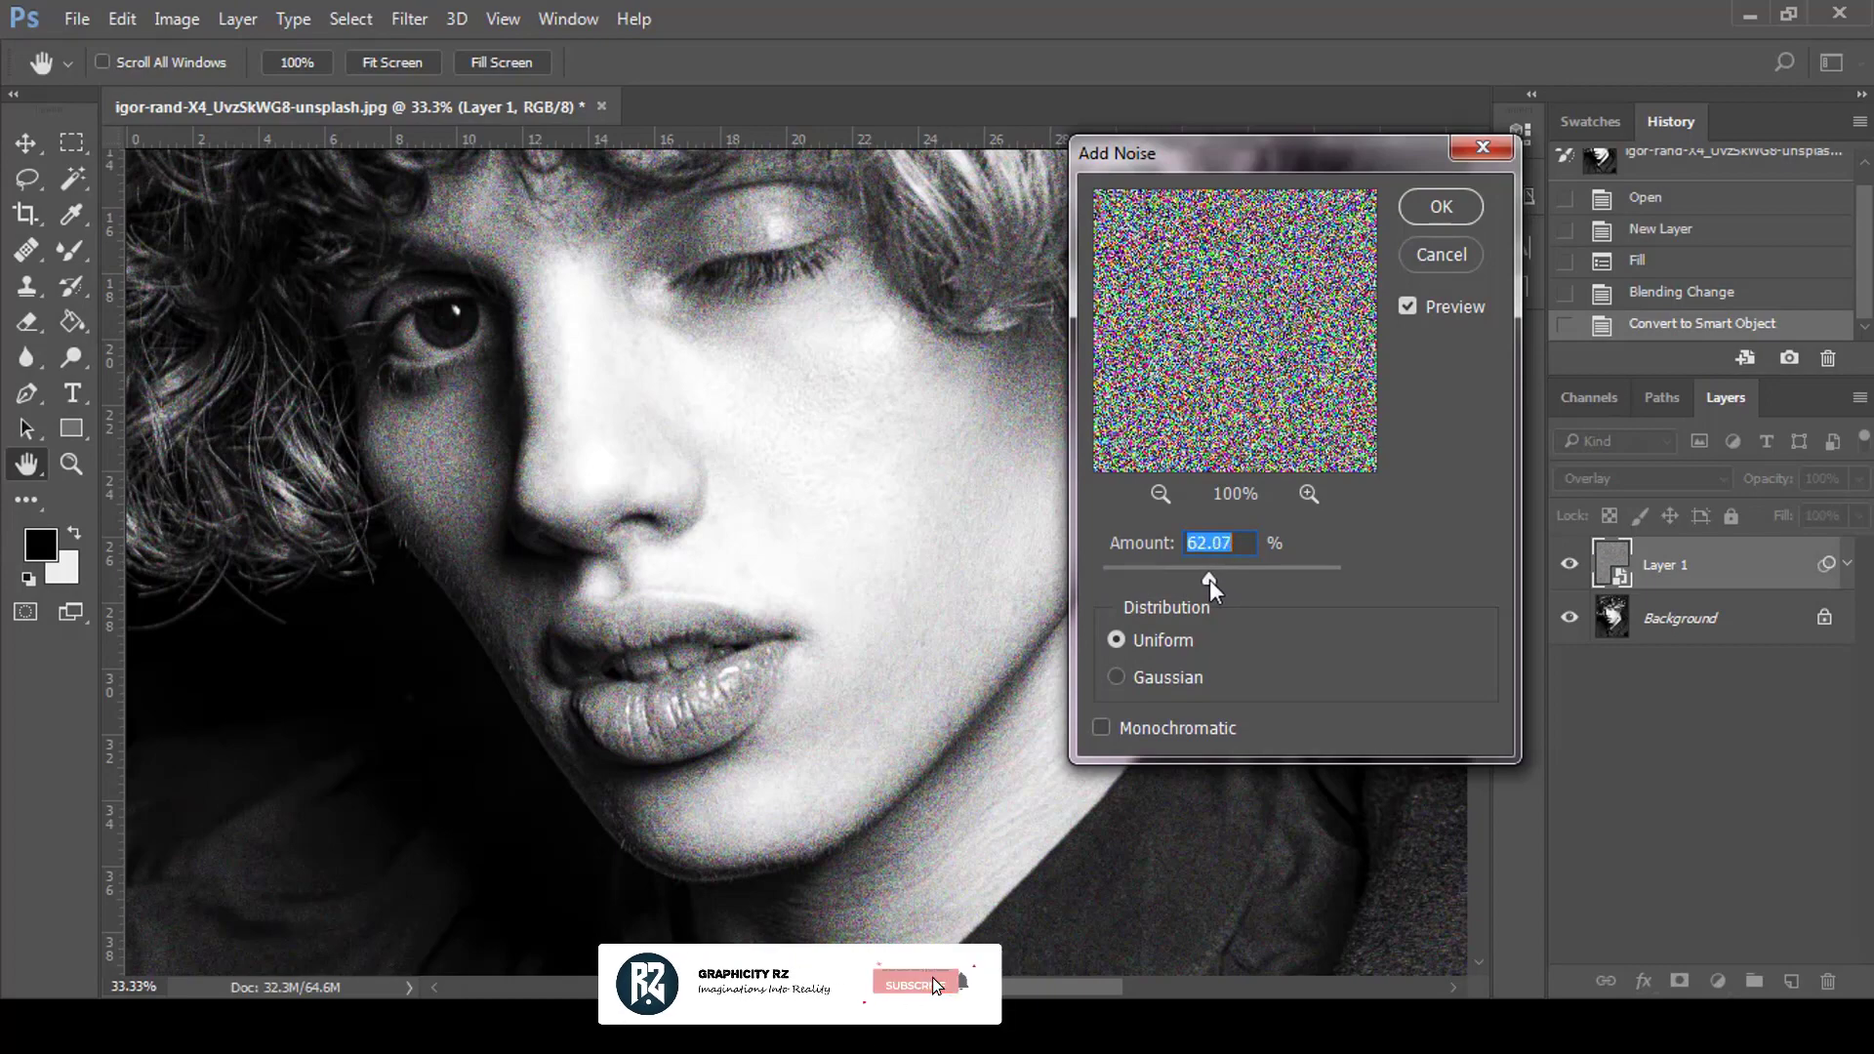
pyautogui.click(1440, 206)
# - Toggle the noise layer's visibility to compare the portrait with and without grain, and check the full image
pyautogui.click(1567, 563)
pyautogui.click(1568, 563)
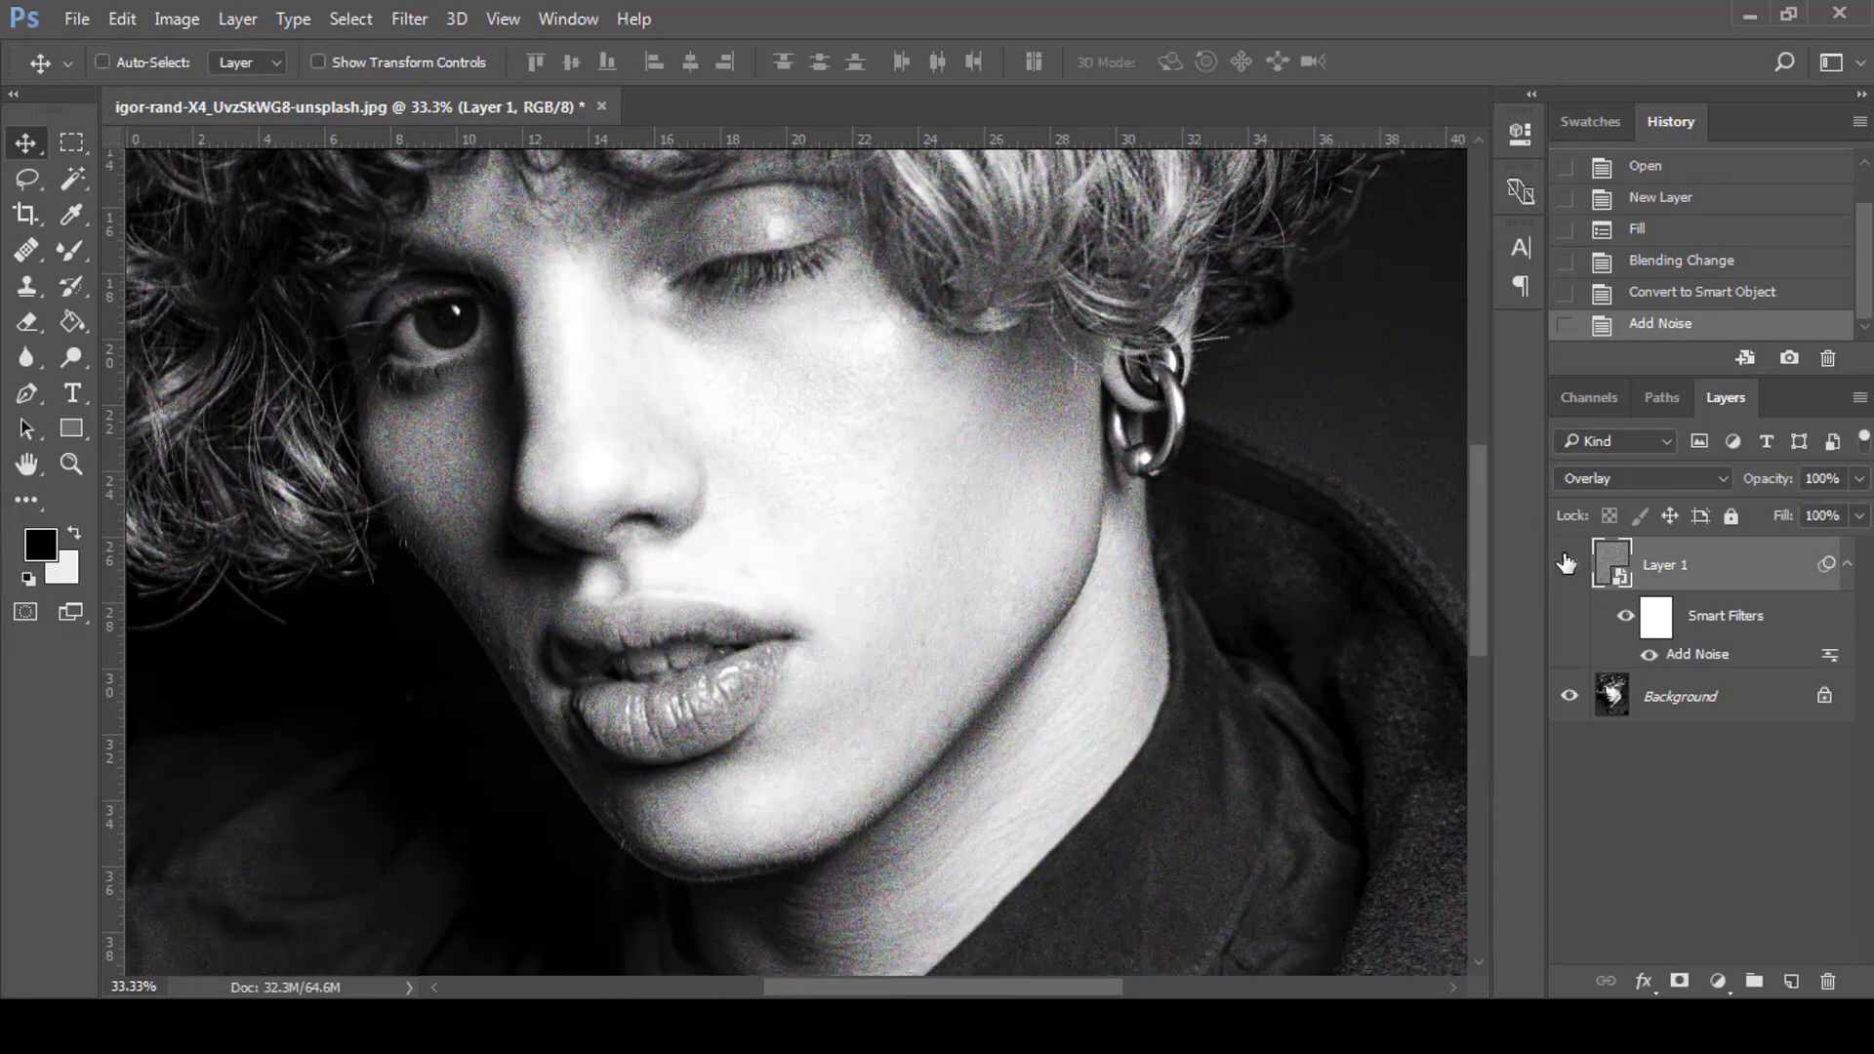
pyautogui.hotkey('ctrl', '-')
pyautogui.hotkey('ctrl', '-')
pyautogui.hotkey('ctrl', '-')
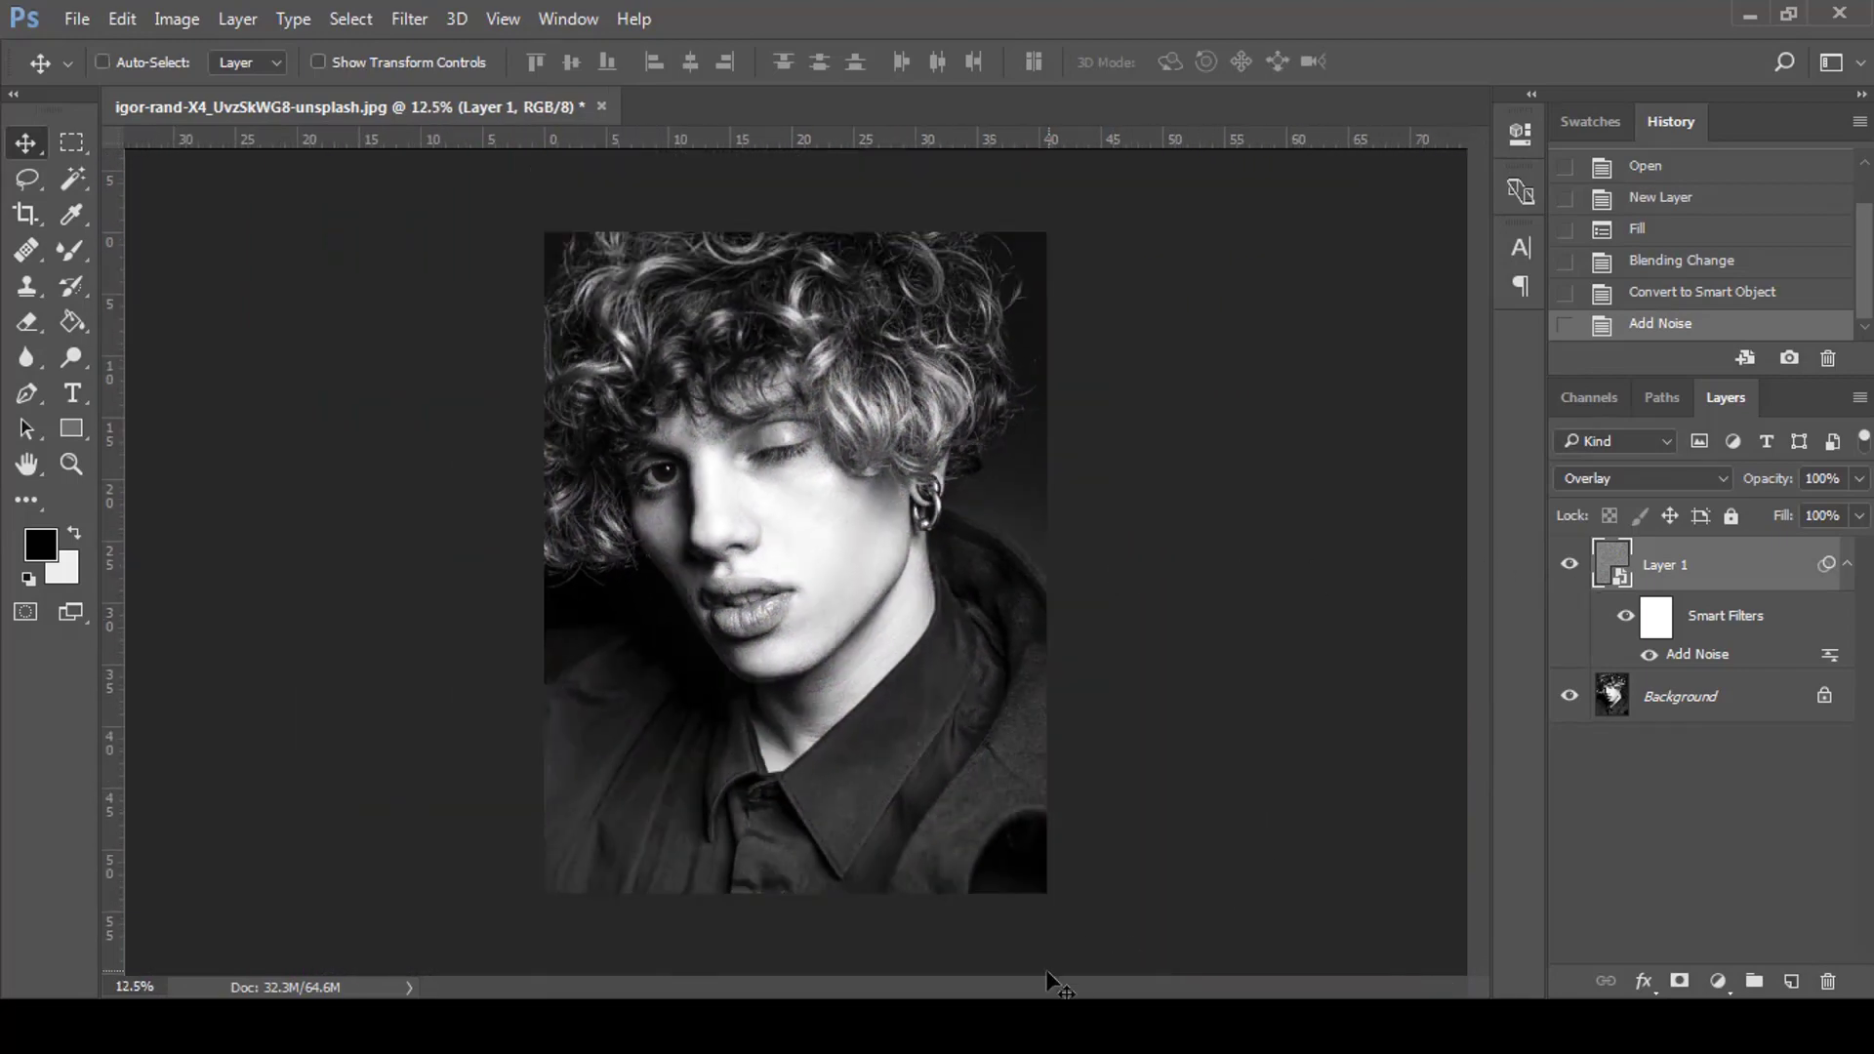
pyautogui.click(1066, 1026)
pyautogui.click(1743, 903)
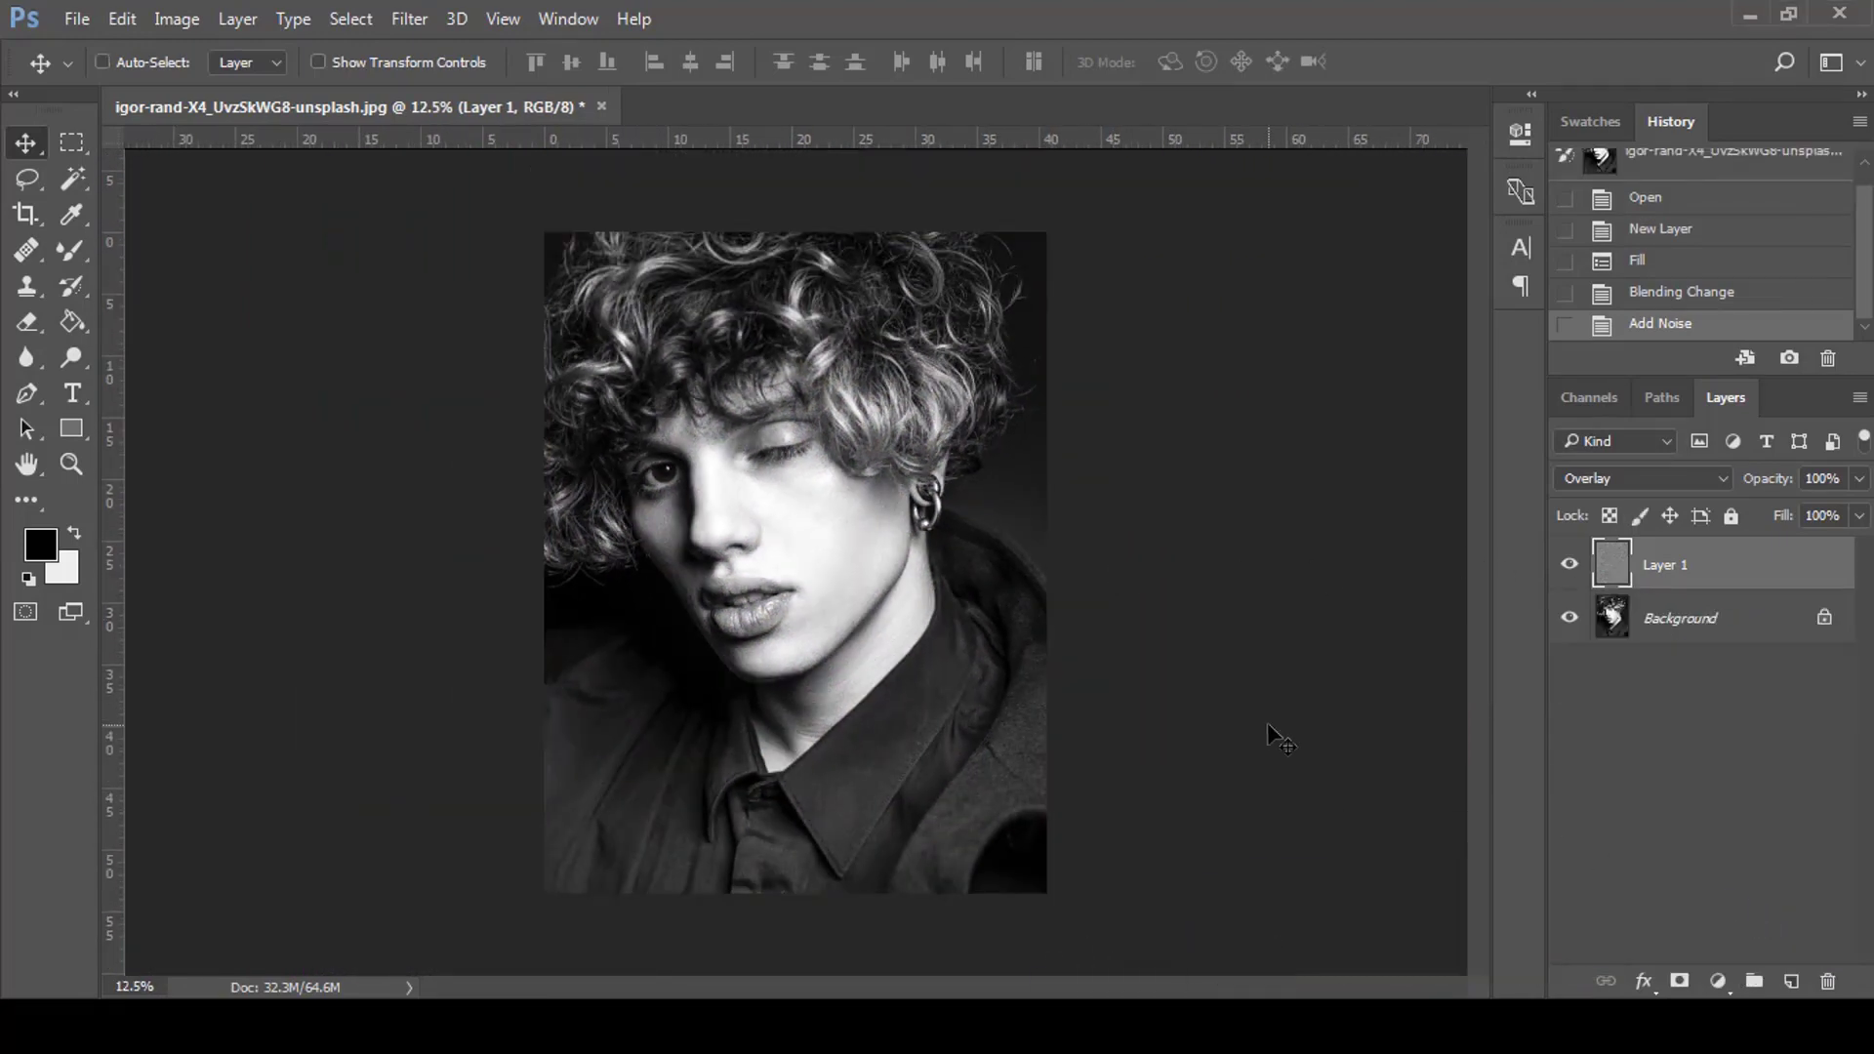
# - Soften the noise layer with a Gaussian Blur of 0.9 pixels radius
pyautogui.hotkey('ctrl', '+')
pyautogui.hotkey('ctrl', '+')
pyautogui.hotkey('ctrl', '+')
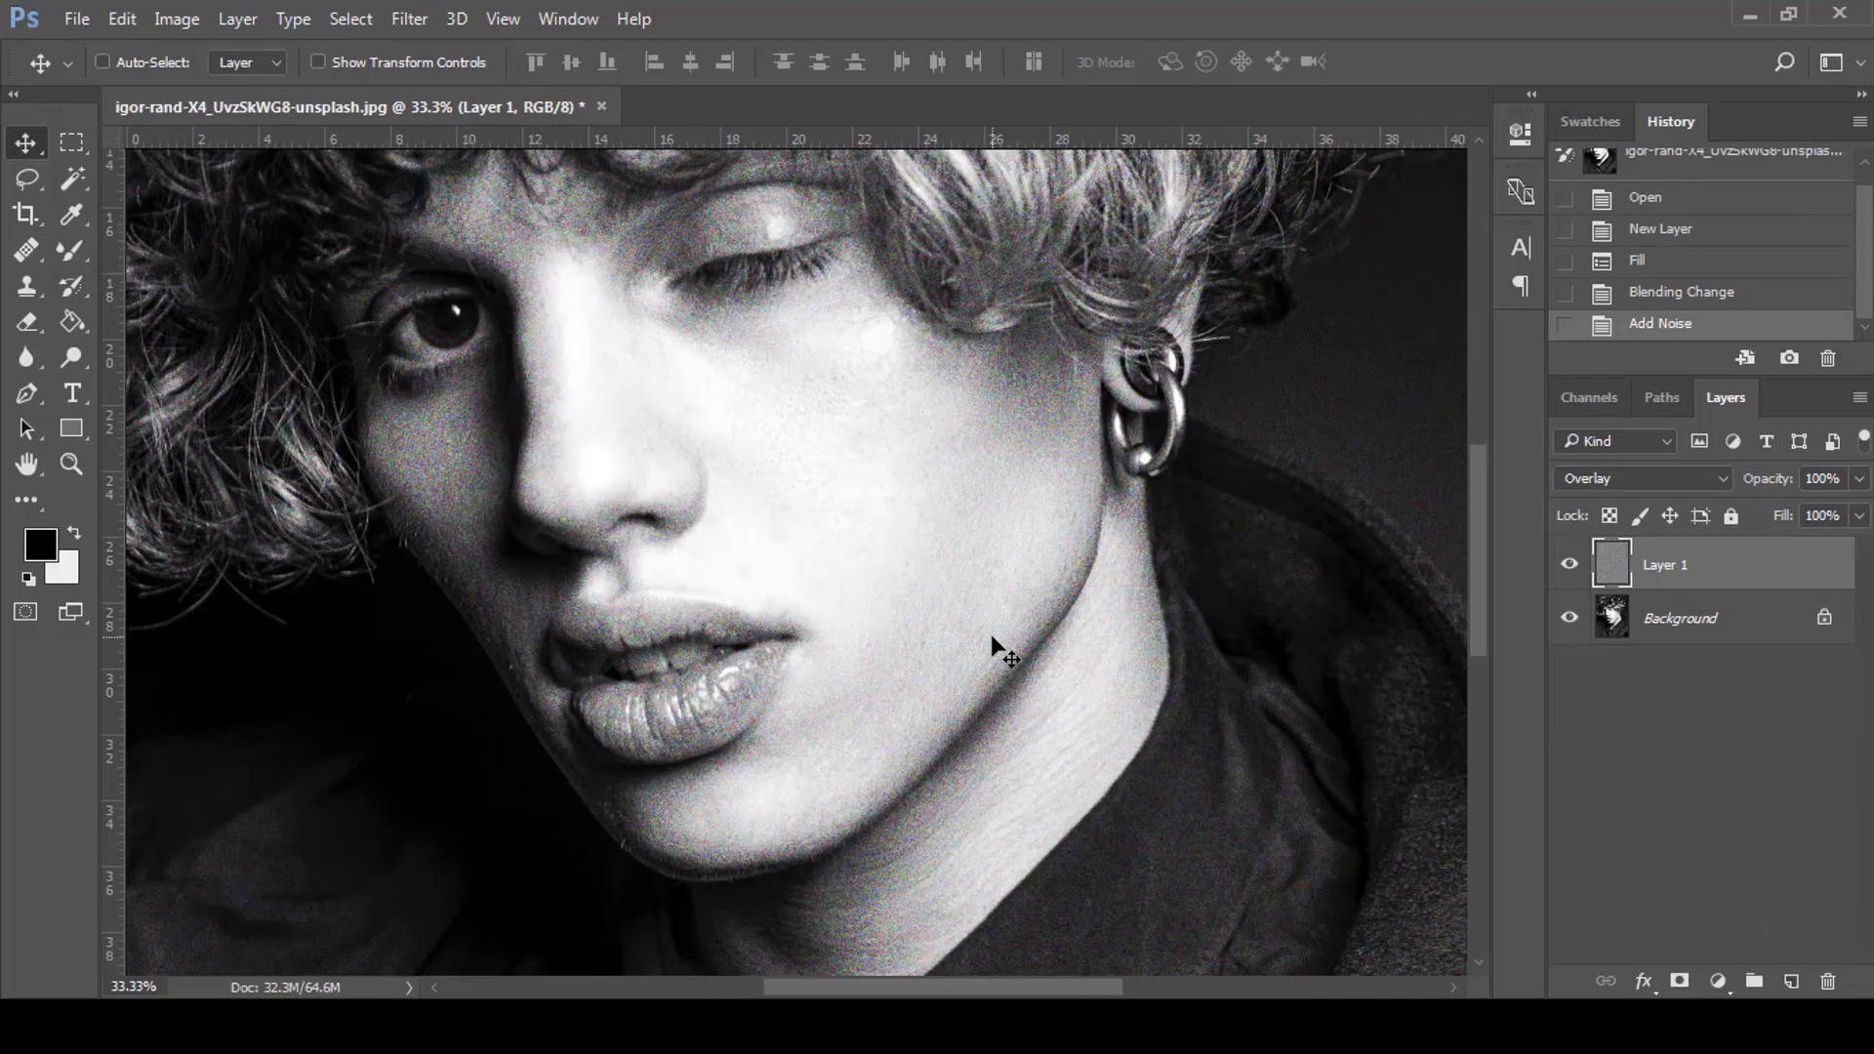
pyautogui.click(411, 19)
pyautogui.moveTo(651, 337)
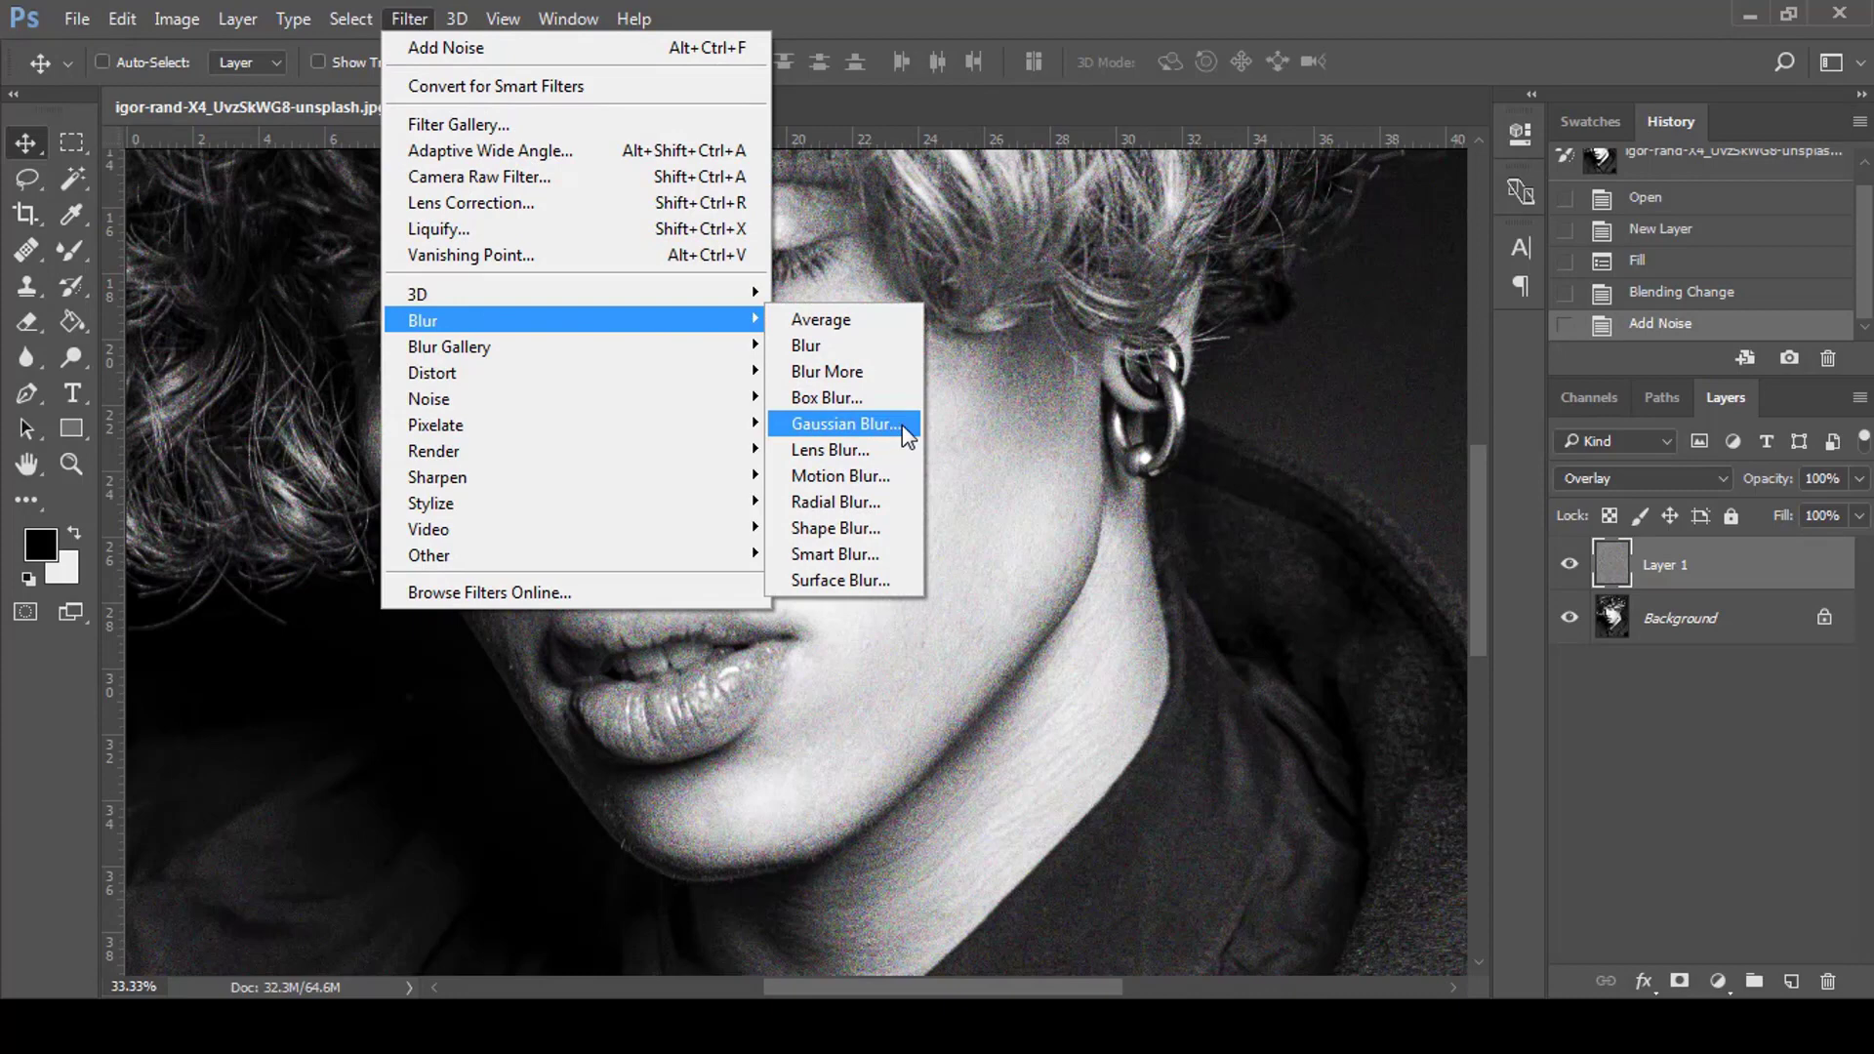
pyautogui.click(900, 425)
pyautogui.moveTo(1422, 695); pyautogui.dragTo(1303, 691)
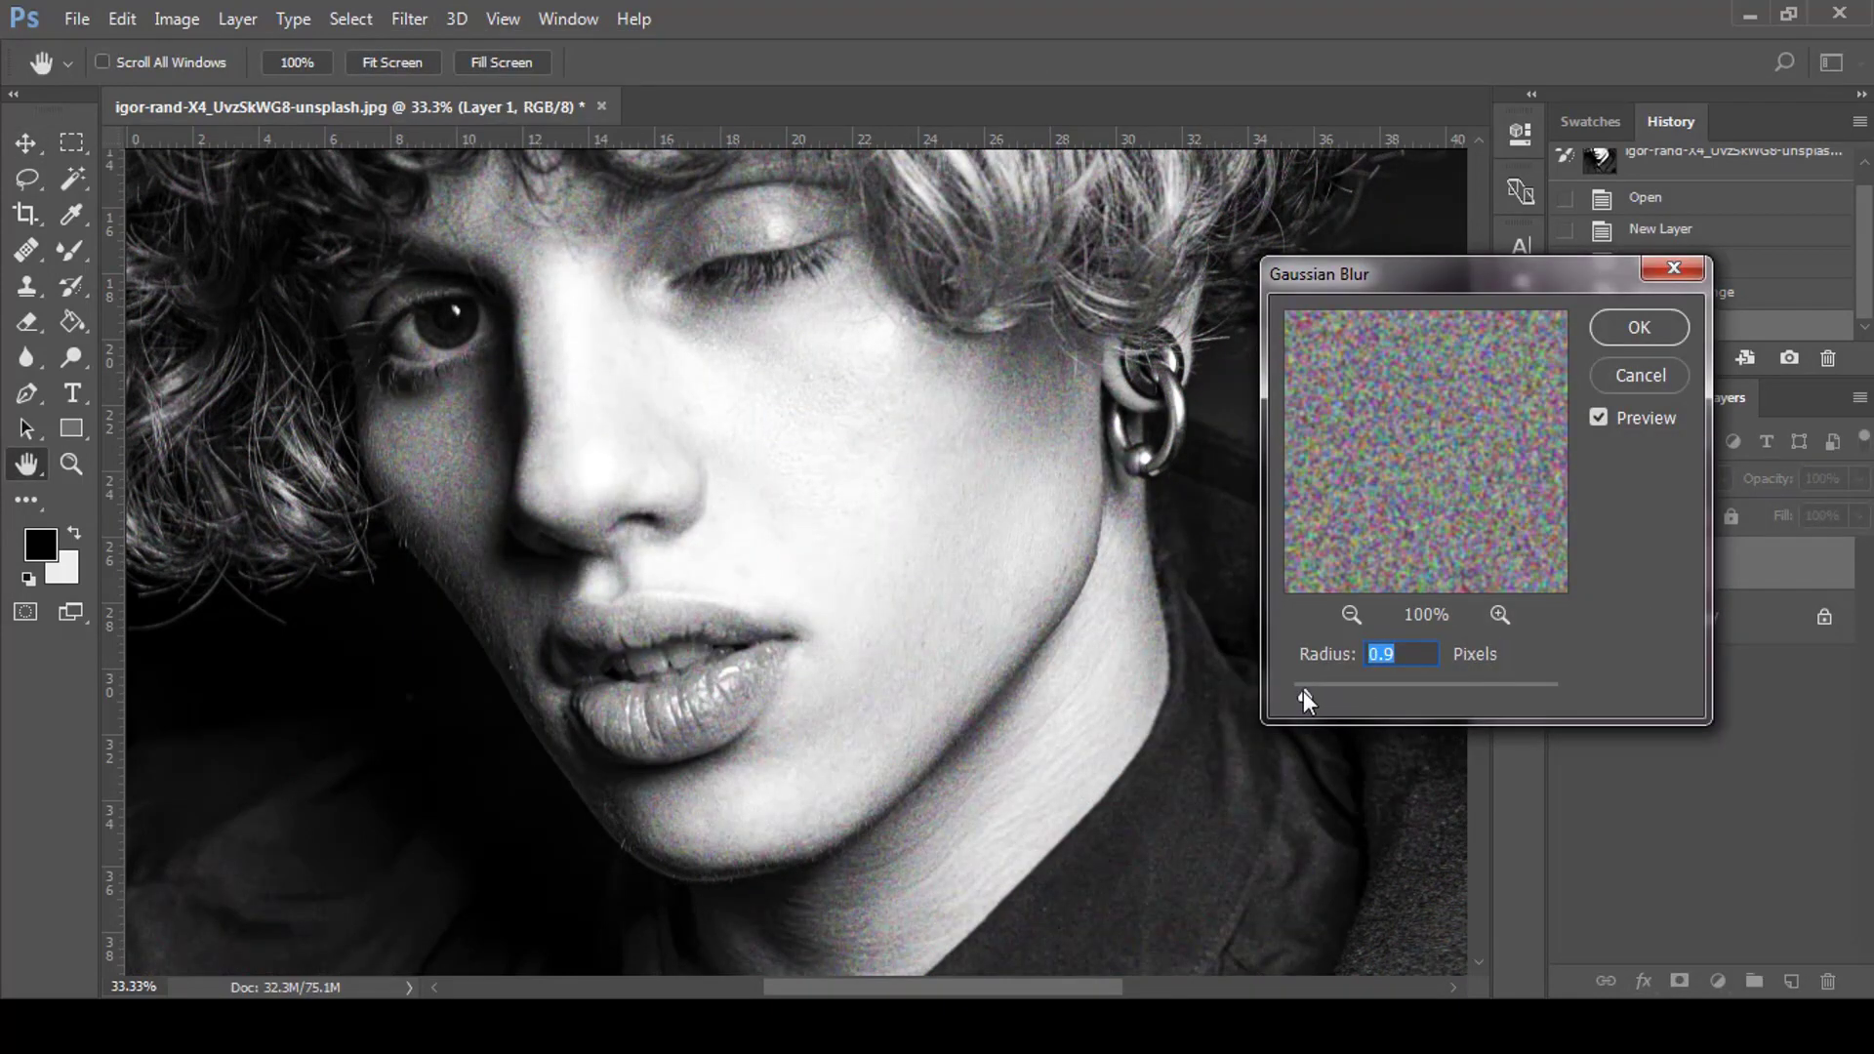
pyautogui.click(1639, 327)
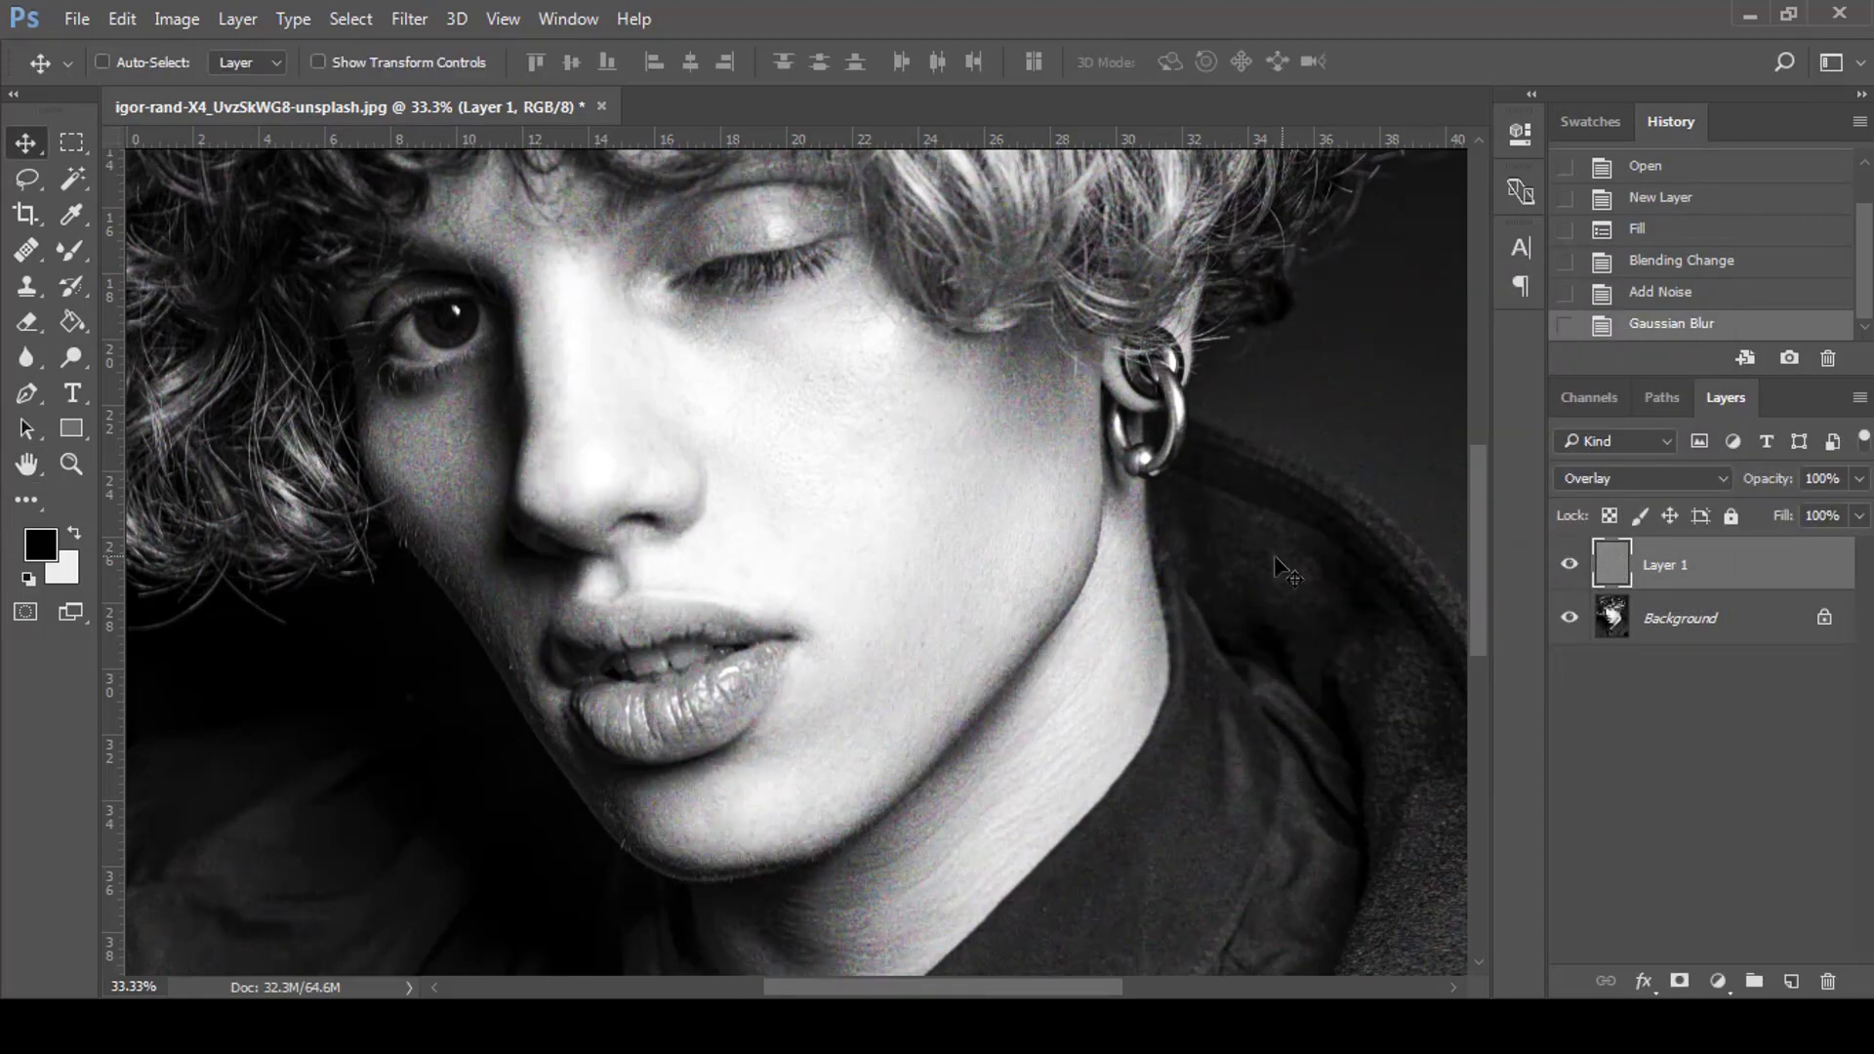
pyautogui.press('ctrl')
pyautogui.scroll(-3, 1266, 576)
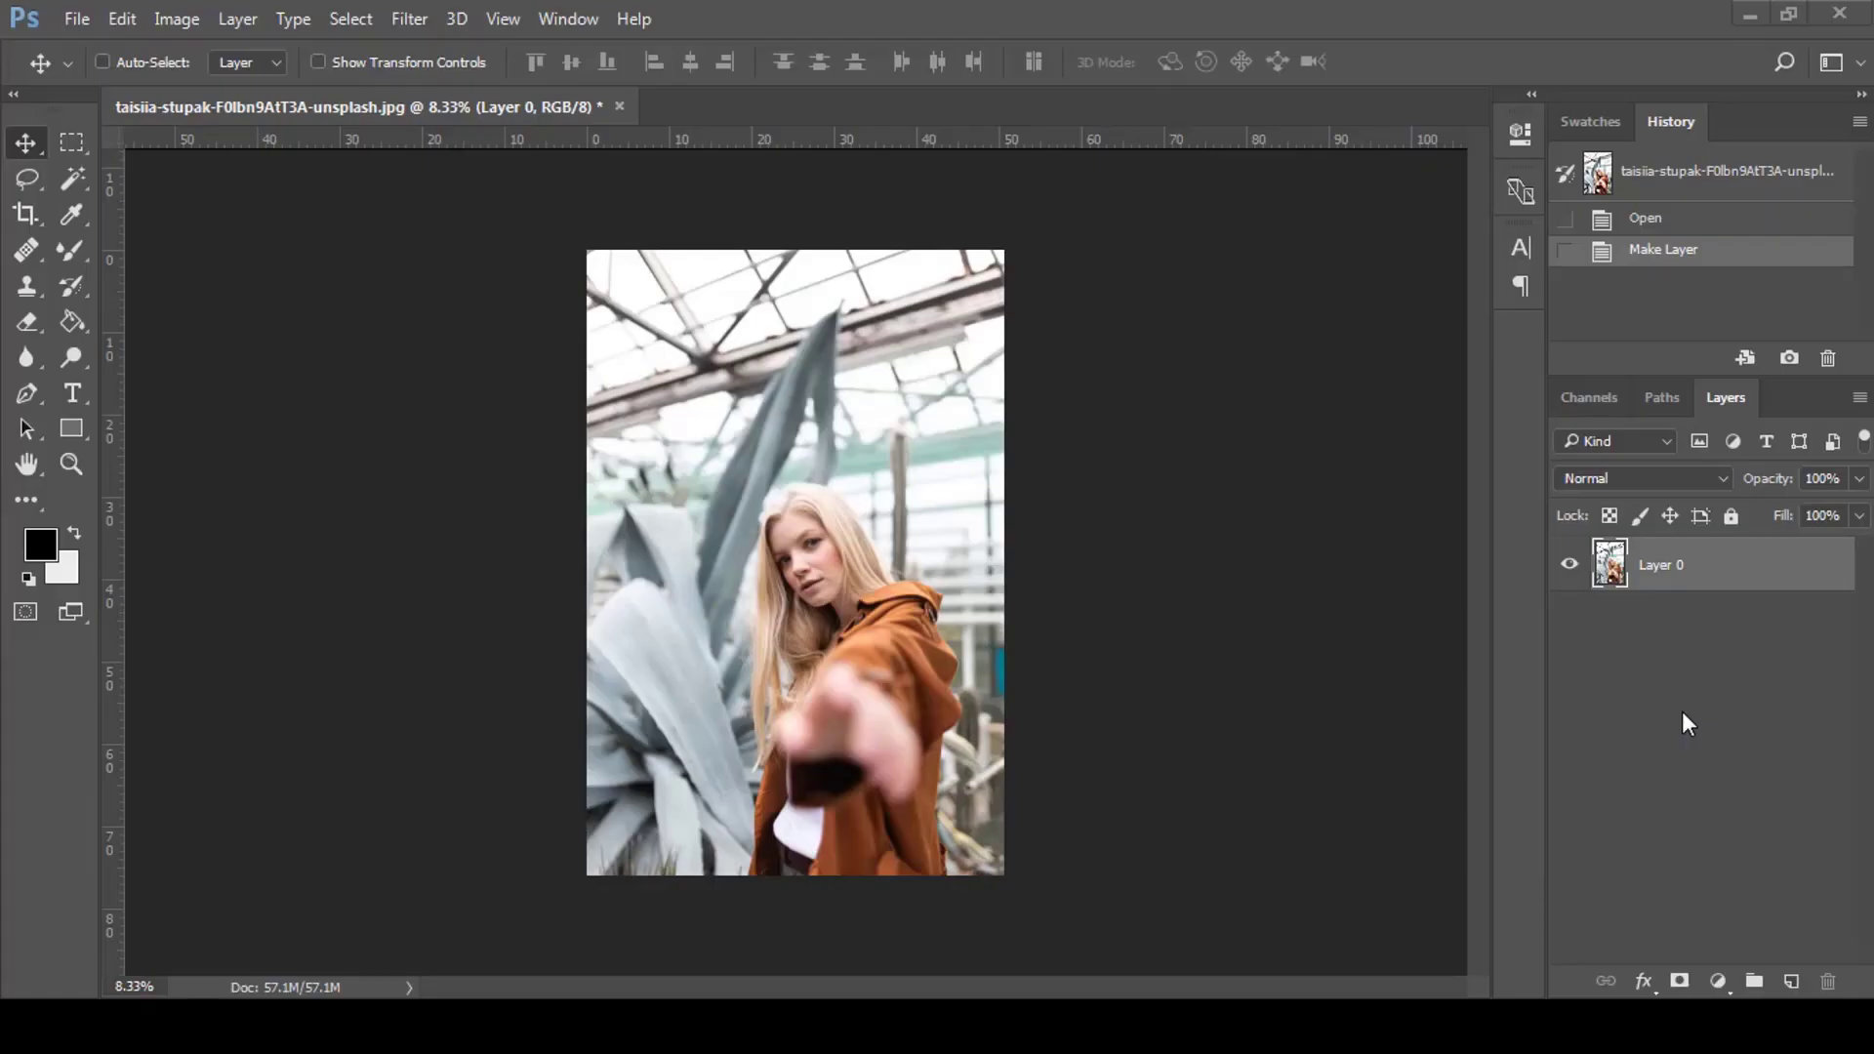
# - Convert the greenhouse portrait layer to a smart object and open the Camera Raw Filter for it
pyautogui.rightClick(1753, 583)
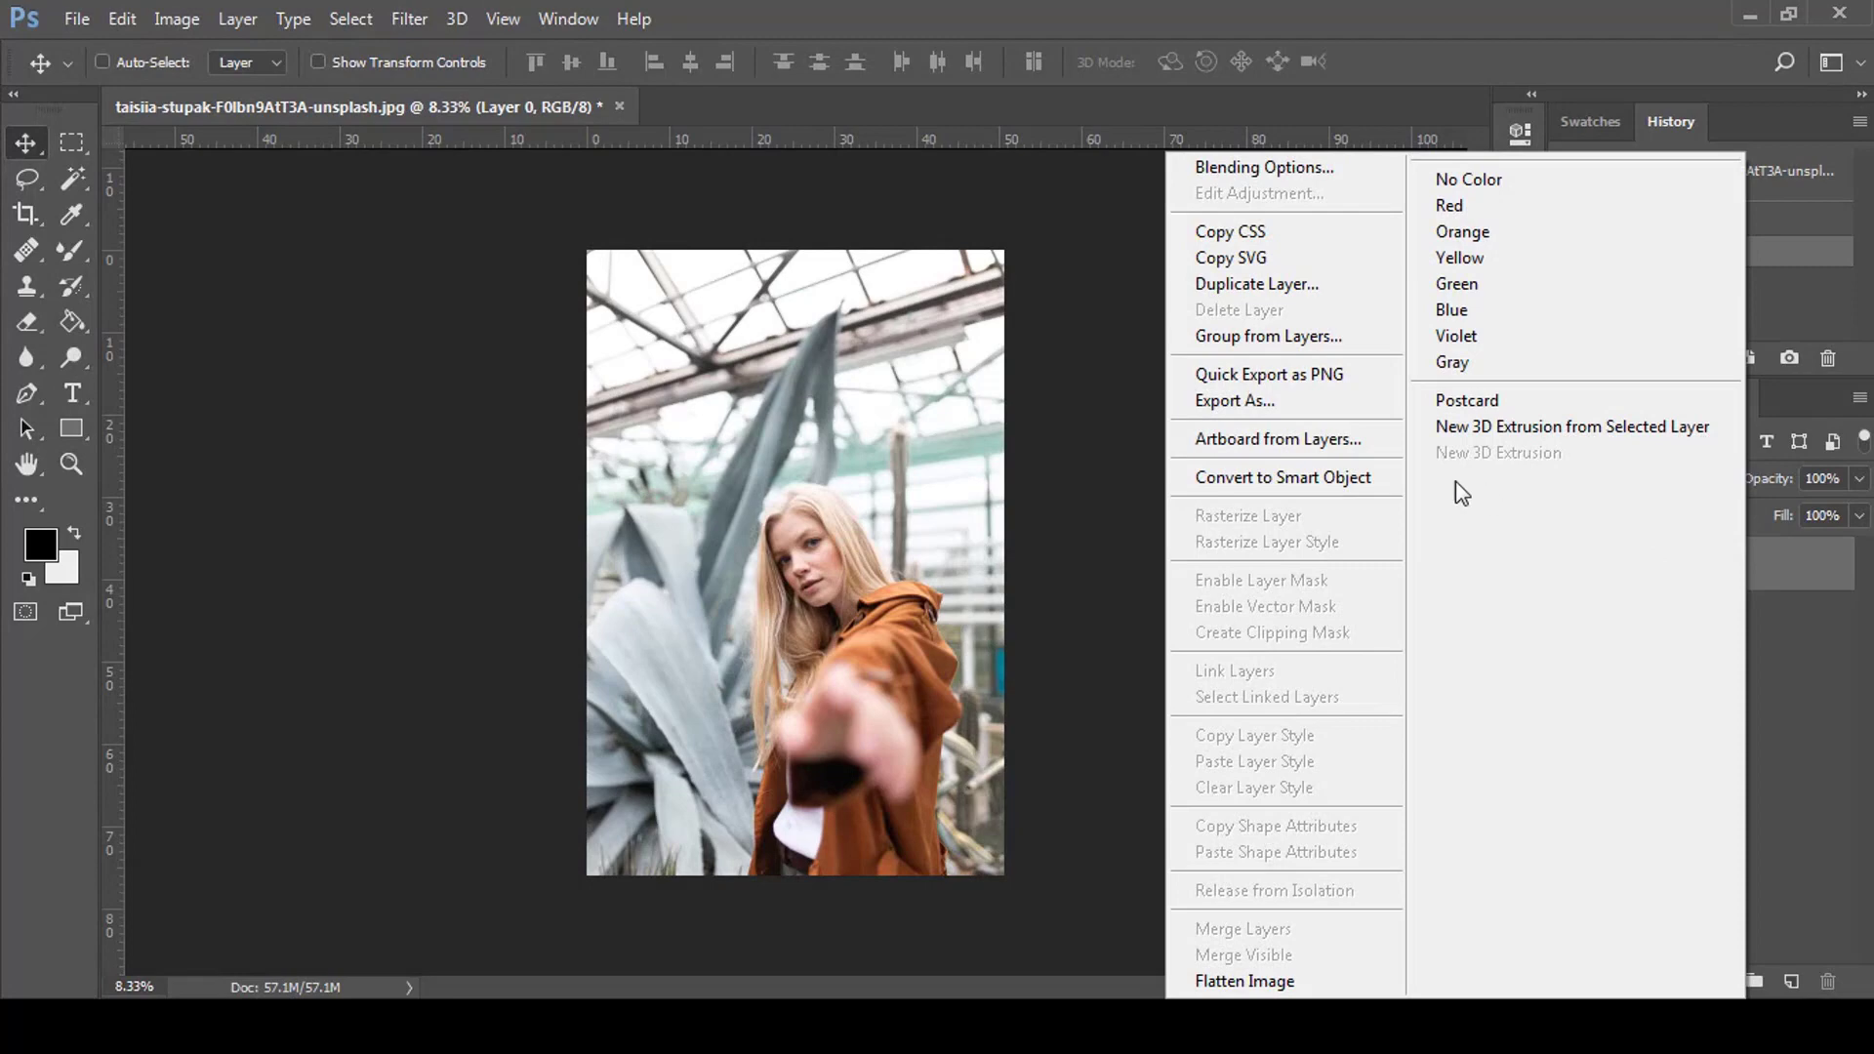
pyautogui.click(1360, 478)
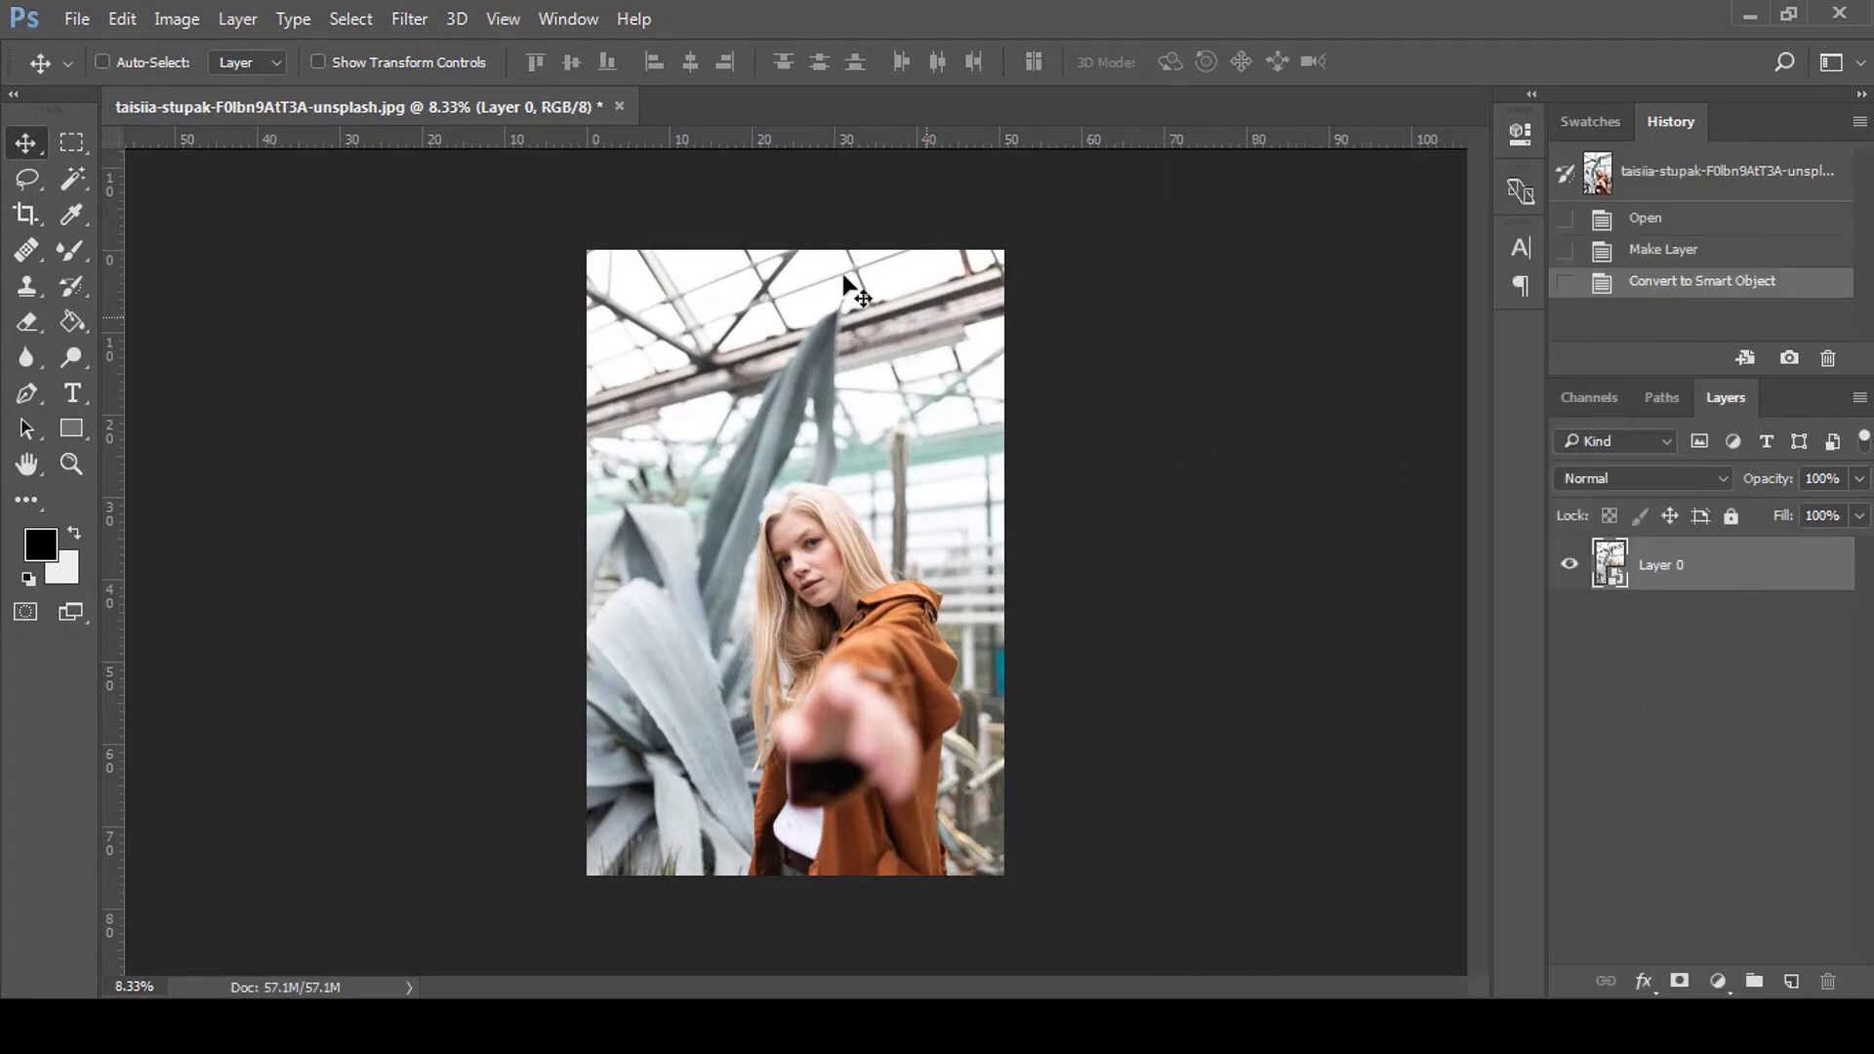
pyautogui.click(410, 20)
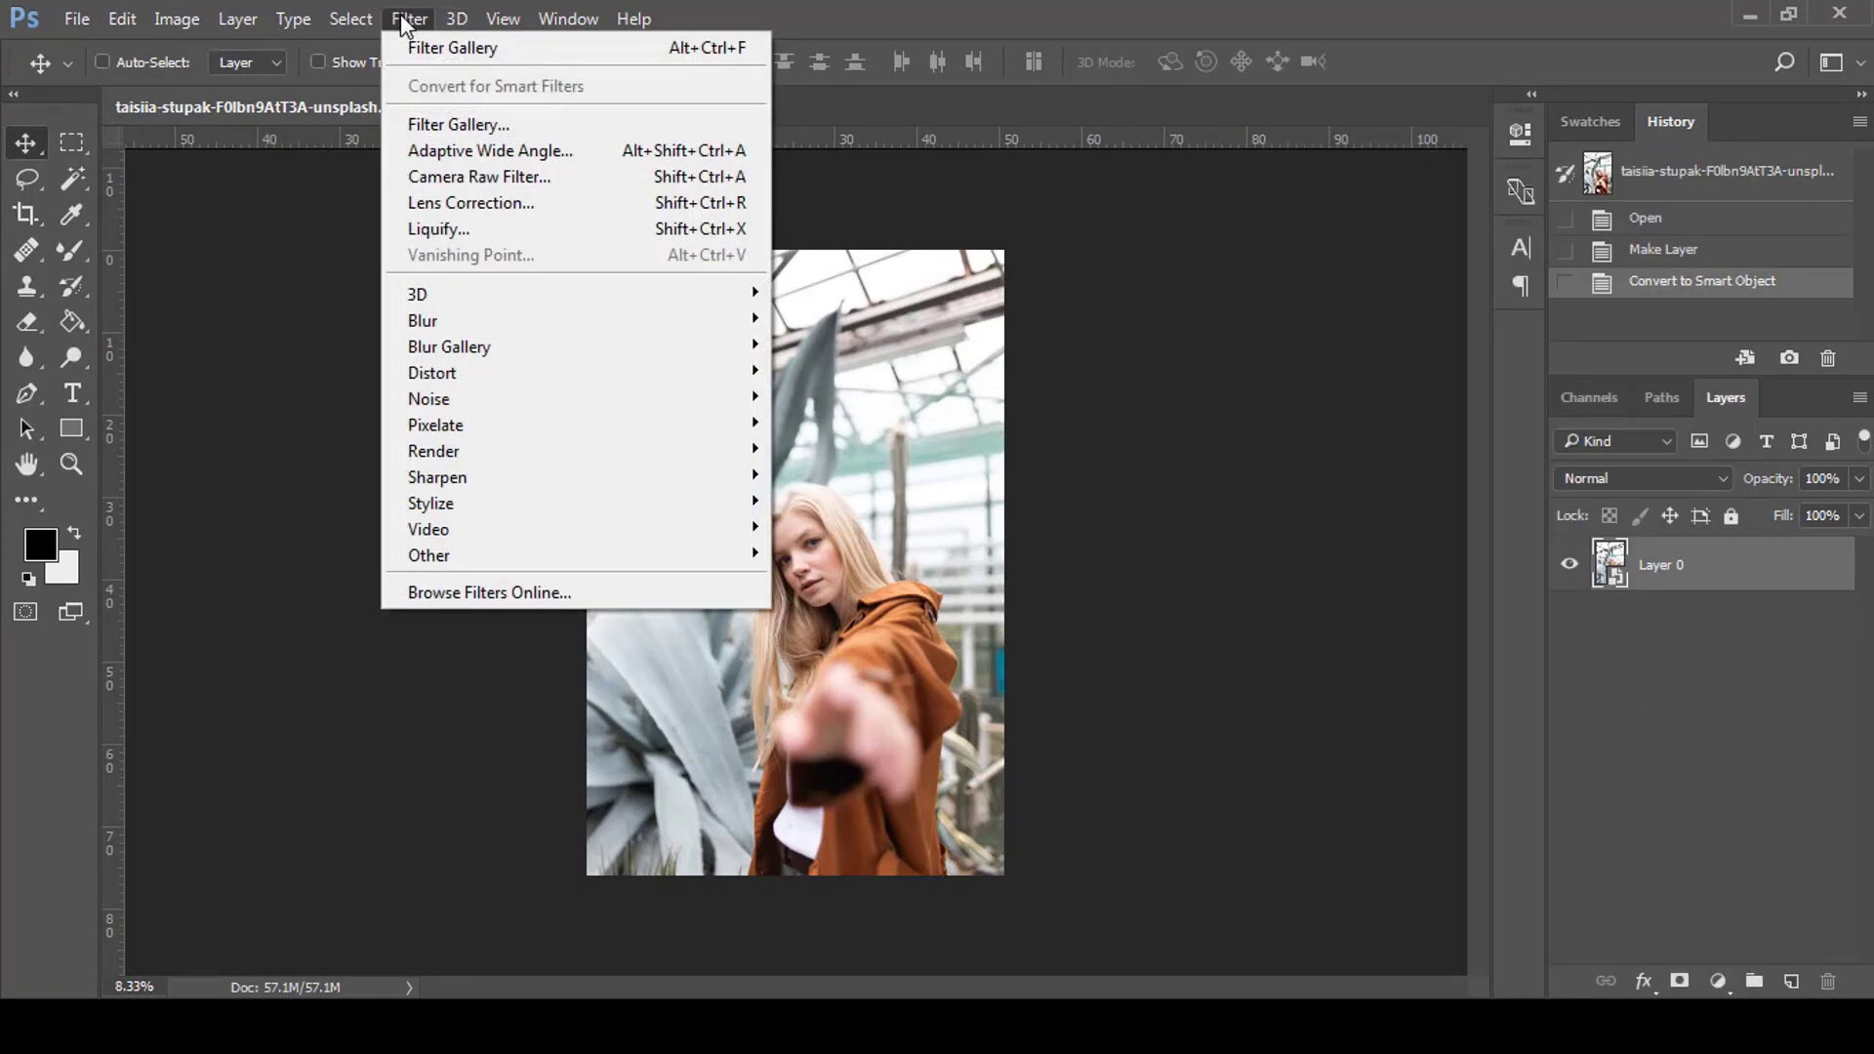
pyautogui.click(558, 177)
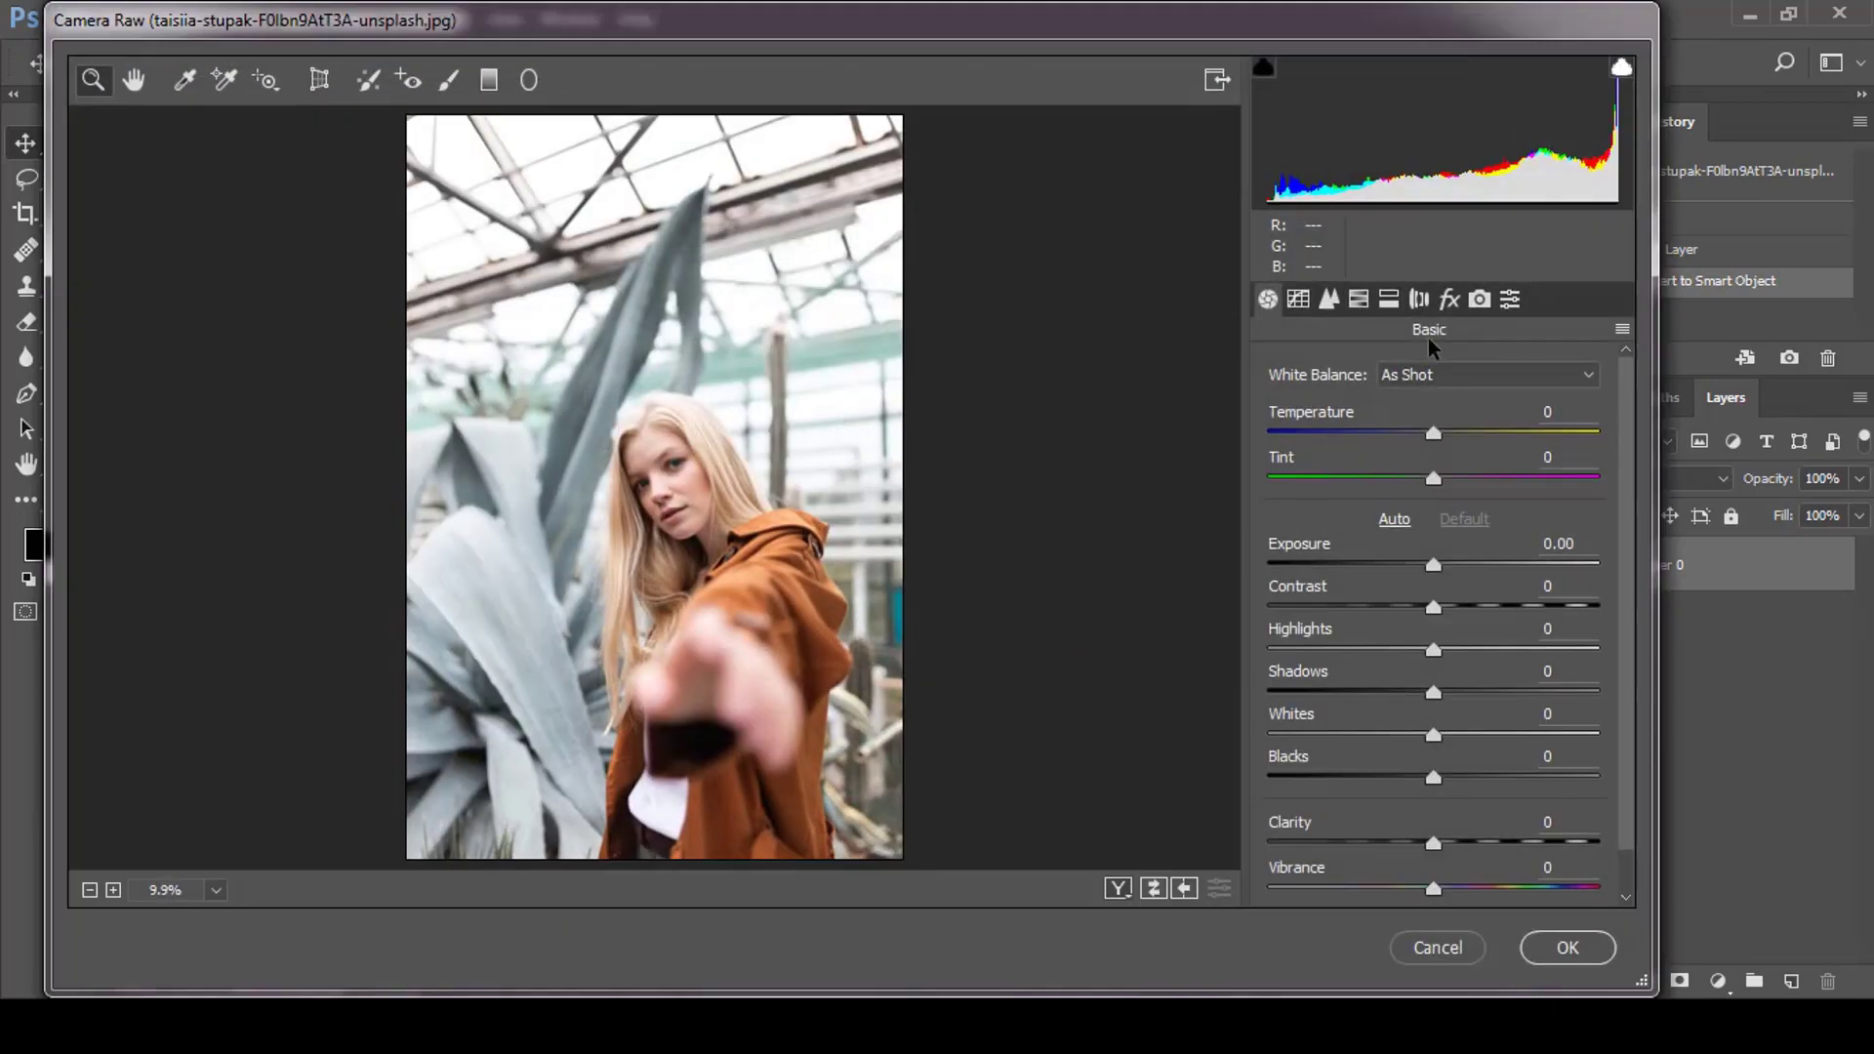
# - Add grain to the greenhouse portrait in Camera Raw with amount 41 and size 53
pyautogui.click(1449, 300)
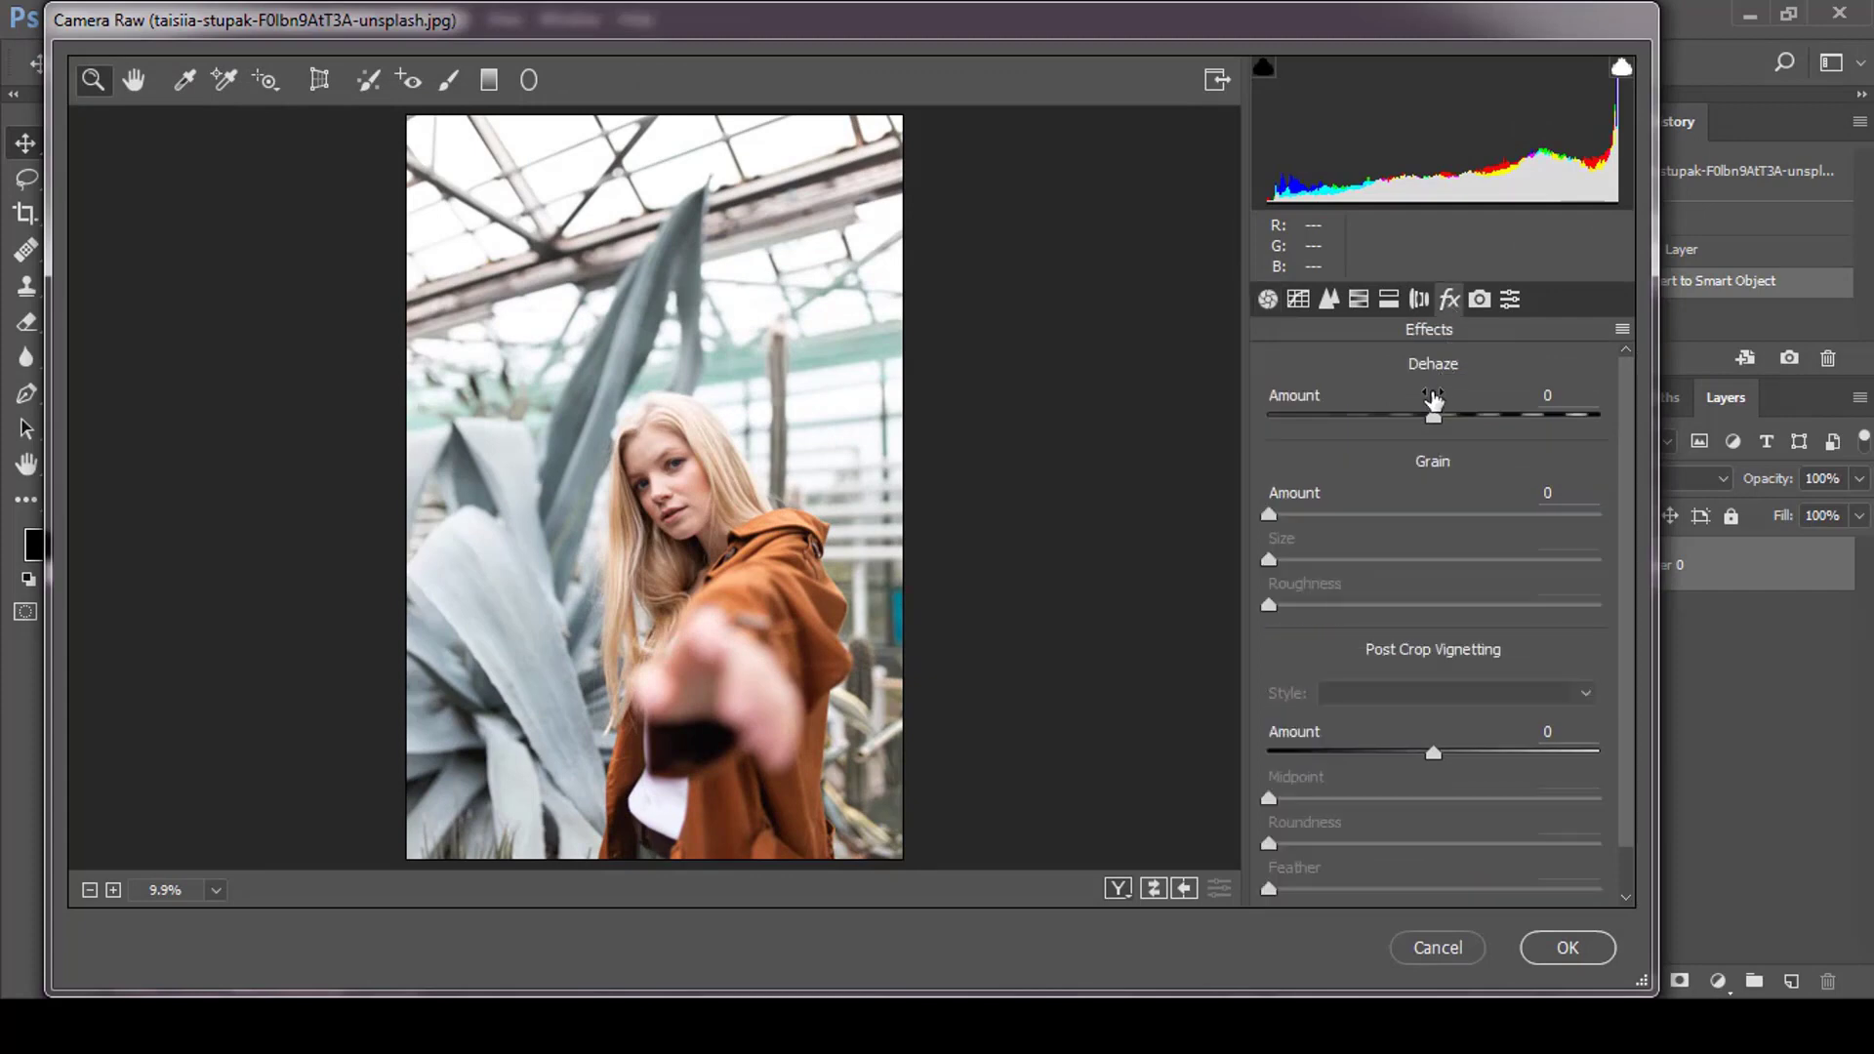
pyautogui.moveTo(1269, 515); pyautogui.dragTo(1447, 566)
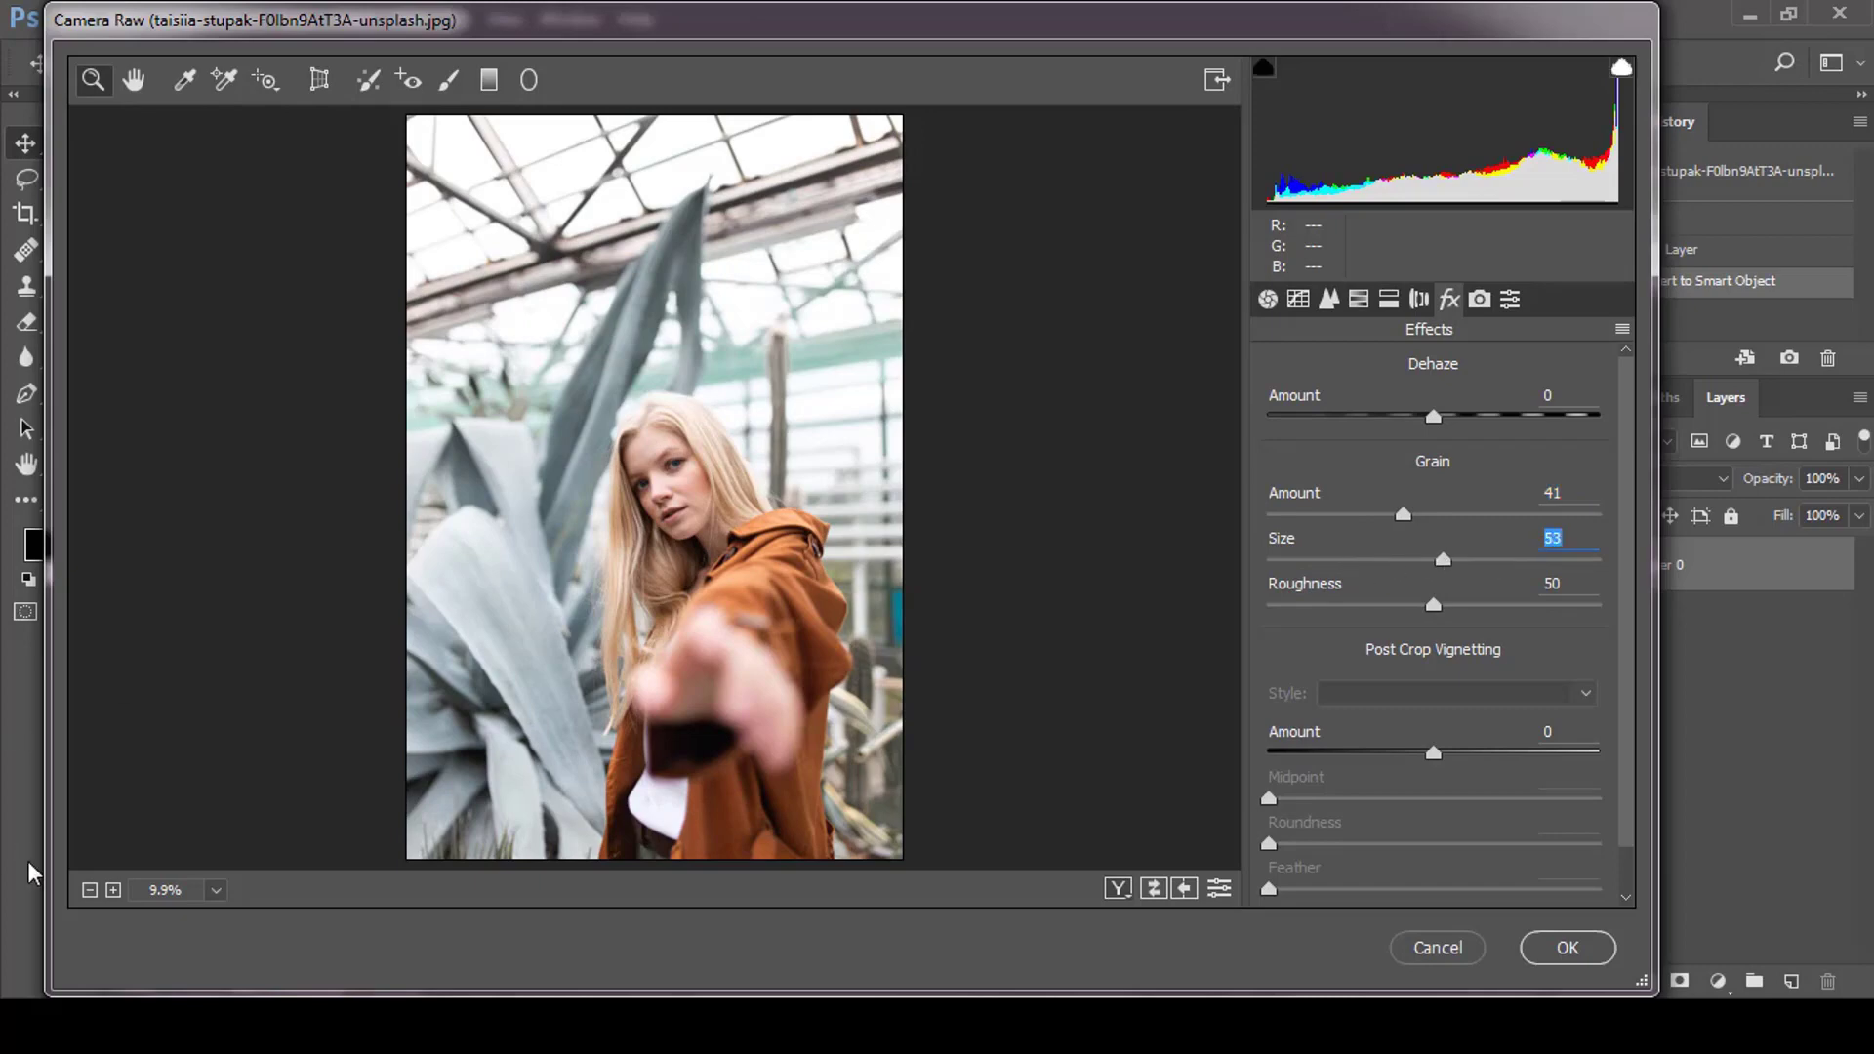
pyautogui.click(113, 890)
pyautogui.click(113, 890)
pyautogui.click(113, 890)
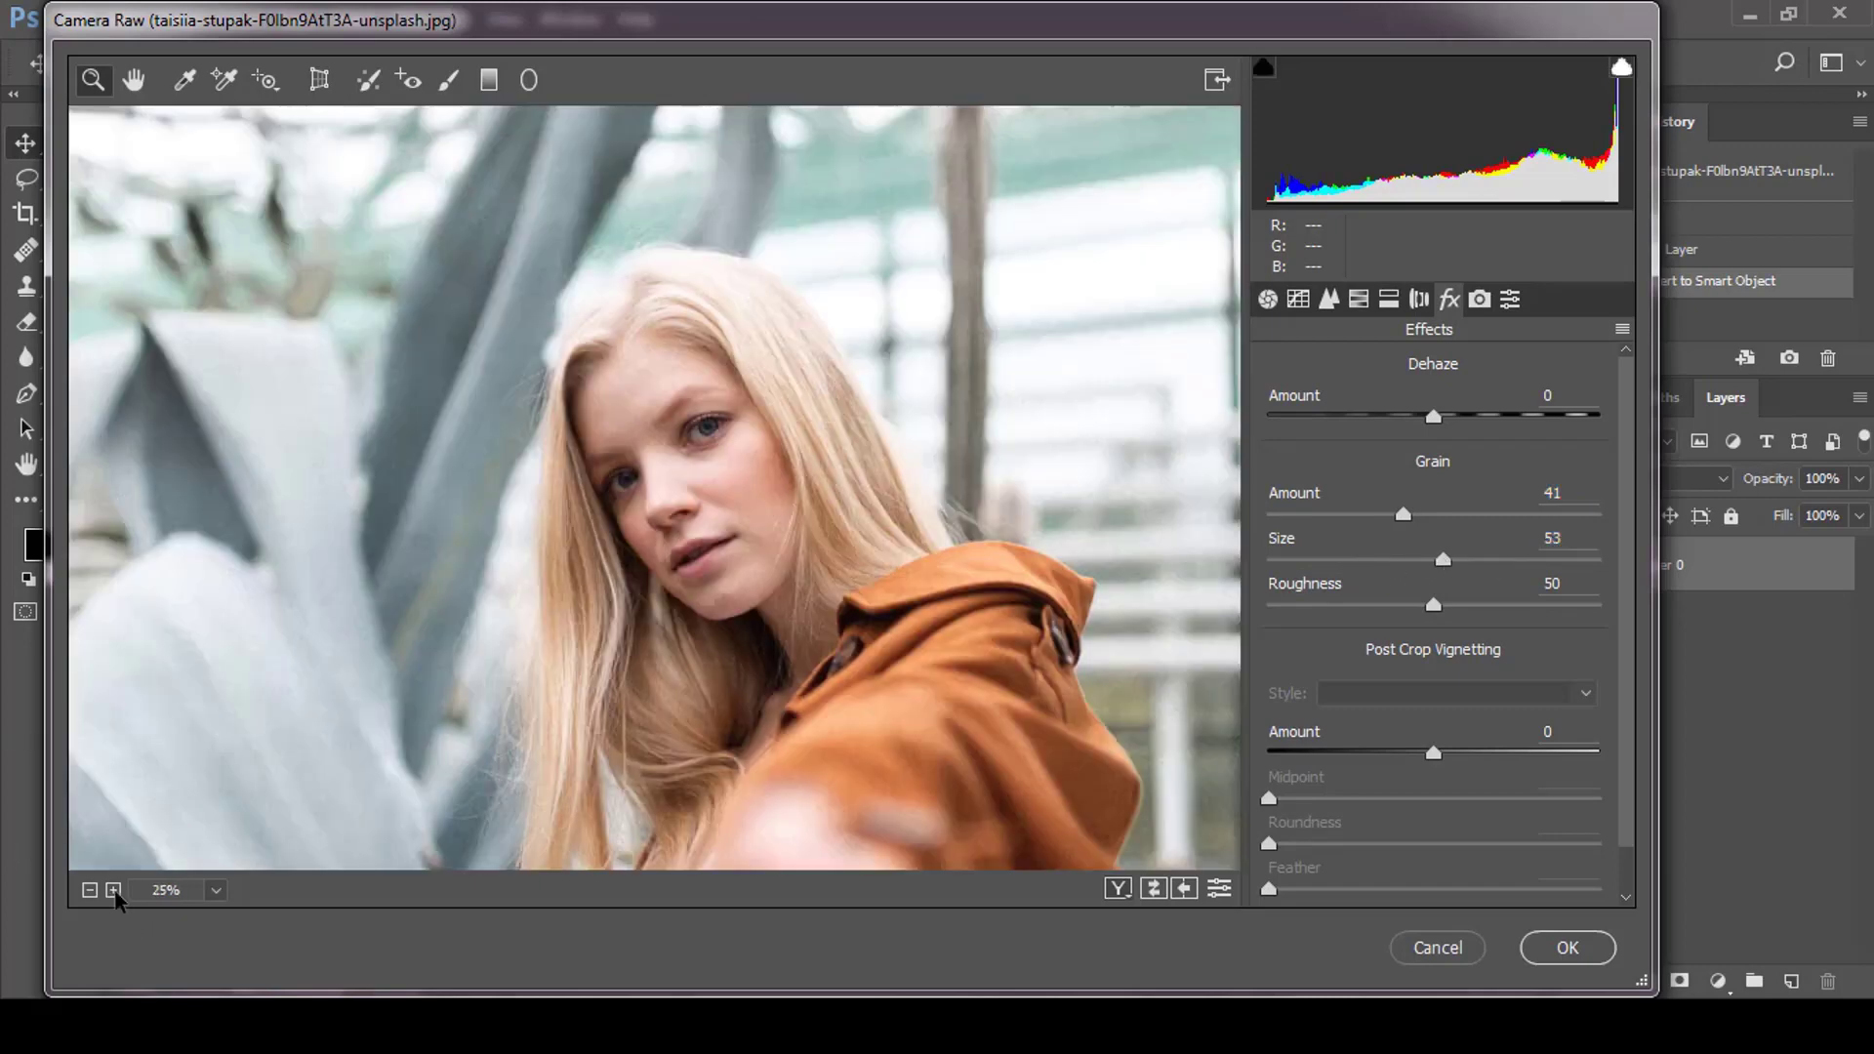
pyautogui.click(113, 890)
# - Refine the Camera Raw grain to amount 61, size 21 and roughness 42, and apply the filter
pyautogui.moveTo(1398, 522); pyautogui.dragTo(1333, 583)
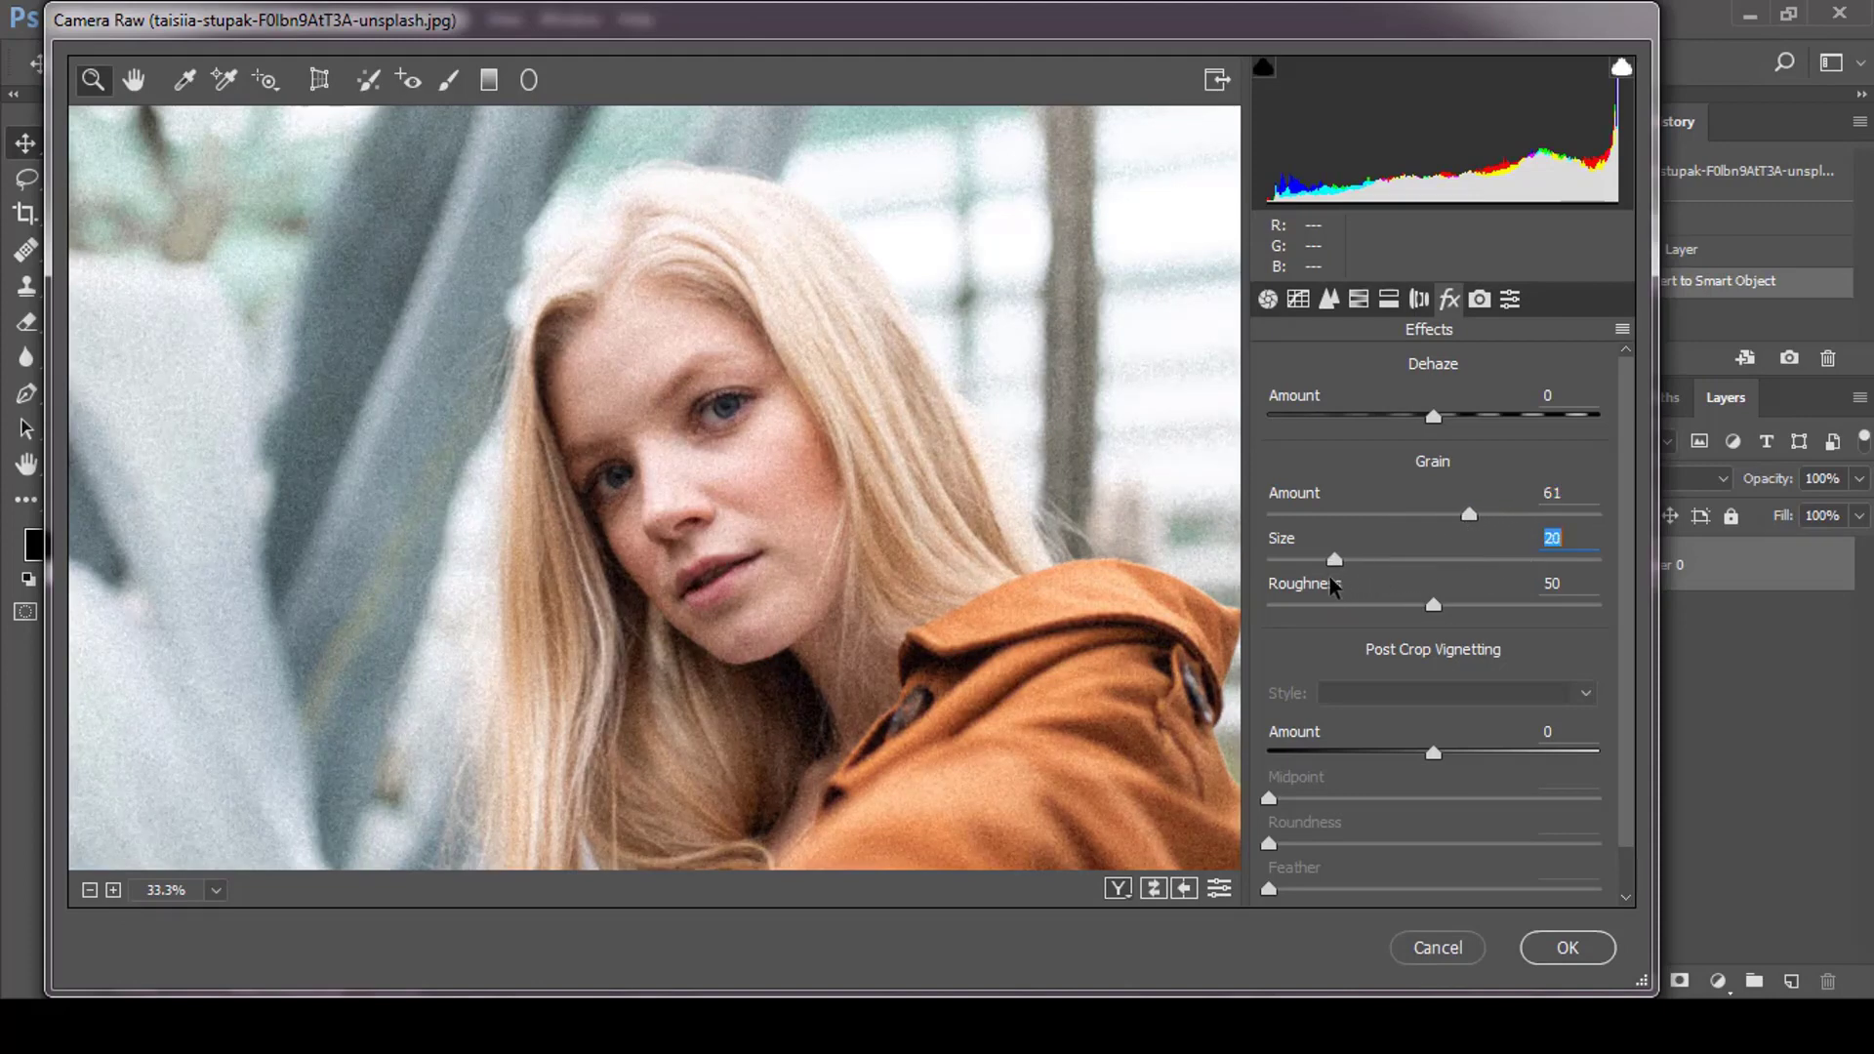
pyautogui.moveTo(1442, 612); pyautogui.dragTo(1417, 662)
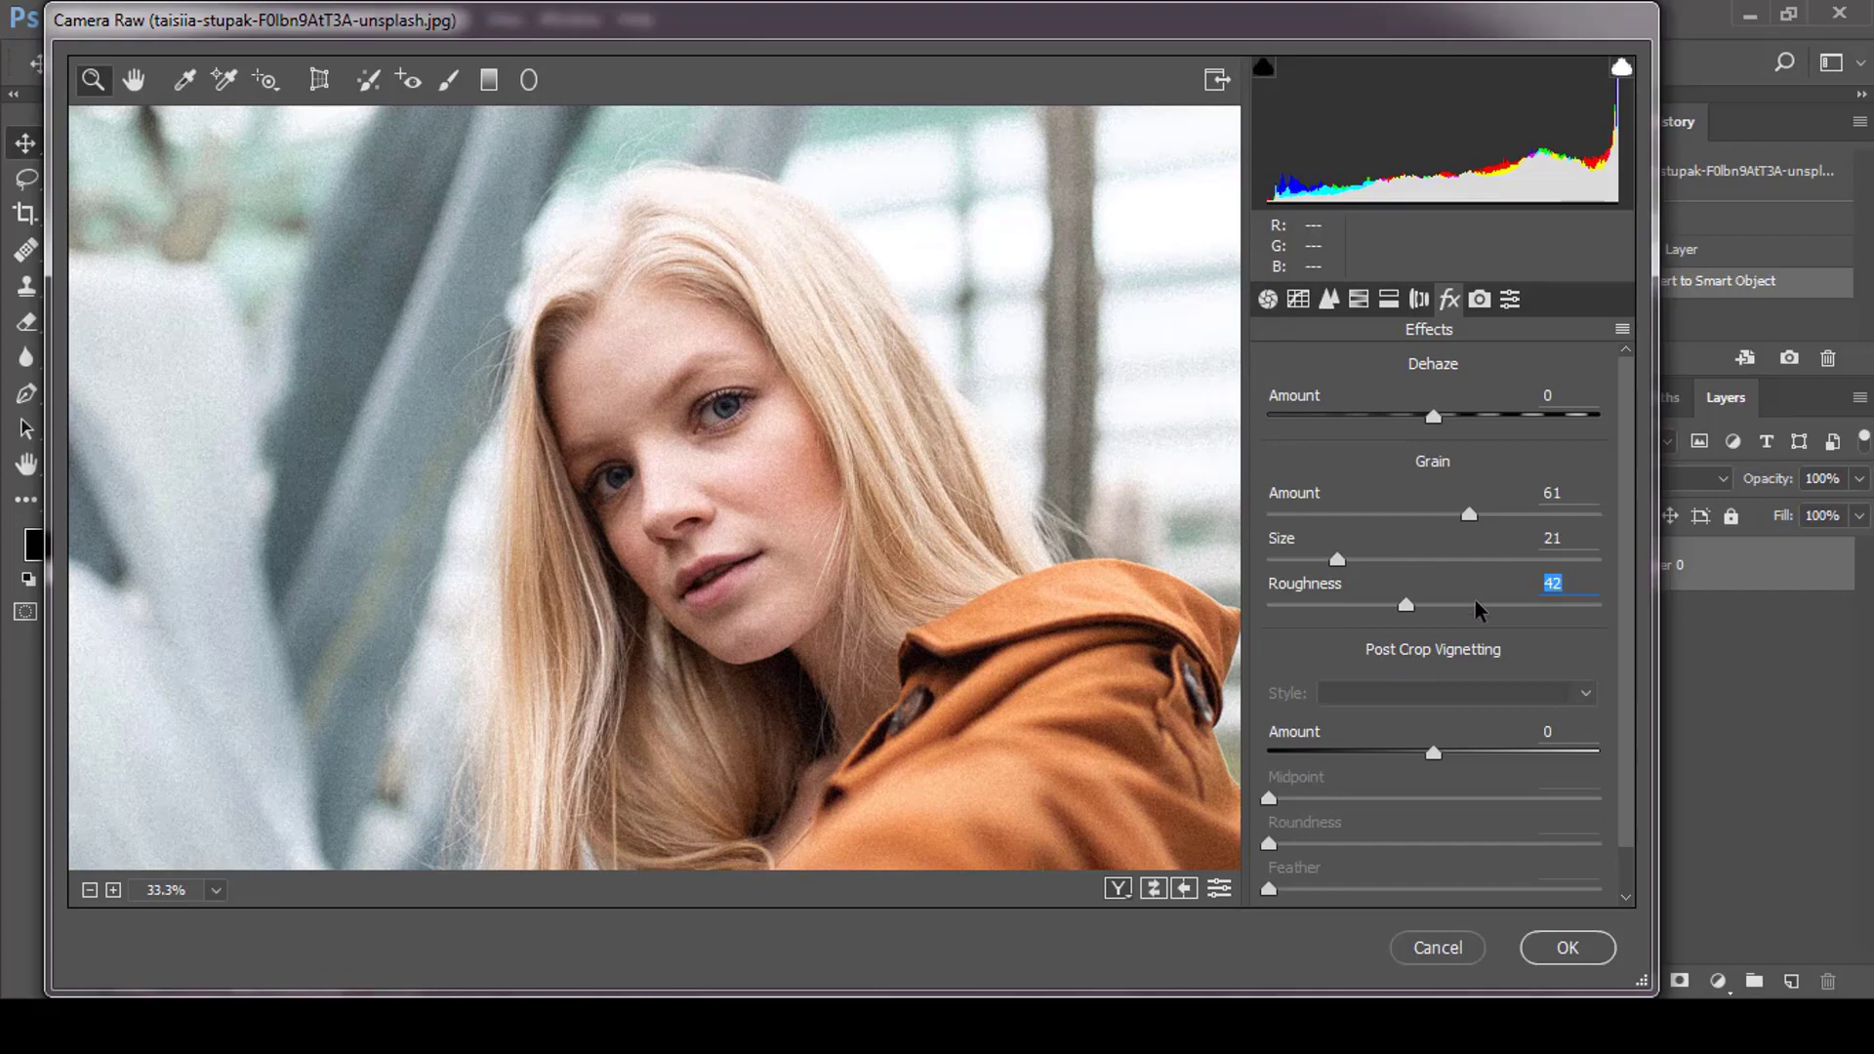
pyautogui.moveTo(1476, 520); pyautogui.dragTo(1479, 521)
pyautogui.click(1562, 947)
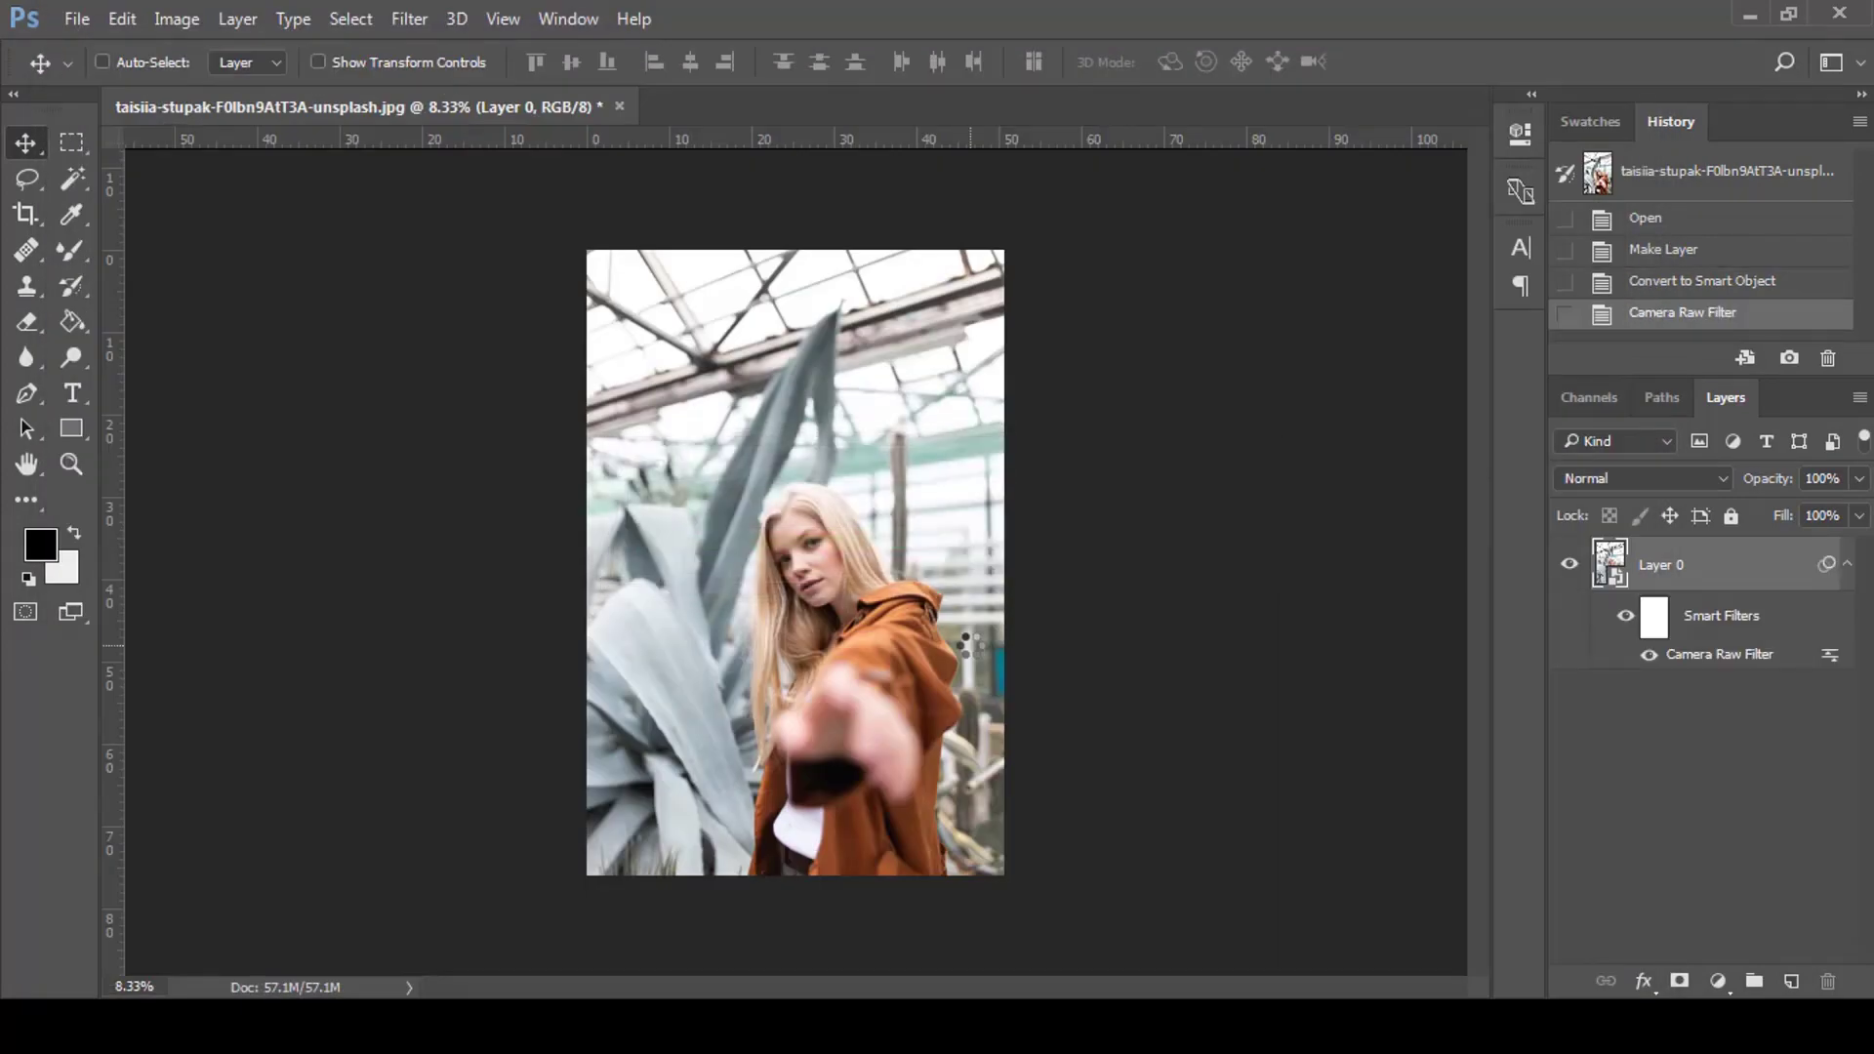
pyautogui.hotkey('ctrl', '+')
pyautogui.hotkey('ctrl', '+')
pyautogui.hotkey('ctrl', '+')
pyautogui.hotkey('ctrl', '+')
pyautogui.hotkey('ctrl', '+')
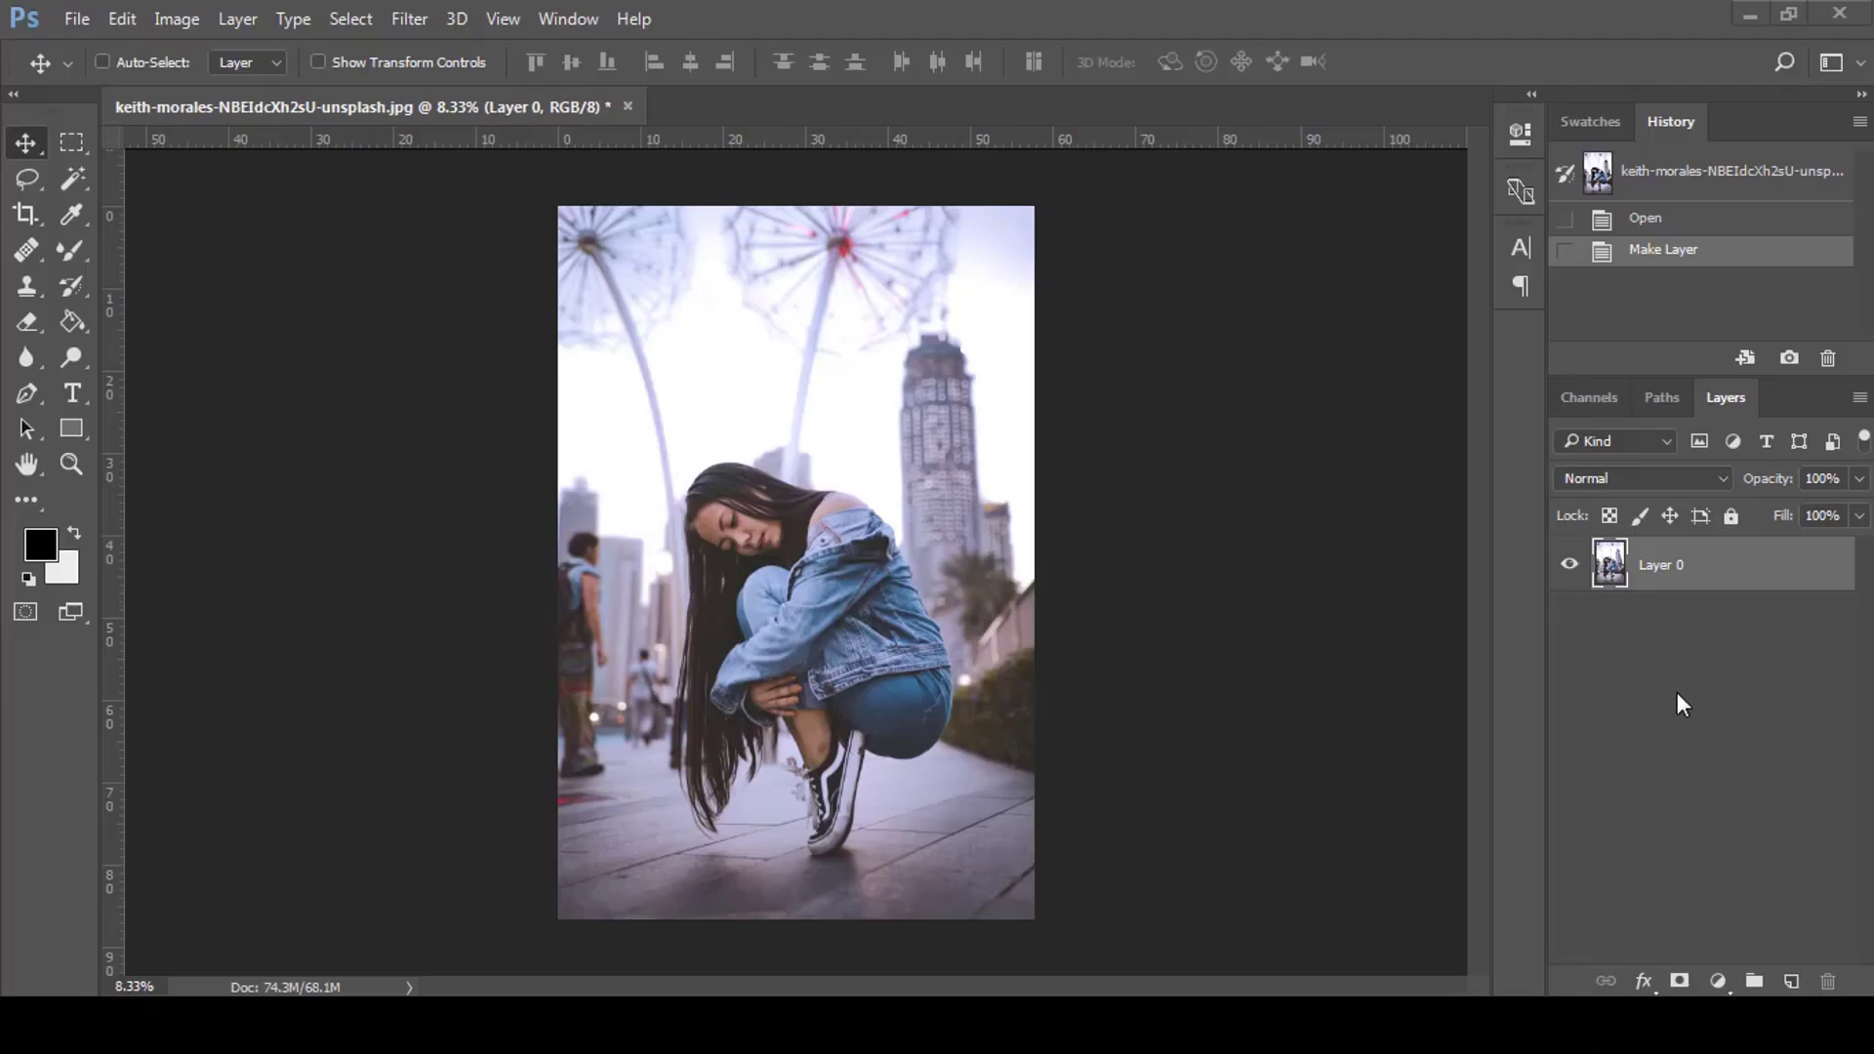
# - Convert the crouching-woman photo layer to a smart object and choose the Film Grain effect in the Filter Gallery
pyautogui.rightClick(1716, 572)
pyautogui.click(1276, 483)
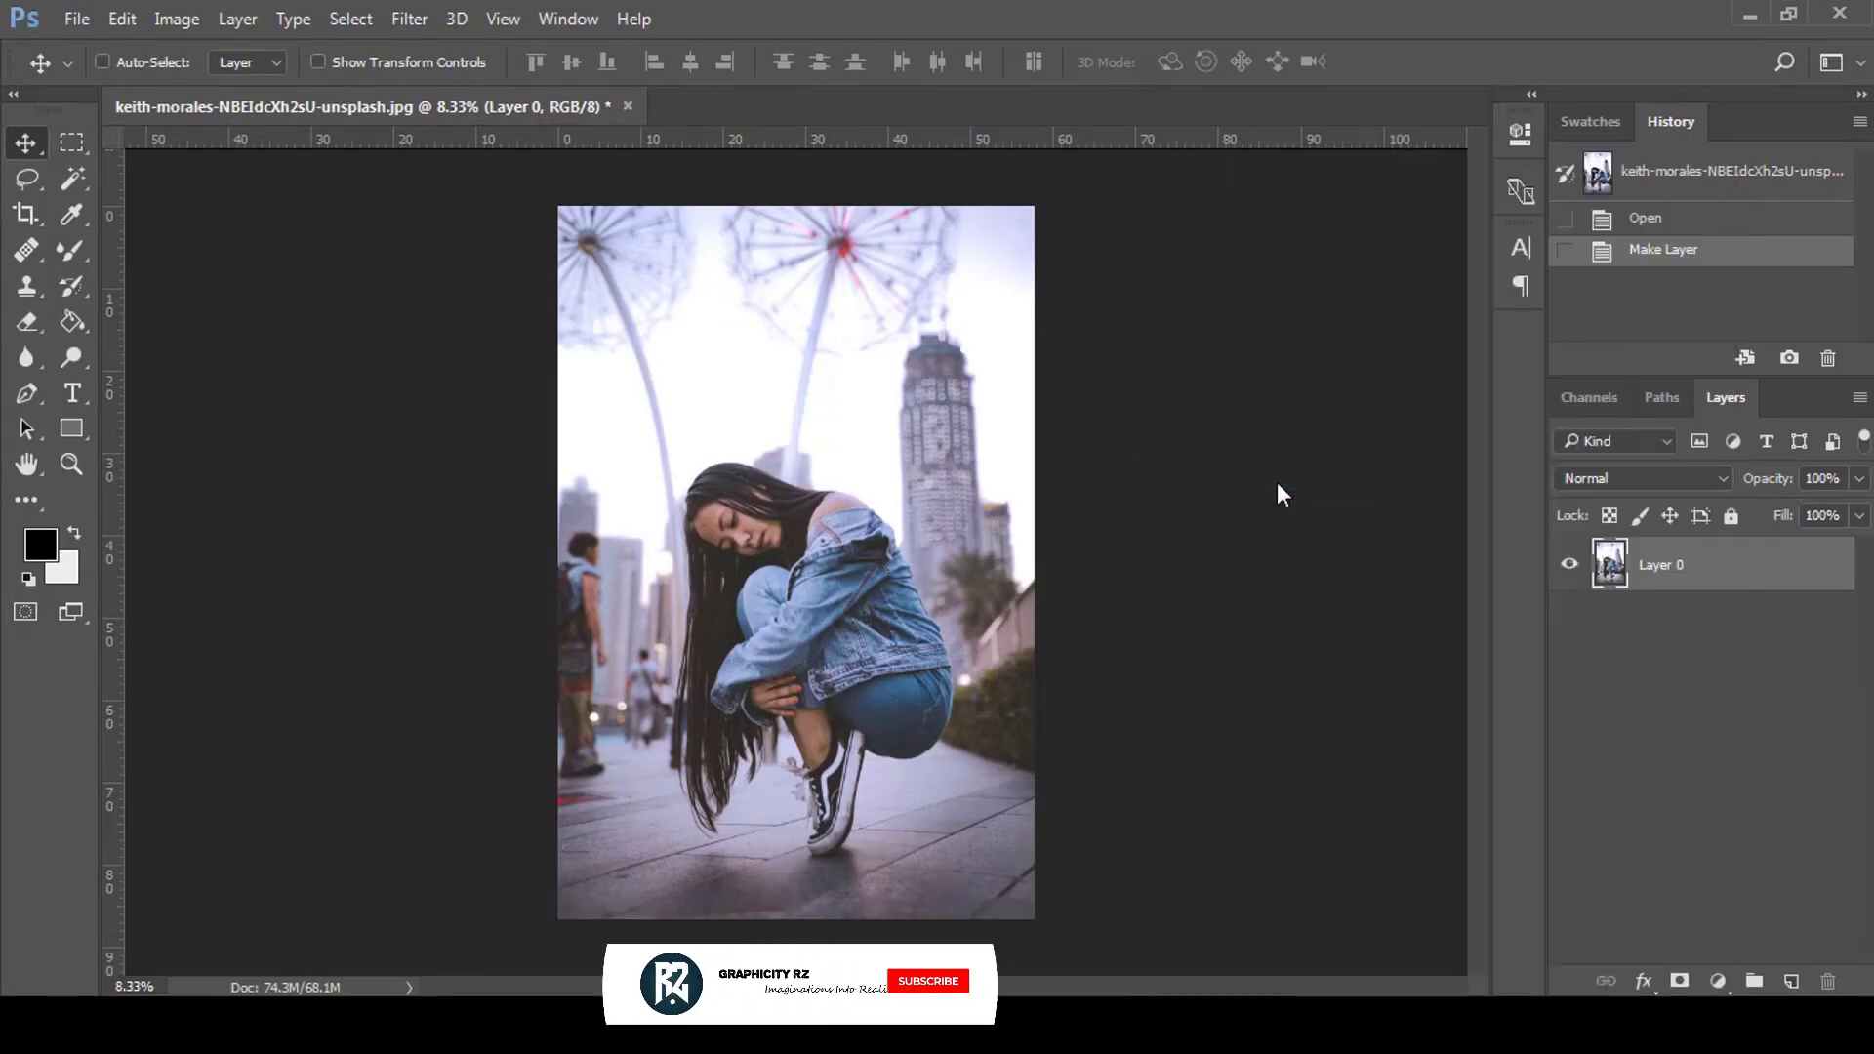
pyautogui.click(410, 19)
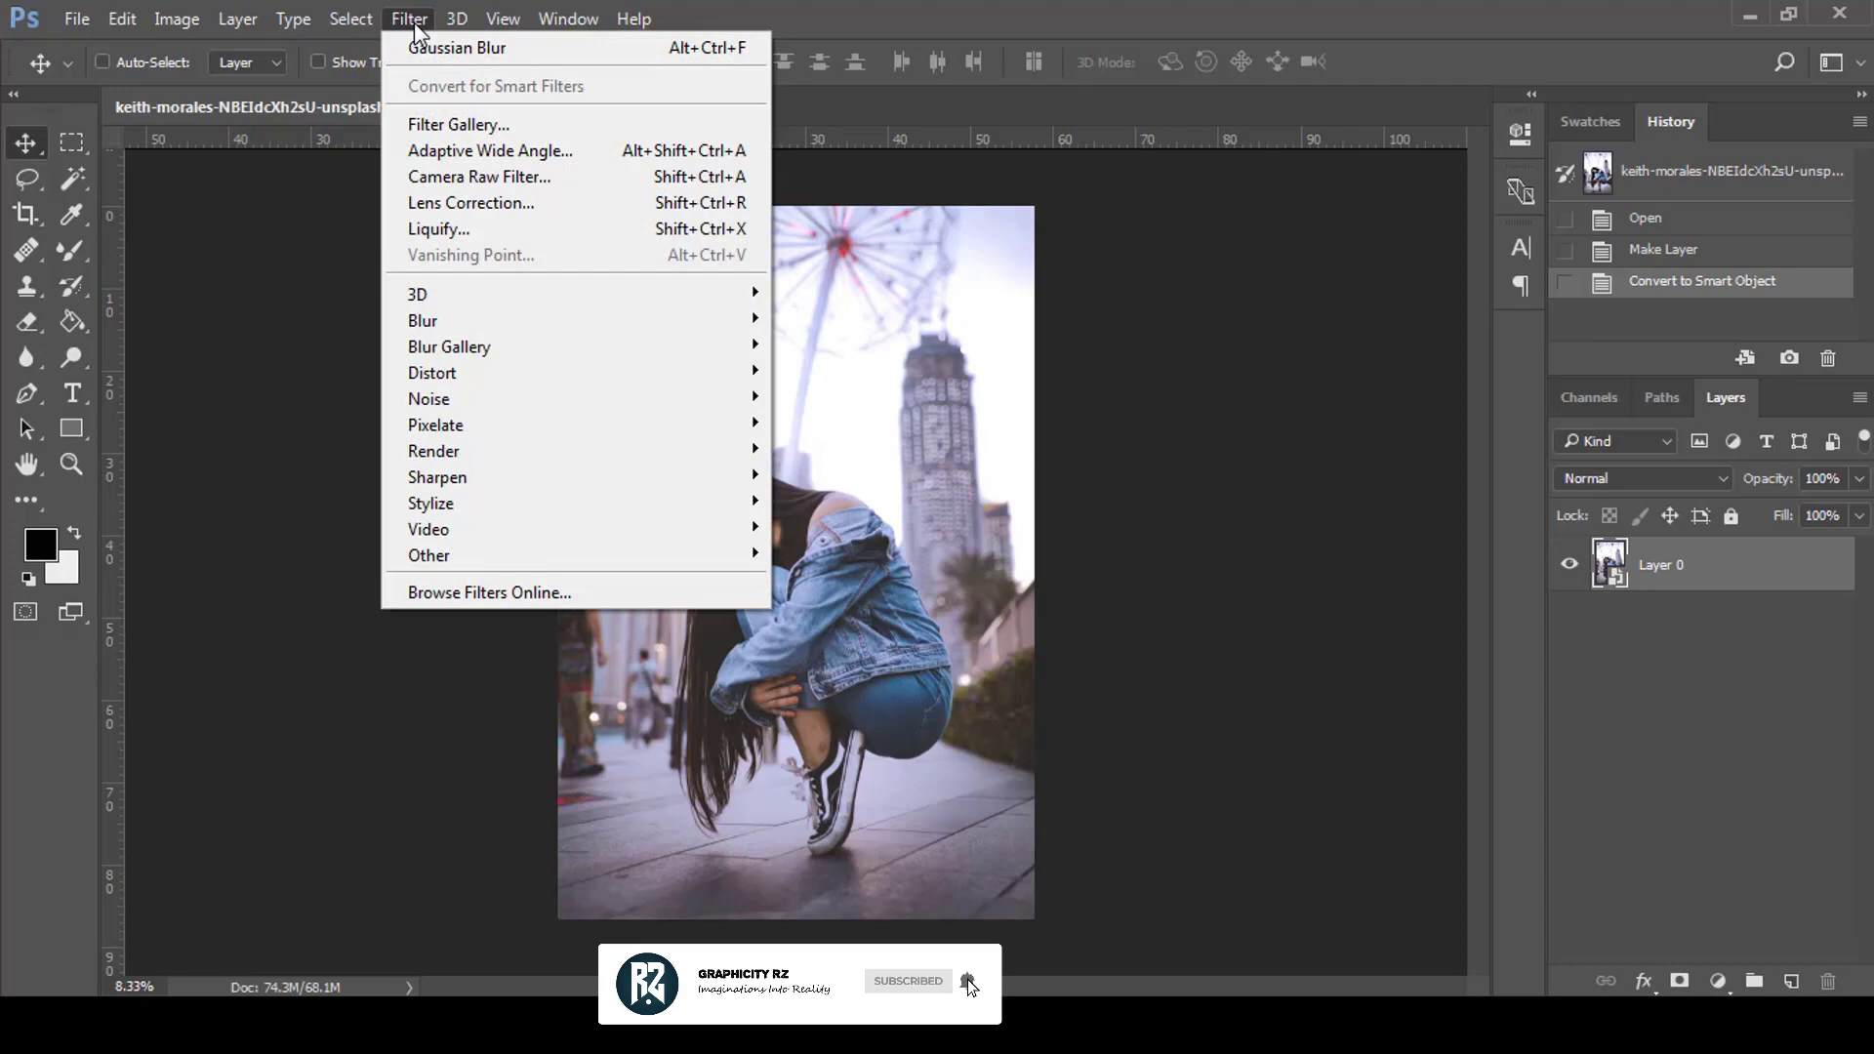
pyautogui.click(455, 124)
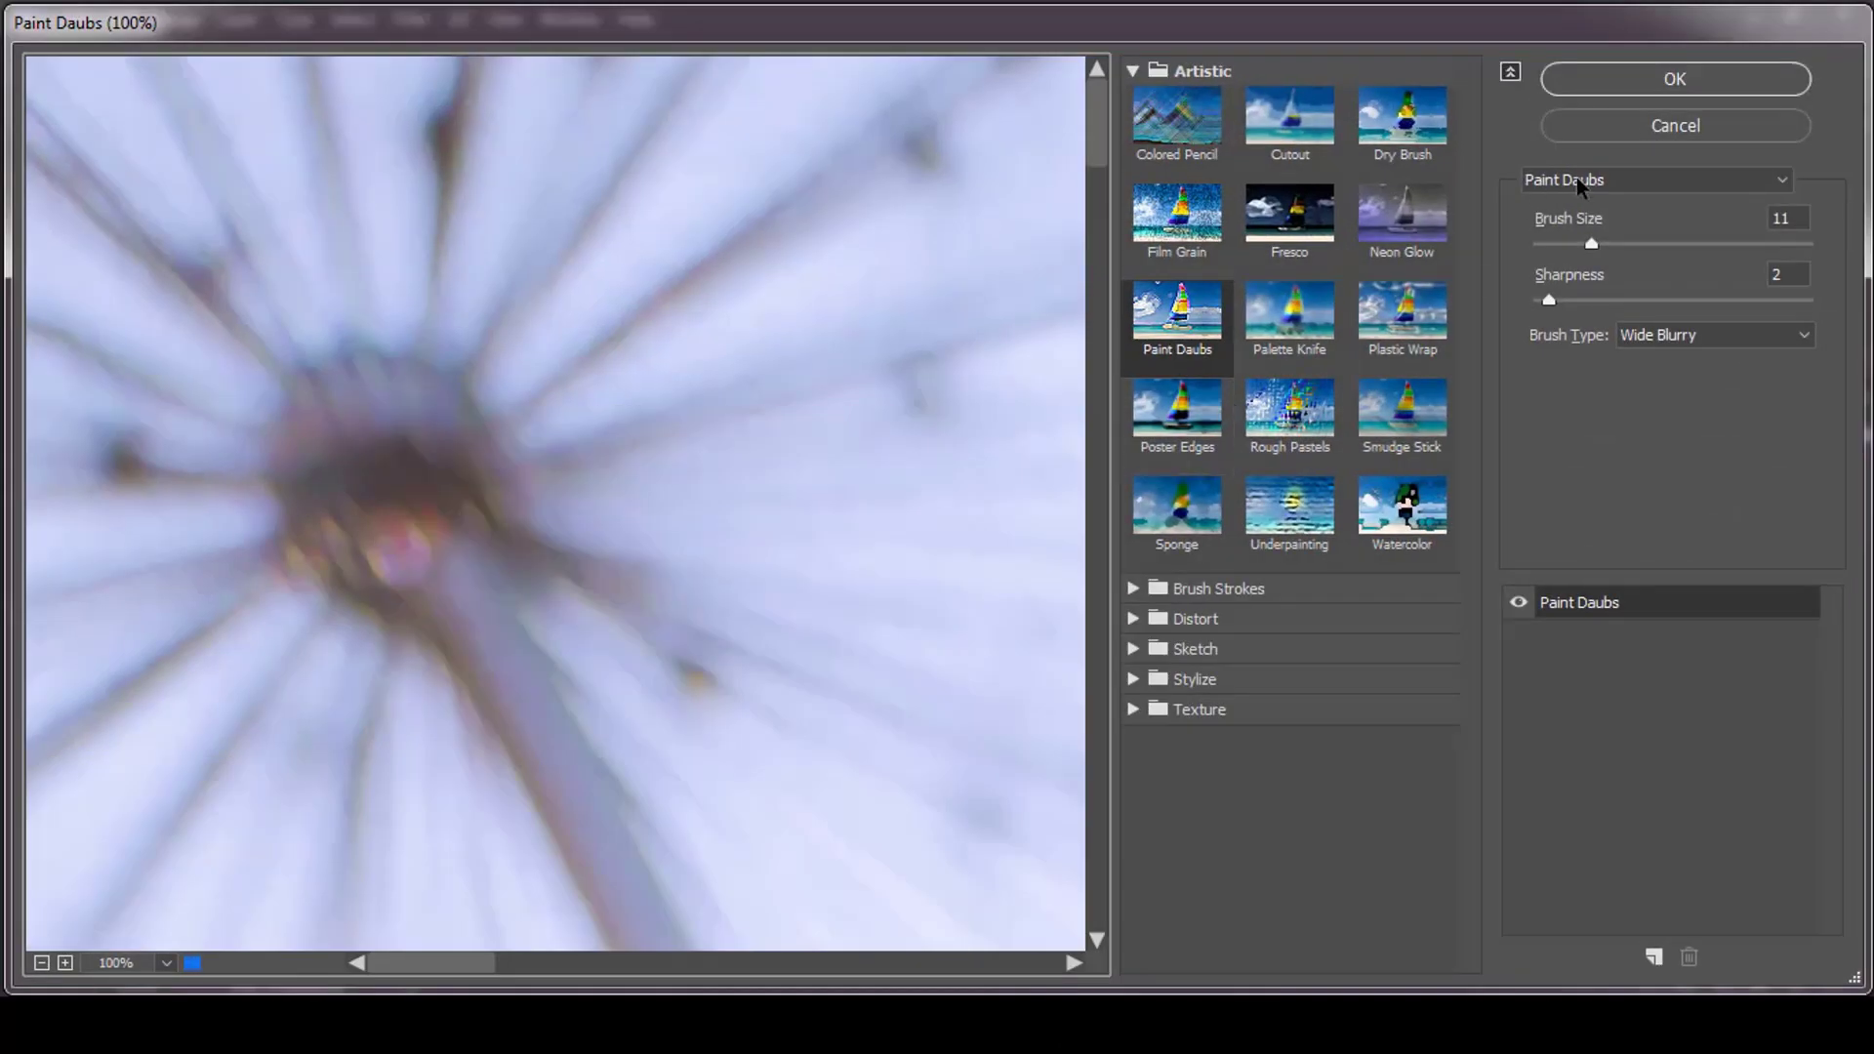
pyautogui.click(1580, 184)
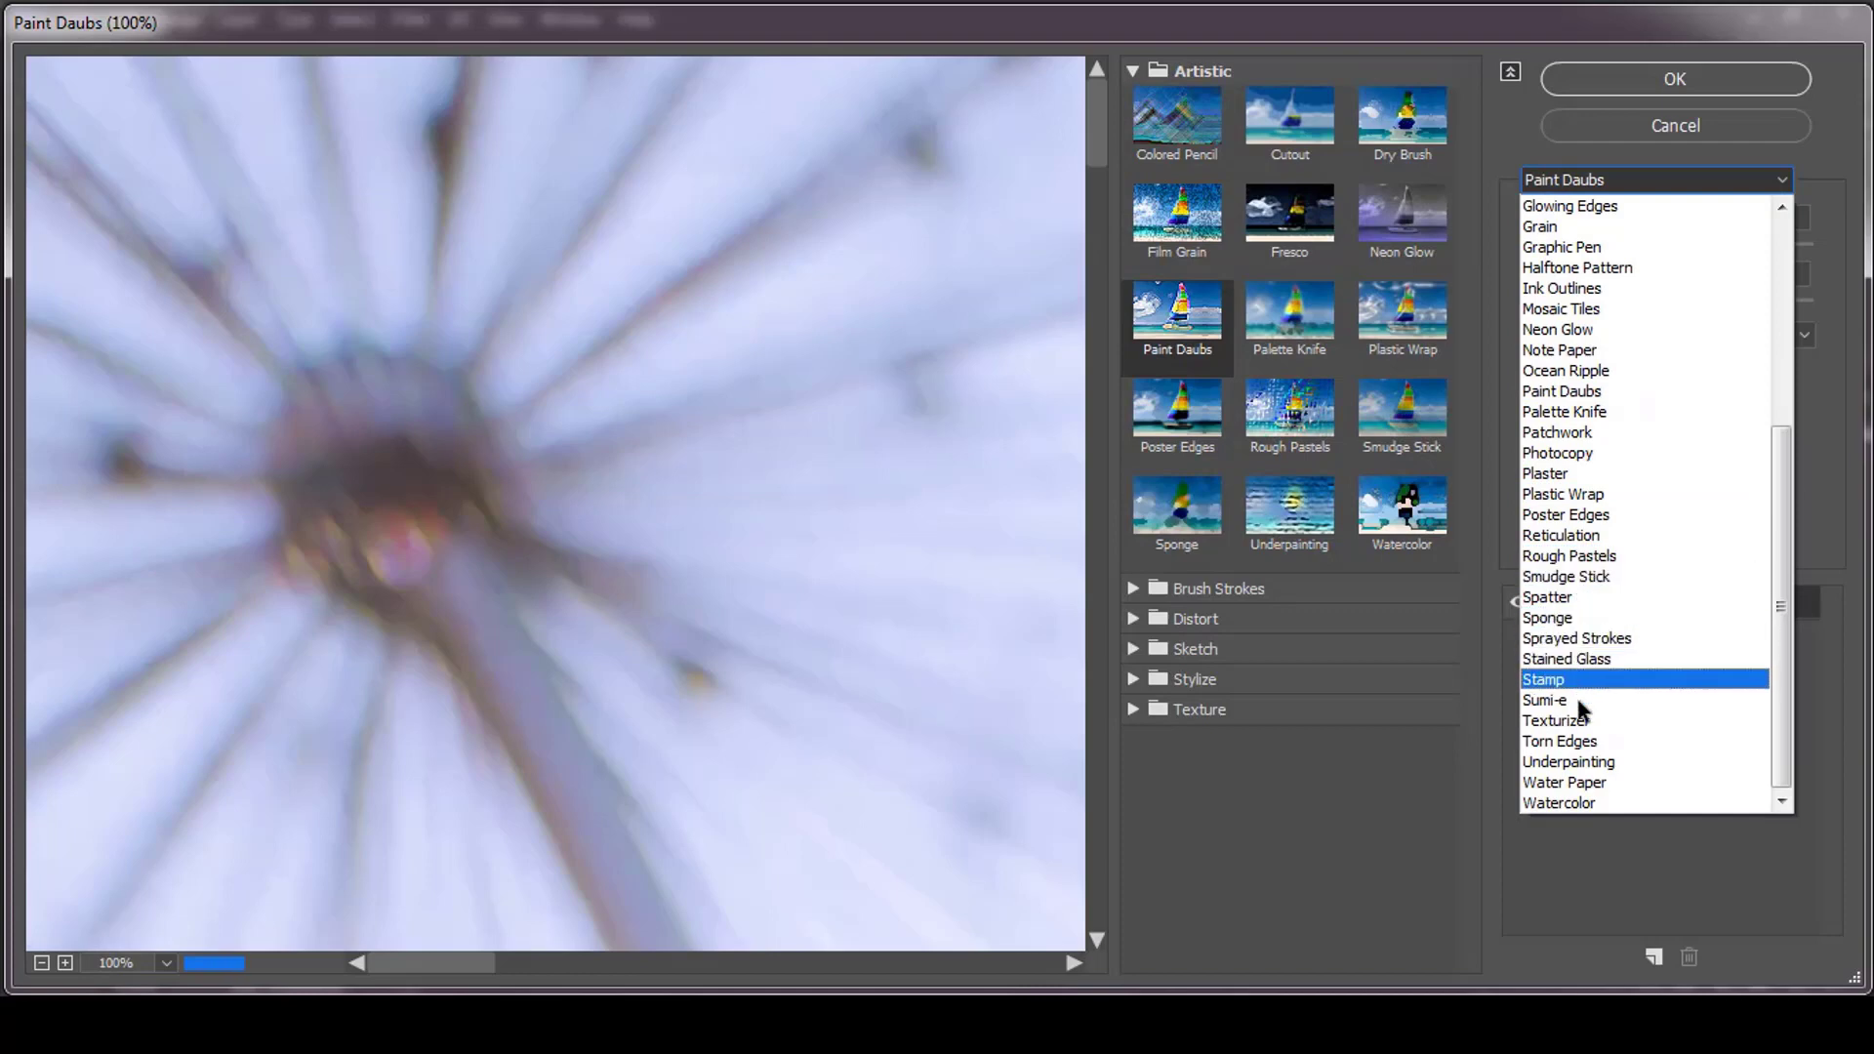
pyautogui.moveTo(1773, 486); pyautogui.dragTo(1772, 348)
pyautogui.click(1588, 368)
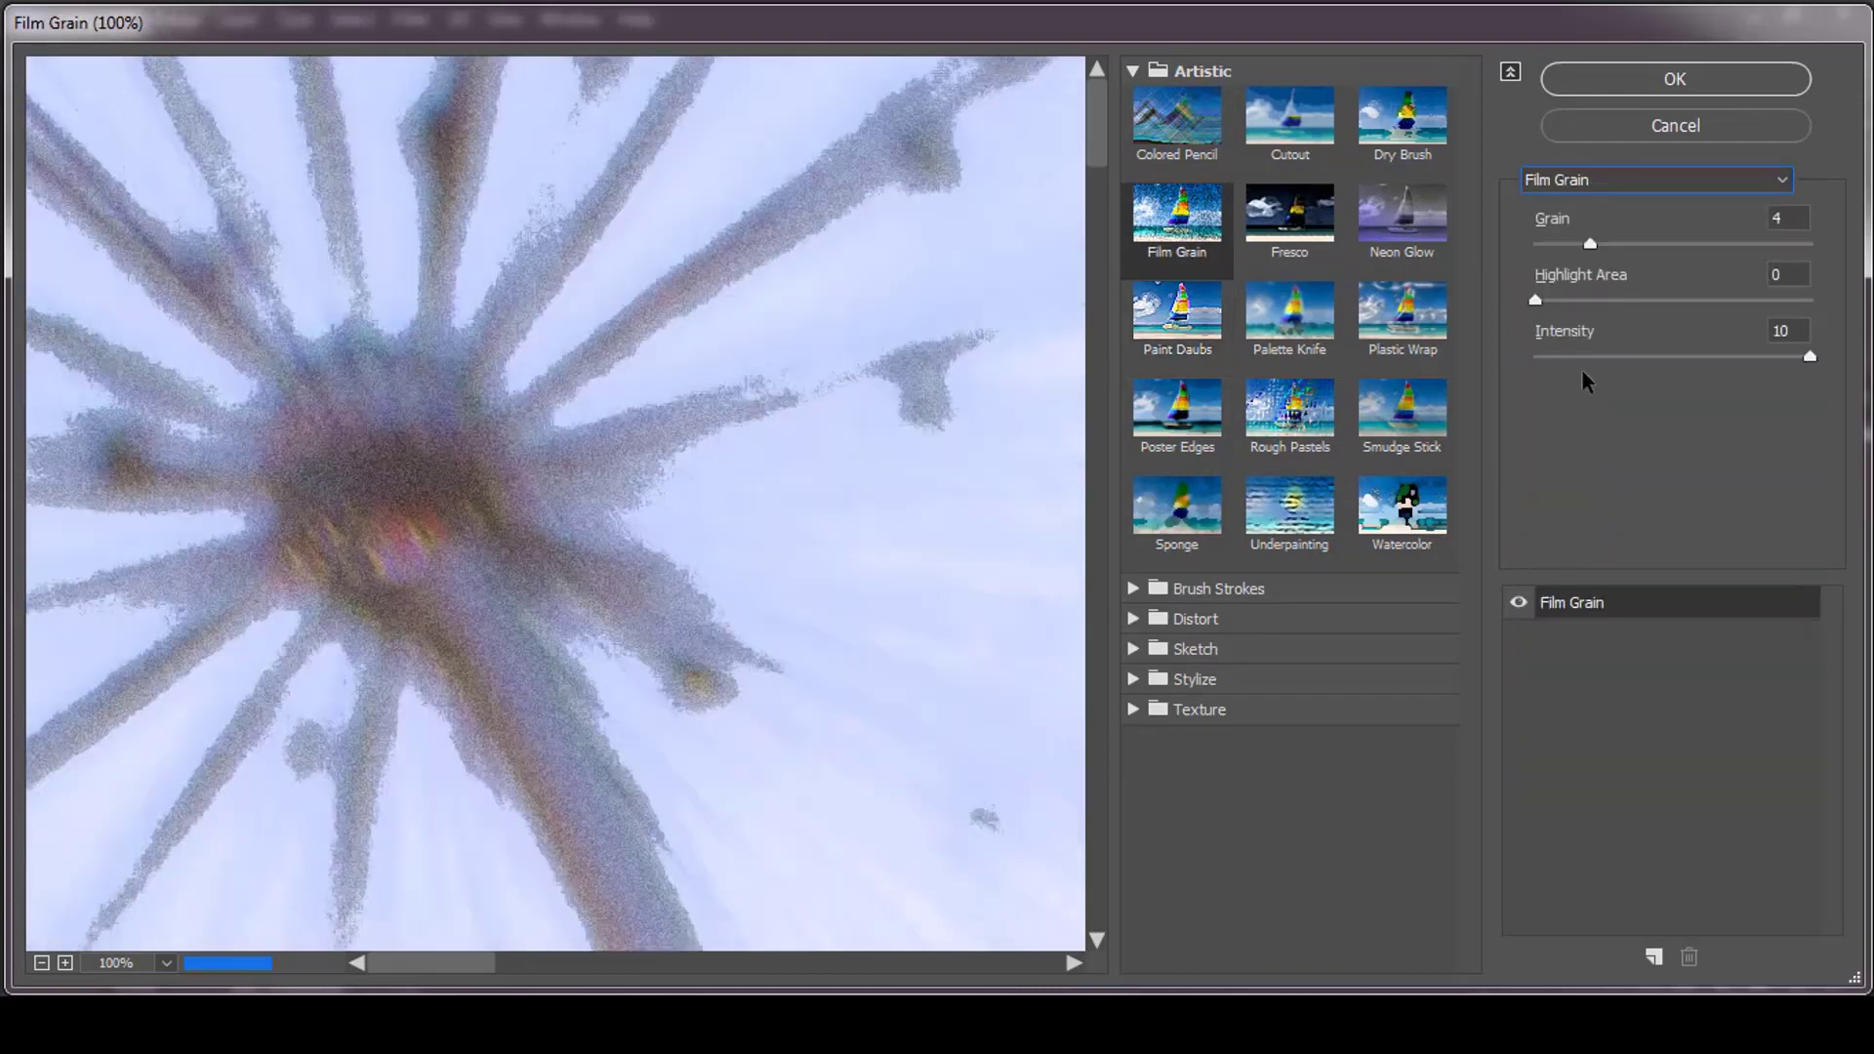
# - Examine the Film Grain preview on the whole photo and close up on the woman at 25%
pyautogui.moveTo(1592, 245)
pyautogui.mouseDown()
pyautogui.moveTo(1639, 248)
pyautogui.moveTo(1594, 258)
pyautogui.mouseUp()
pyautogui.click(41, 963)
pyautogui.click(41, 963)
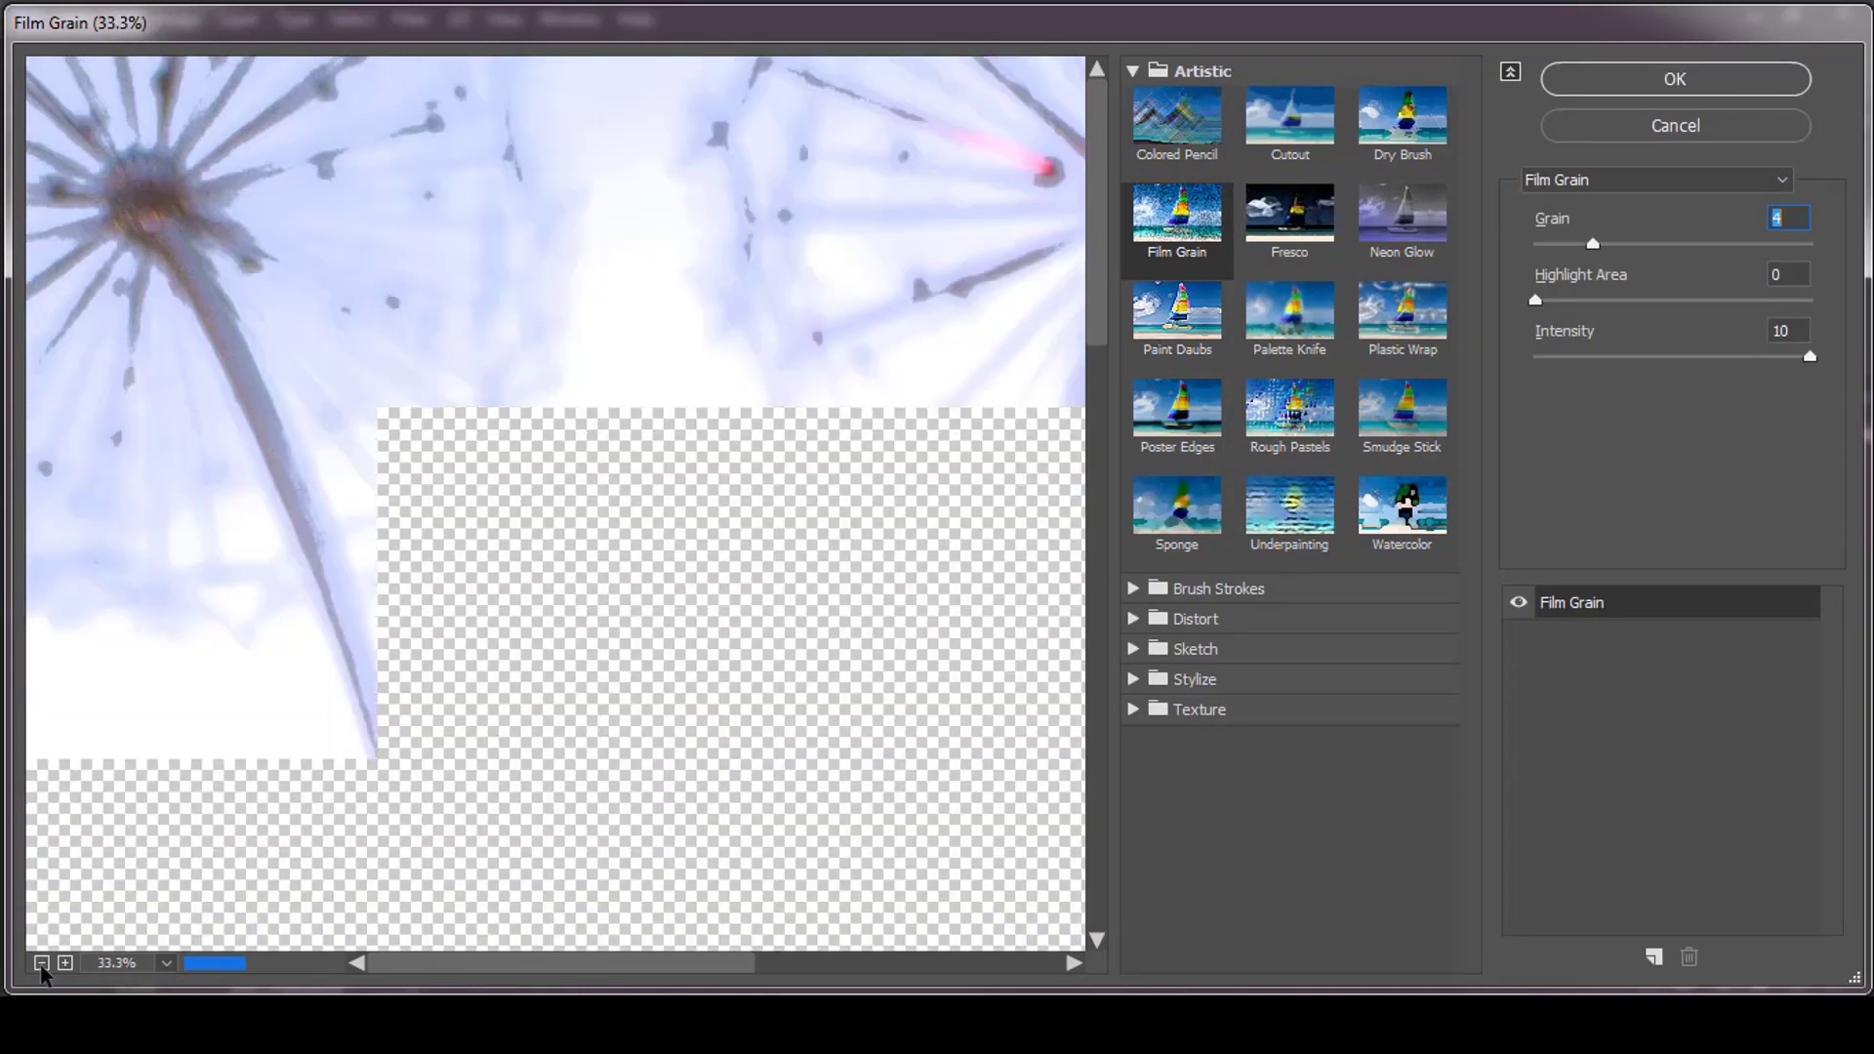
pyautogui.click(41, 963)
pyautogui.click(41, 964)
pyautogui.click(41, 963)
pyautogui.click(41, 964)
pyautogui.click(41, 963)
pyautogui.click(41, 964)
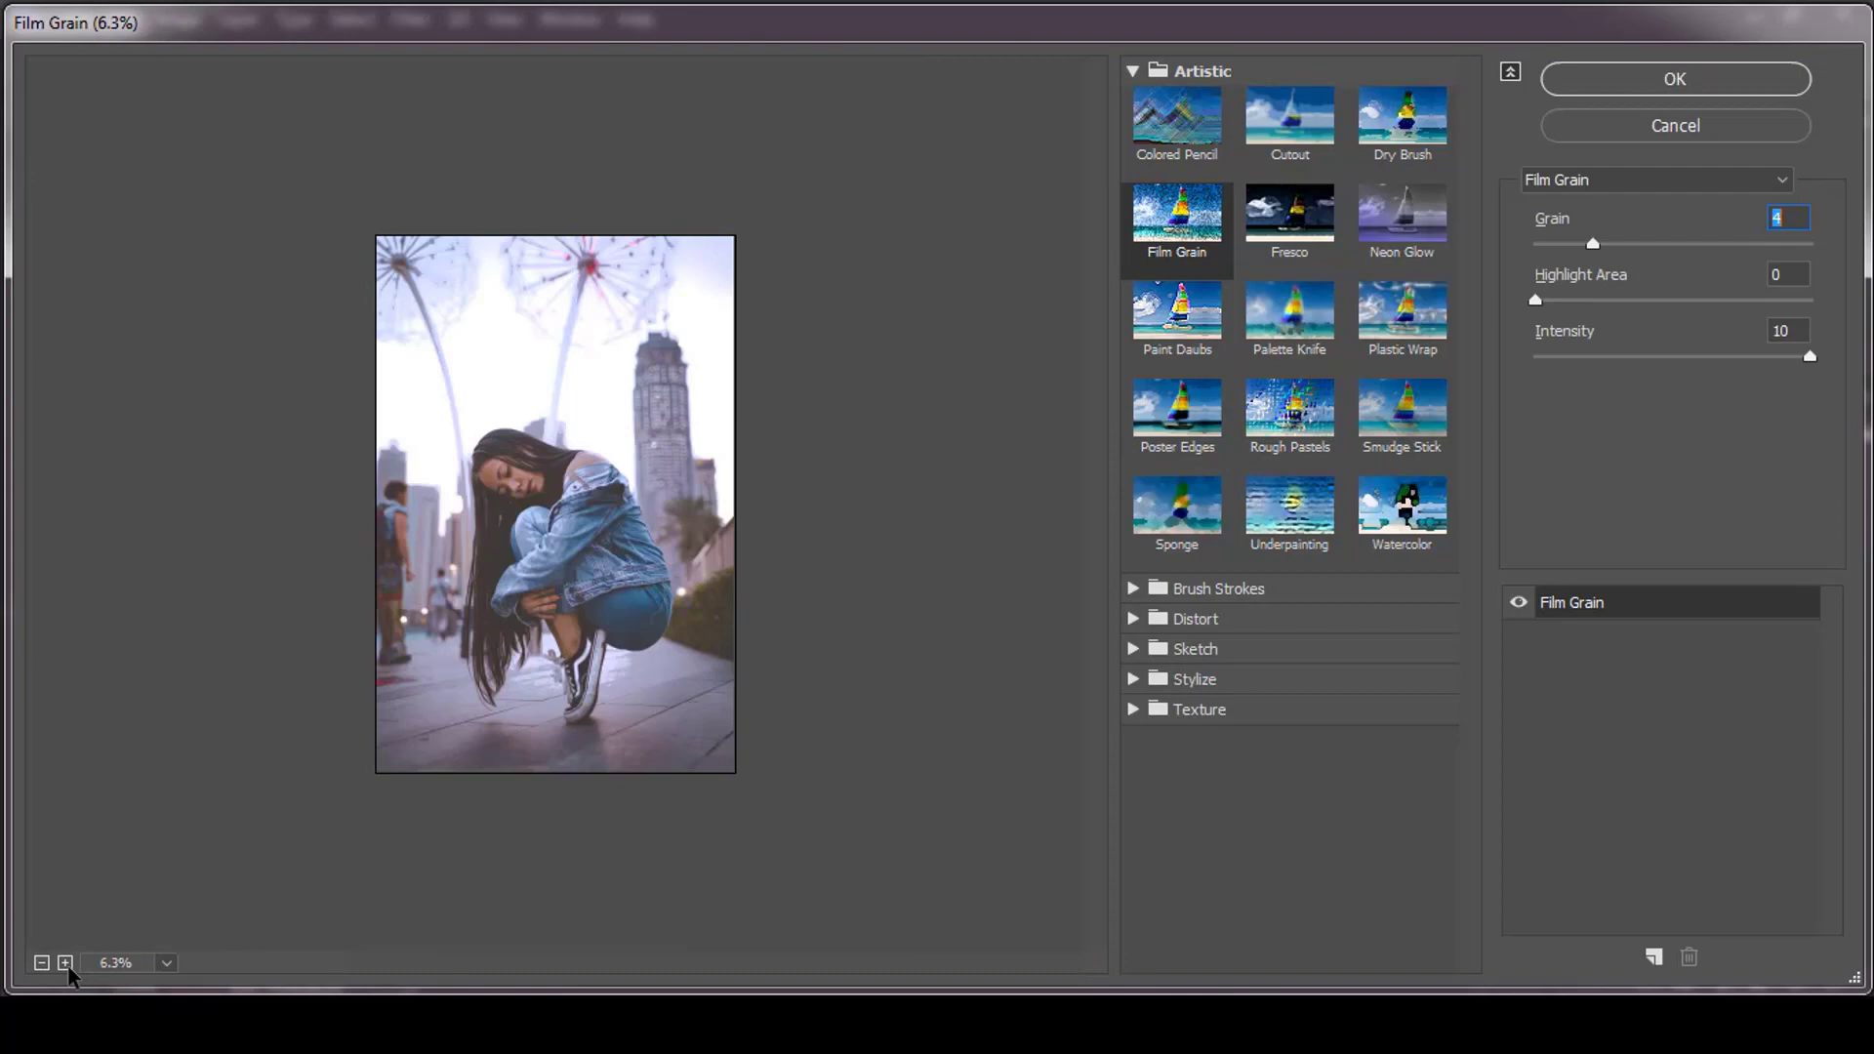
pyautogui.click(66, 963)
pyautogui.click(66, 964)
pyautogui.click(65, 964)
pyautogui.click(65, 963)
# - Try stronger Film Grain values, settle on Grain 4 and Highlight Area 0, and apply the filter
pyautogui.moveTo(1593, 244); pyautogui.dragTo(1718, 250)
pyautogui.moveTo(1535, 301)
pyautogui.mouseDown()
pyautogui.moveTo(1685, 303)
pyautogui.moveTo(1552, 318)
pyautogui.mouseUp()
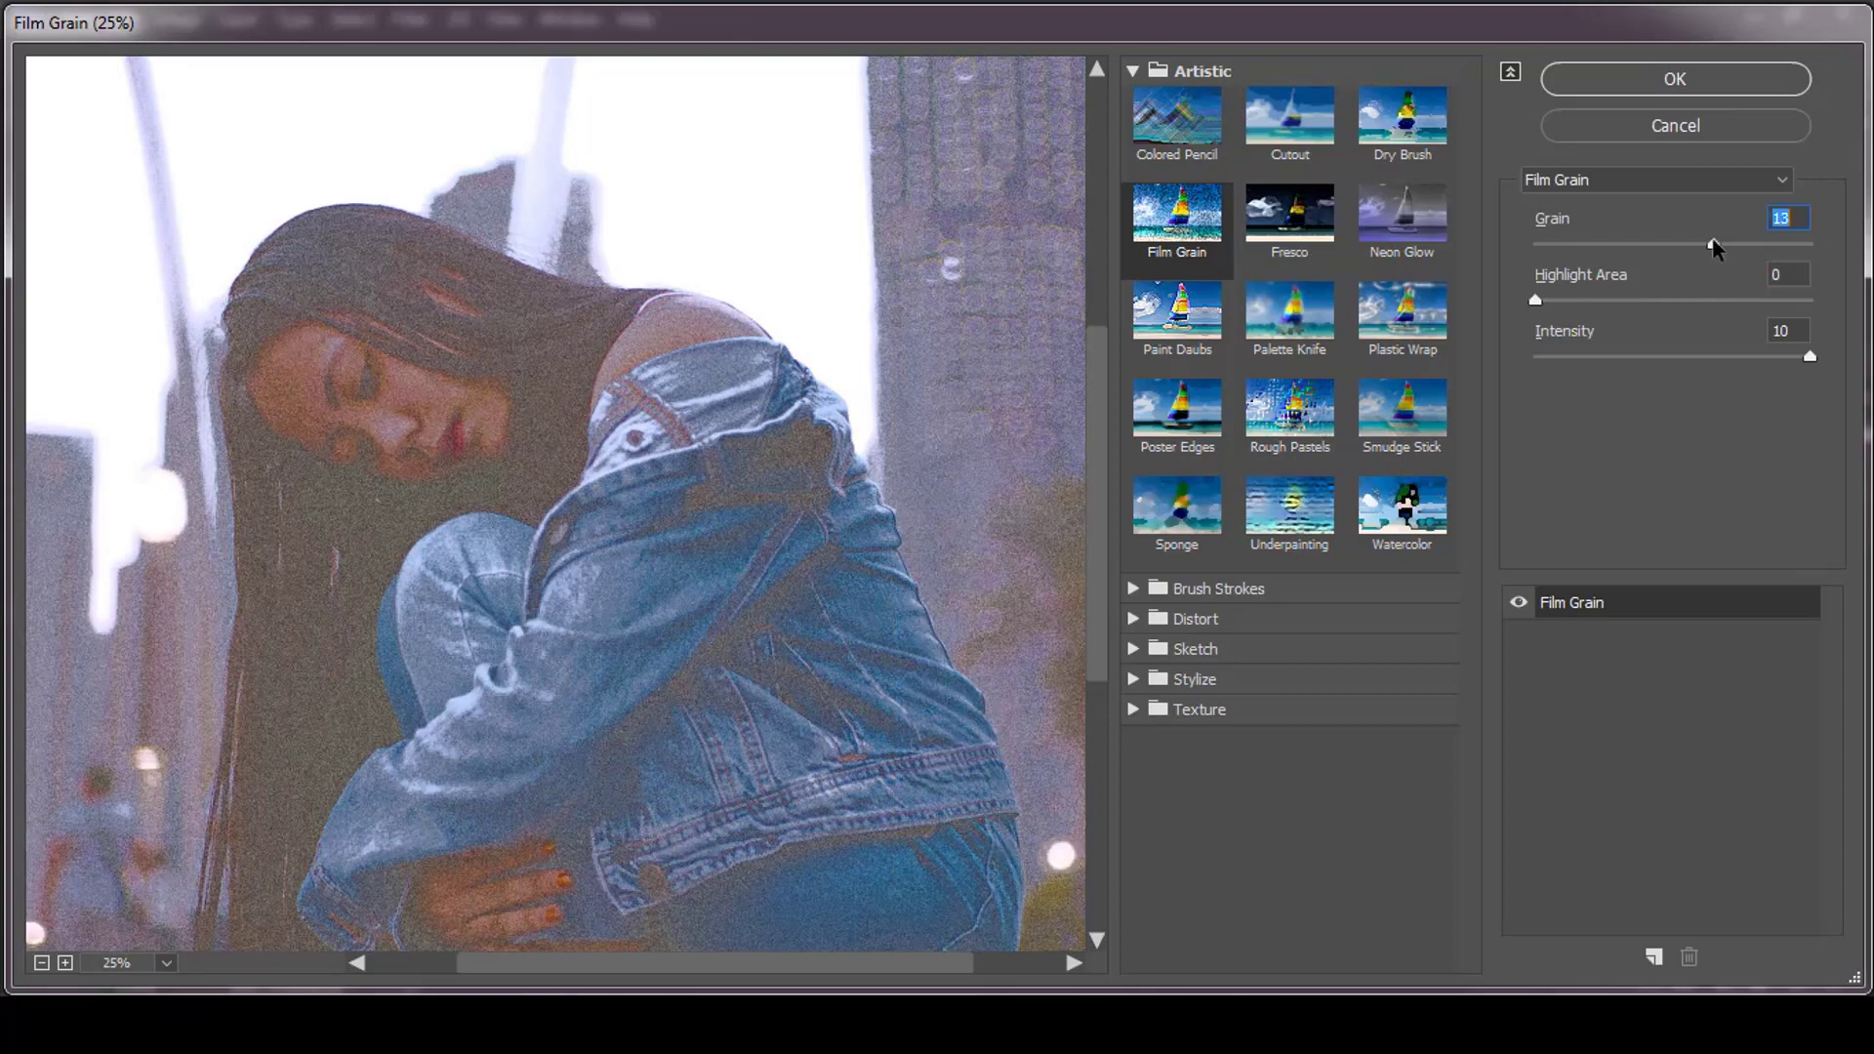
pyautogui.moveTo(1714, 249); pyautogui.dragTo(1585, 252)
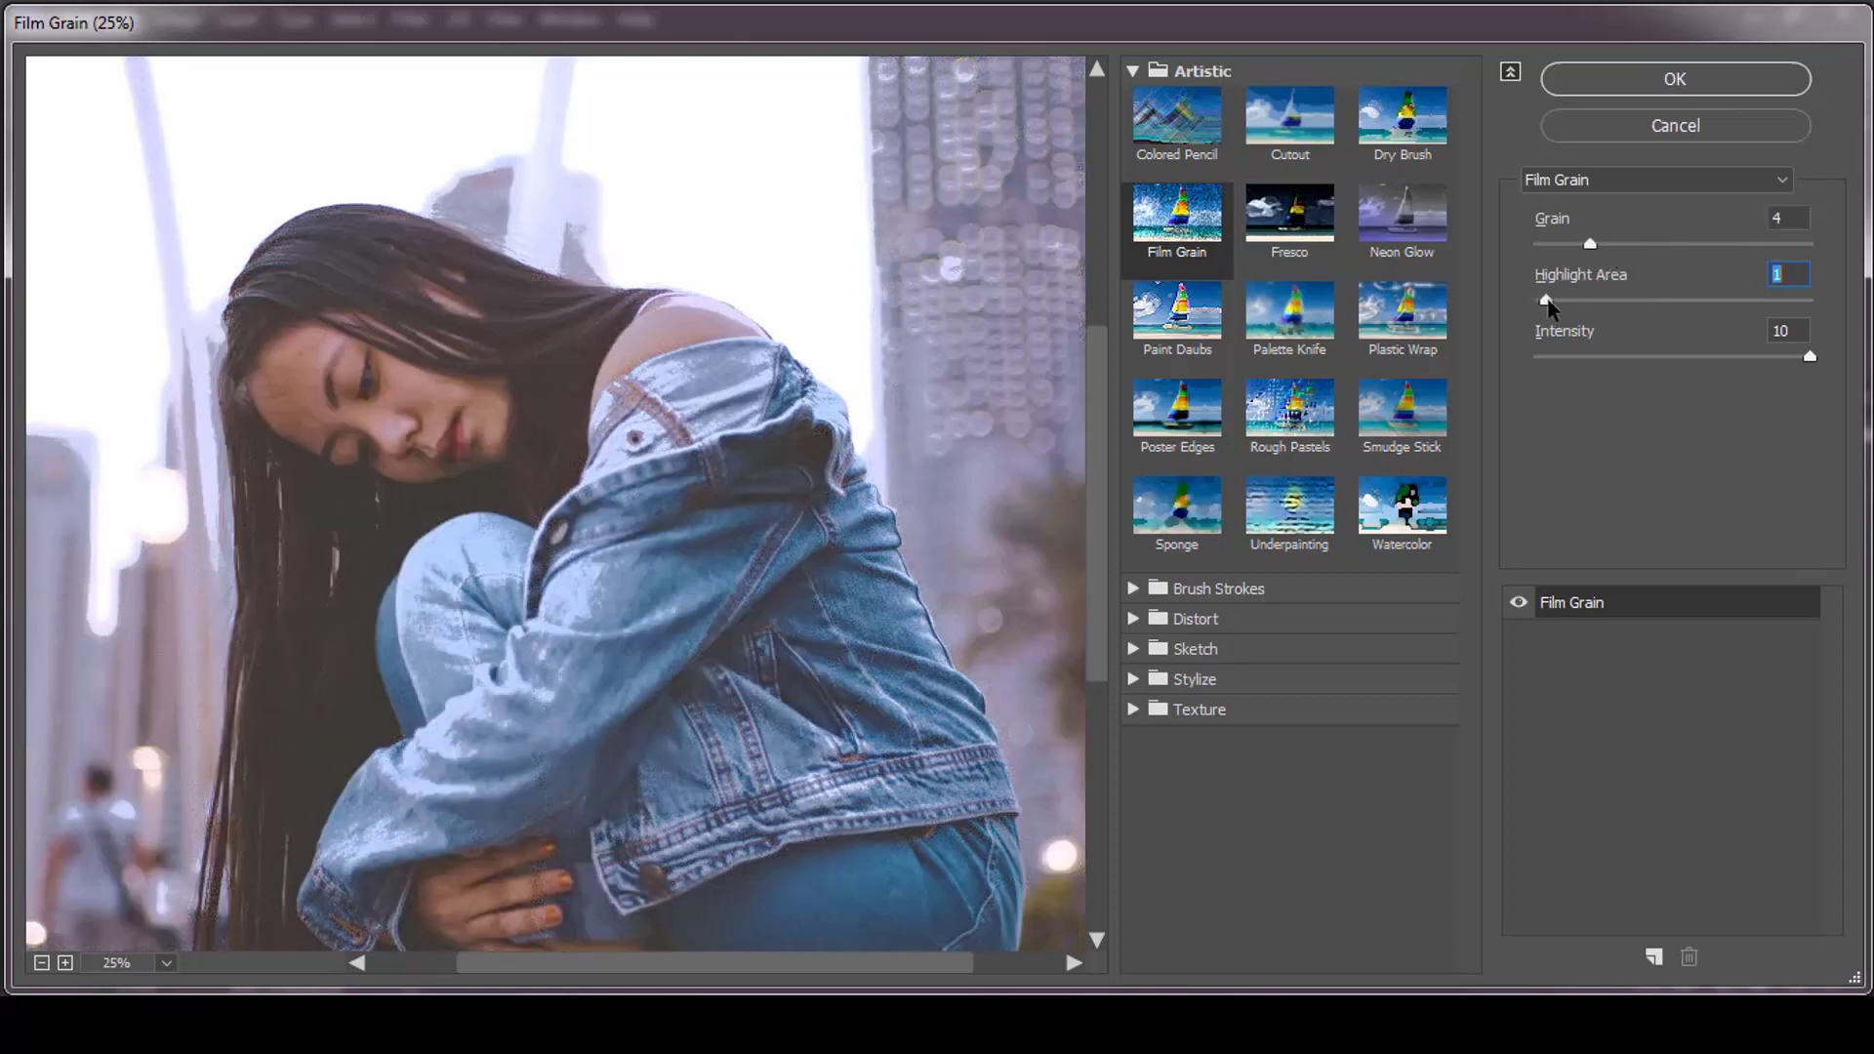
pyautogui.moveTo(1589, 244)
pyautogui.mouseDown()
pyautogui.moveTo(1569, 244)
pyautogui.moveTo(1623, 244)
pyautogui.mouseUp()
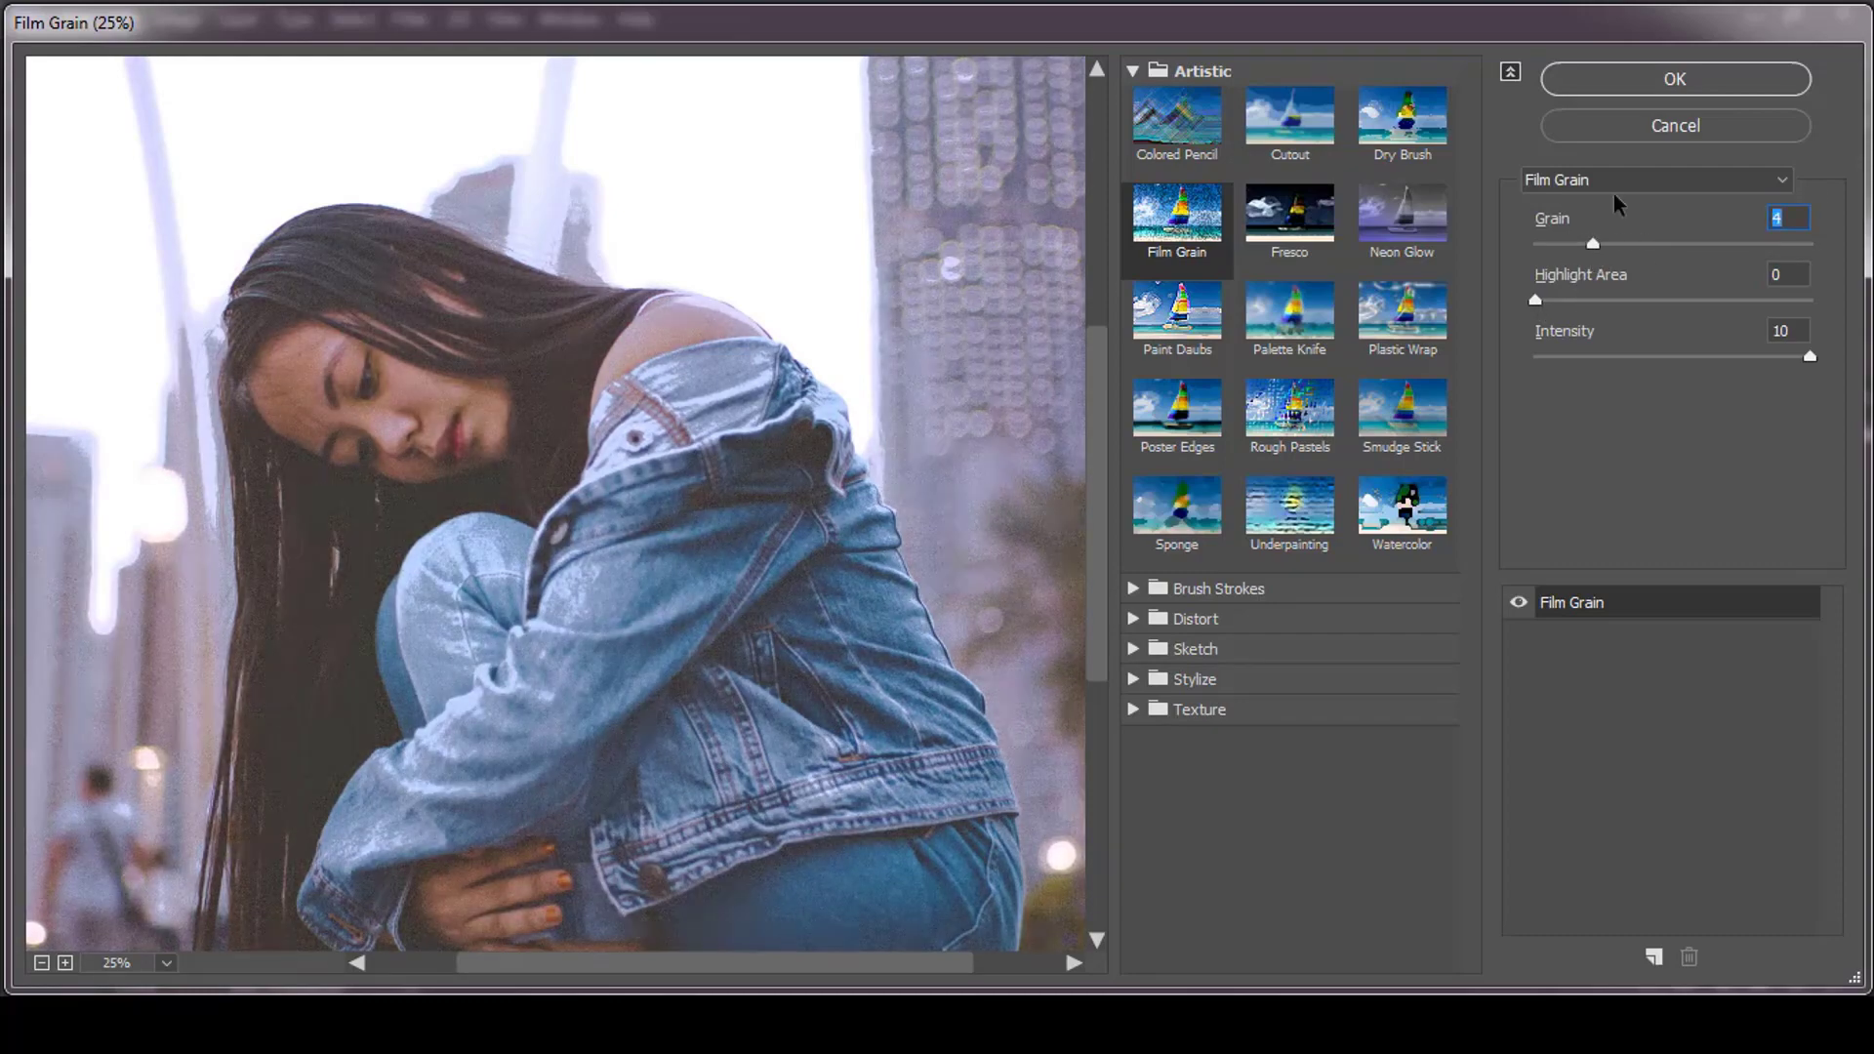
pyautogui.click(1675, 78)
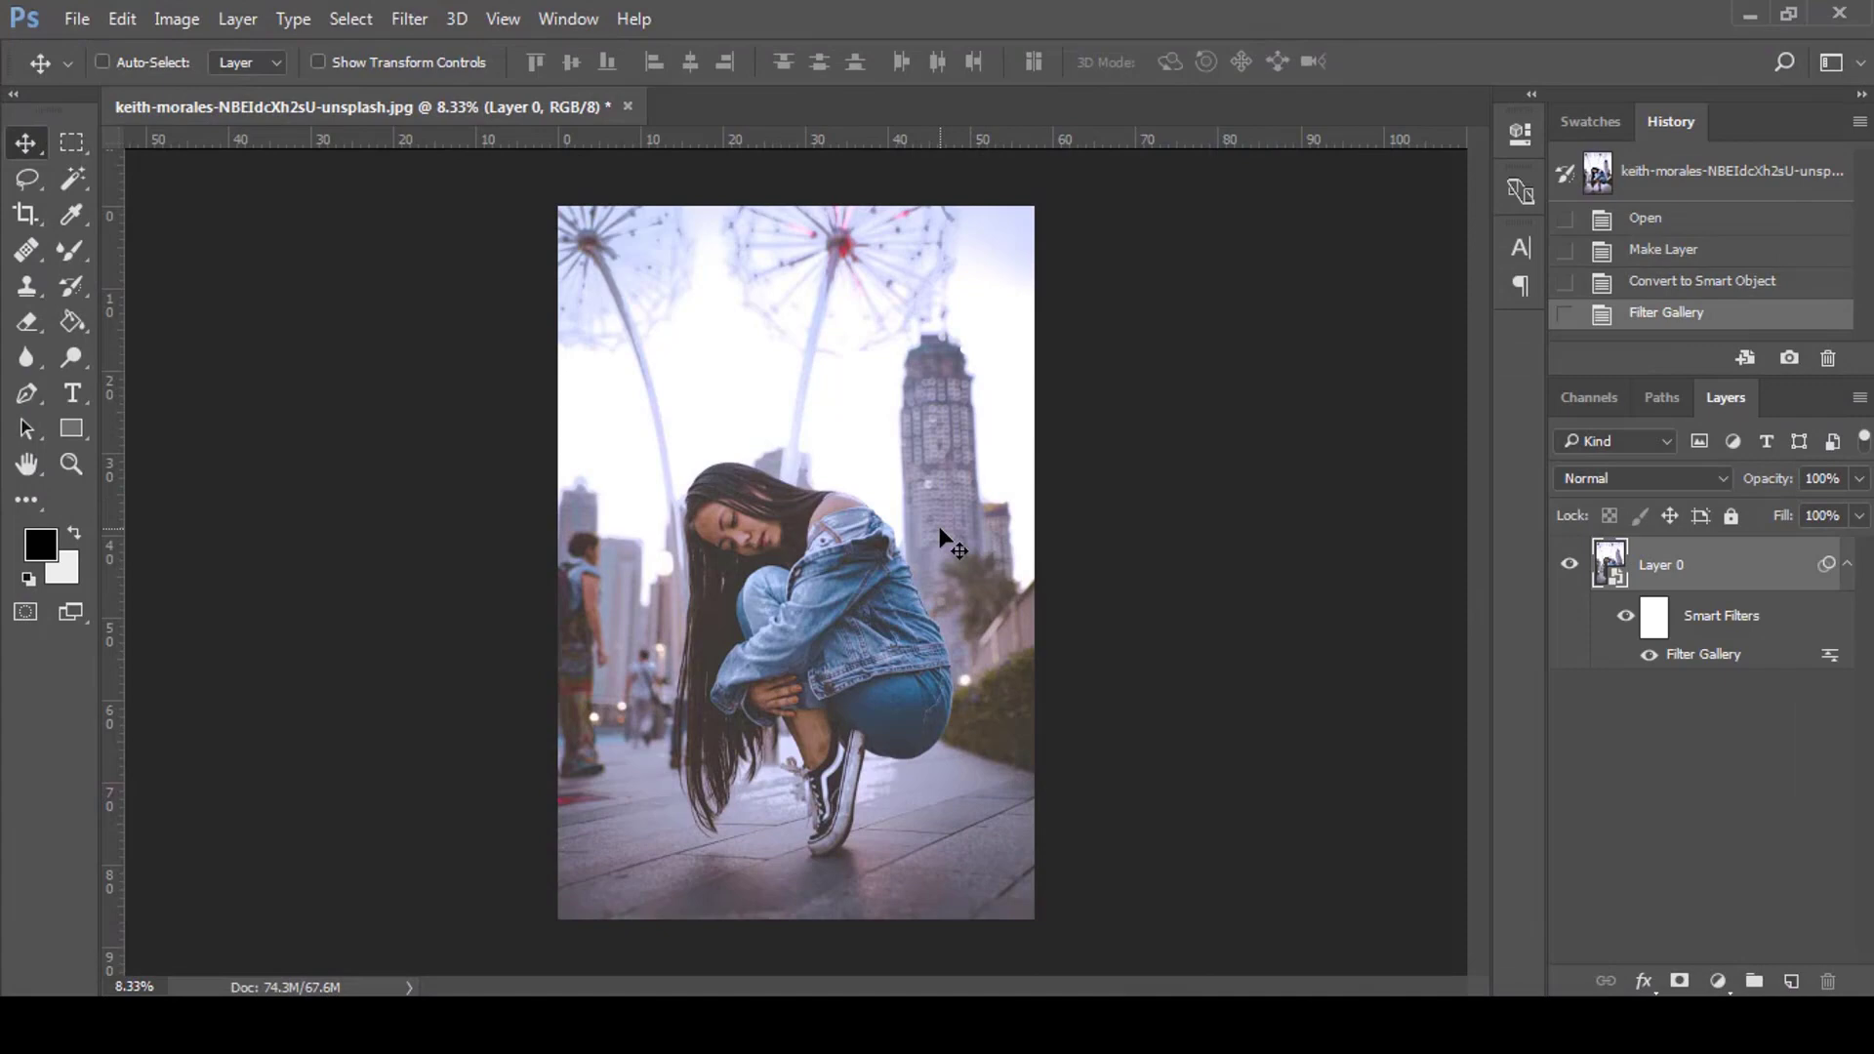
pyautogui.hotkey('ctrl', '+')
pyautogui.hotkey('ctrl', '+')
pyautogui.hotkey('ctrl', '+')
pyautogui.hotkey('ctrl', '+')
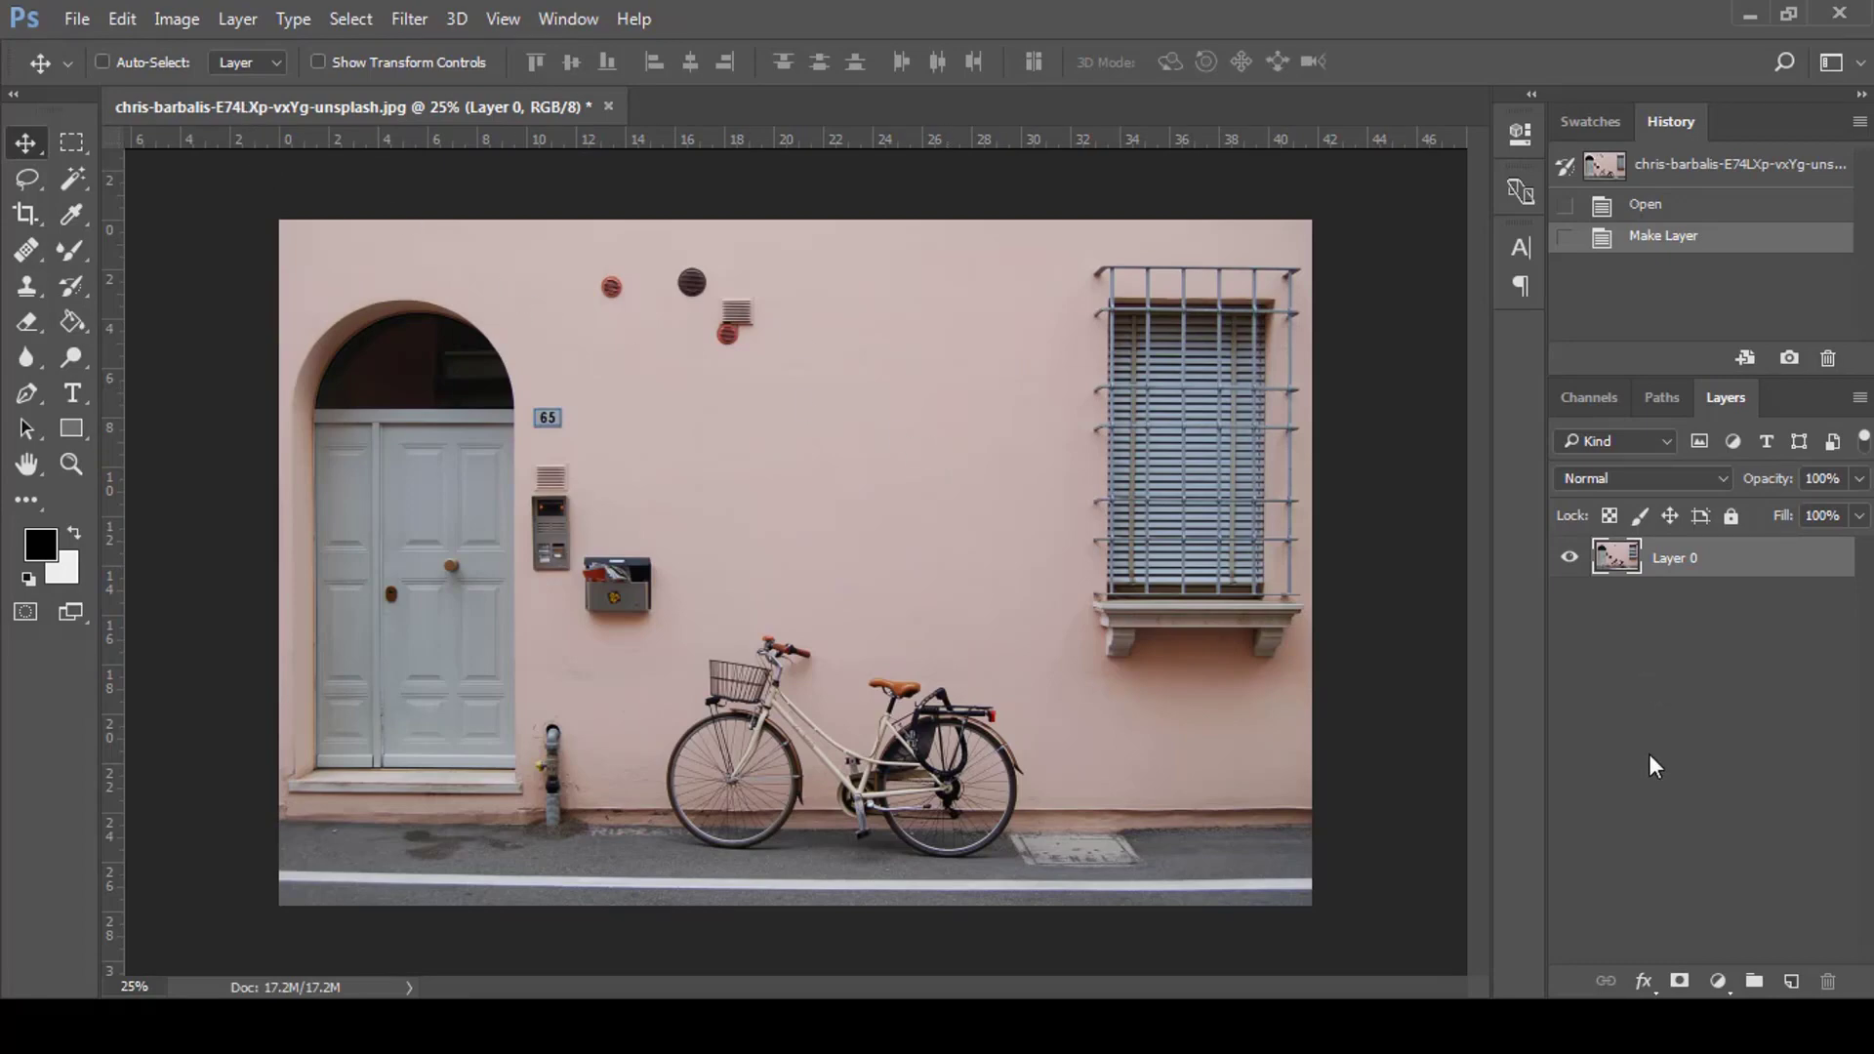
# - Add a new layer above the bicycle photo, fill it with 50% Gray and set its blend mode to Overlay
pyautogui.click(1791, 981)
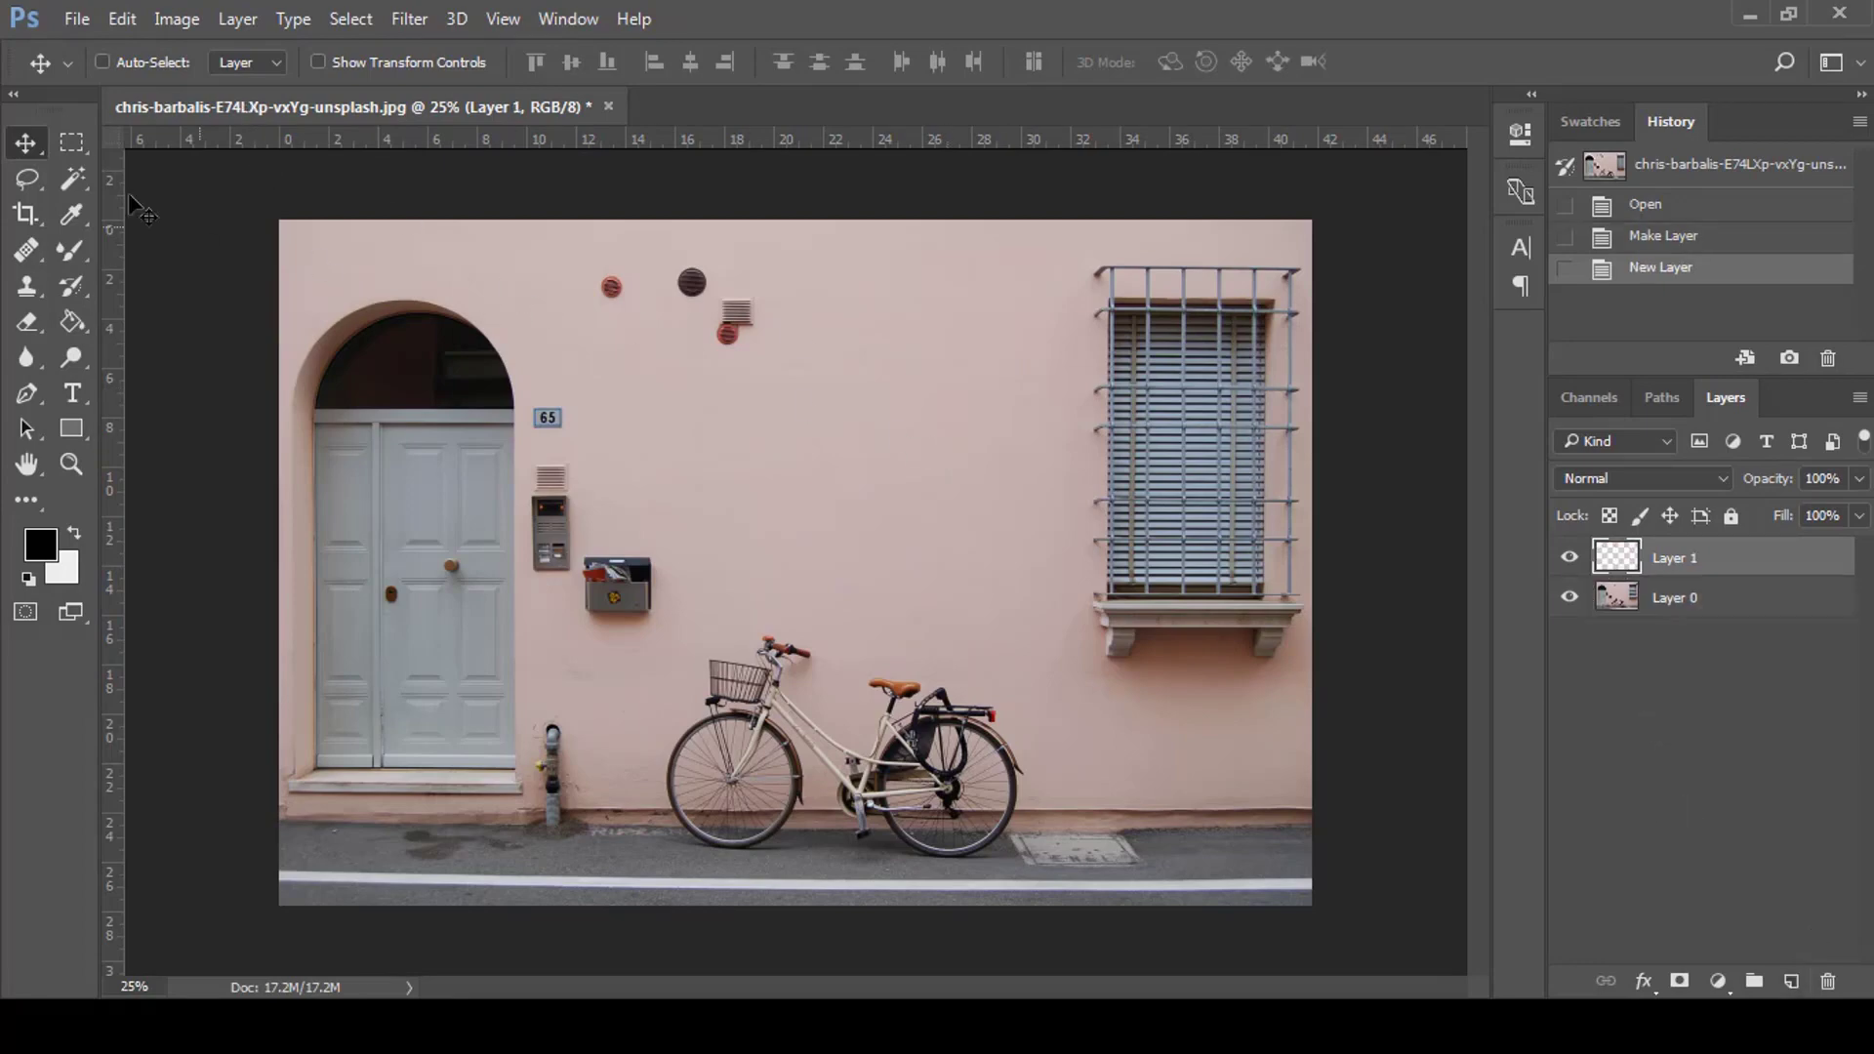
pyautogui.click(122, 20)
pyautogui.click(957, 276)
pyautogui.click(965, 482)
pyautogui.click(1089, 281)
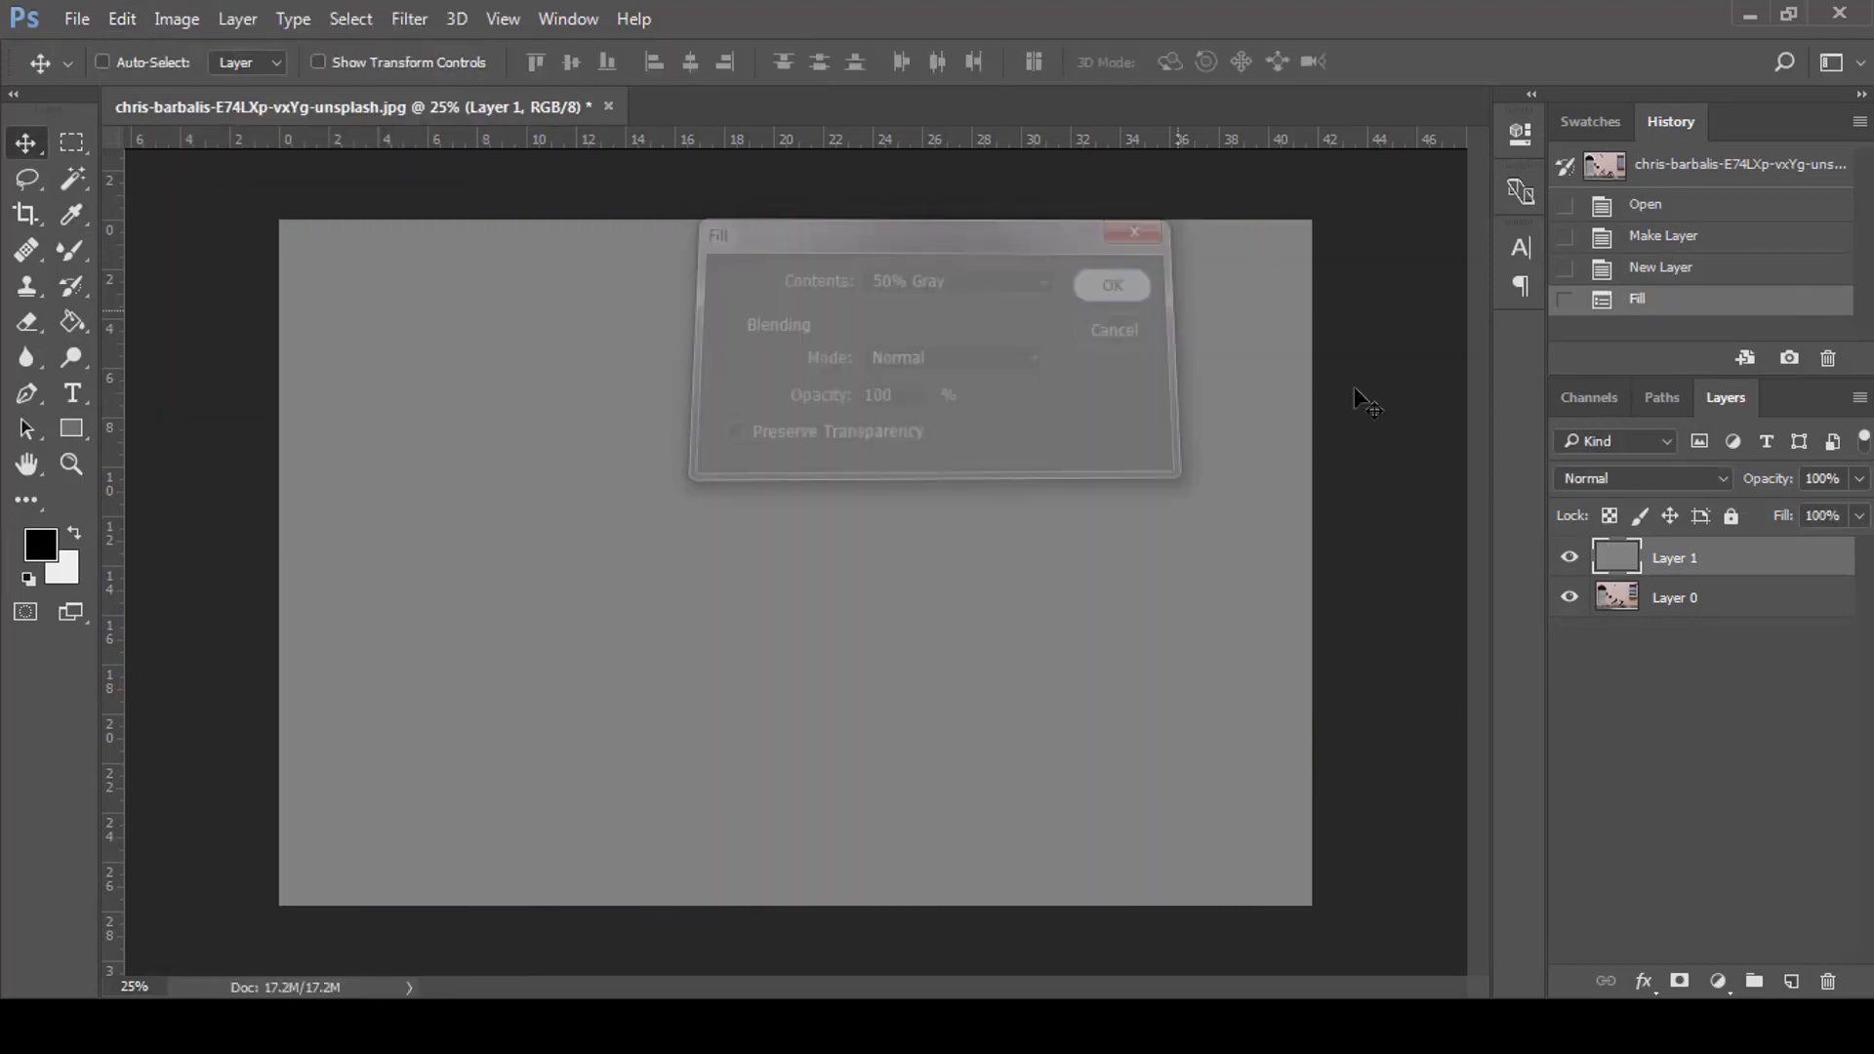
pyautogui.click(1597, 475)
pyautogui.click(1595, 752)
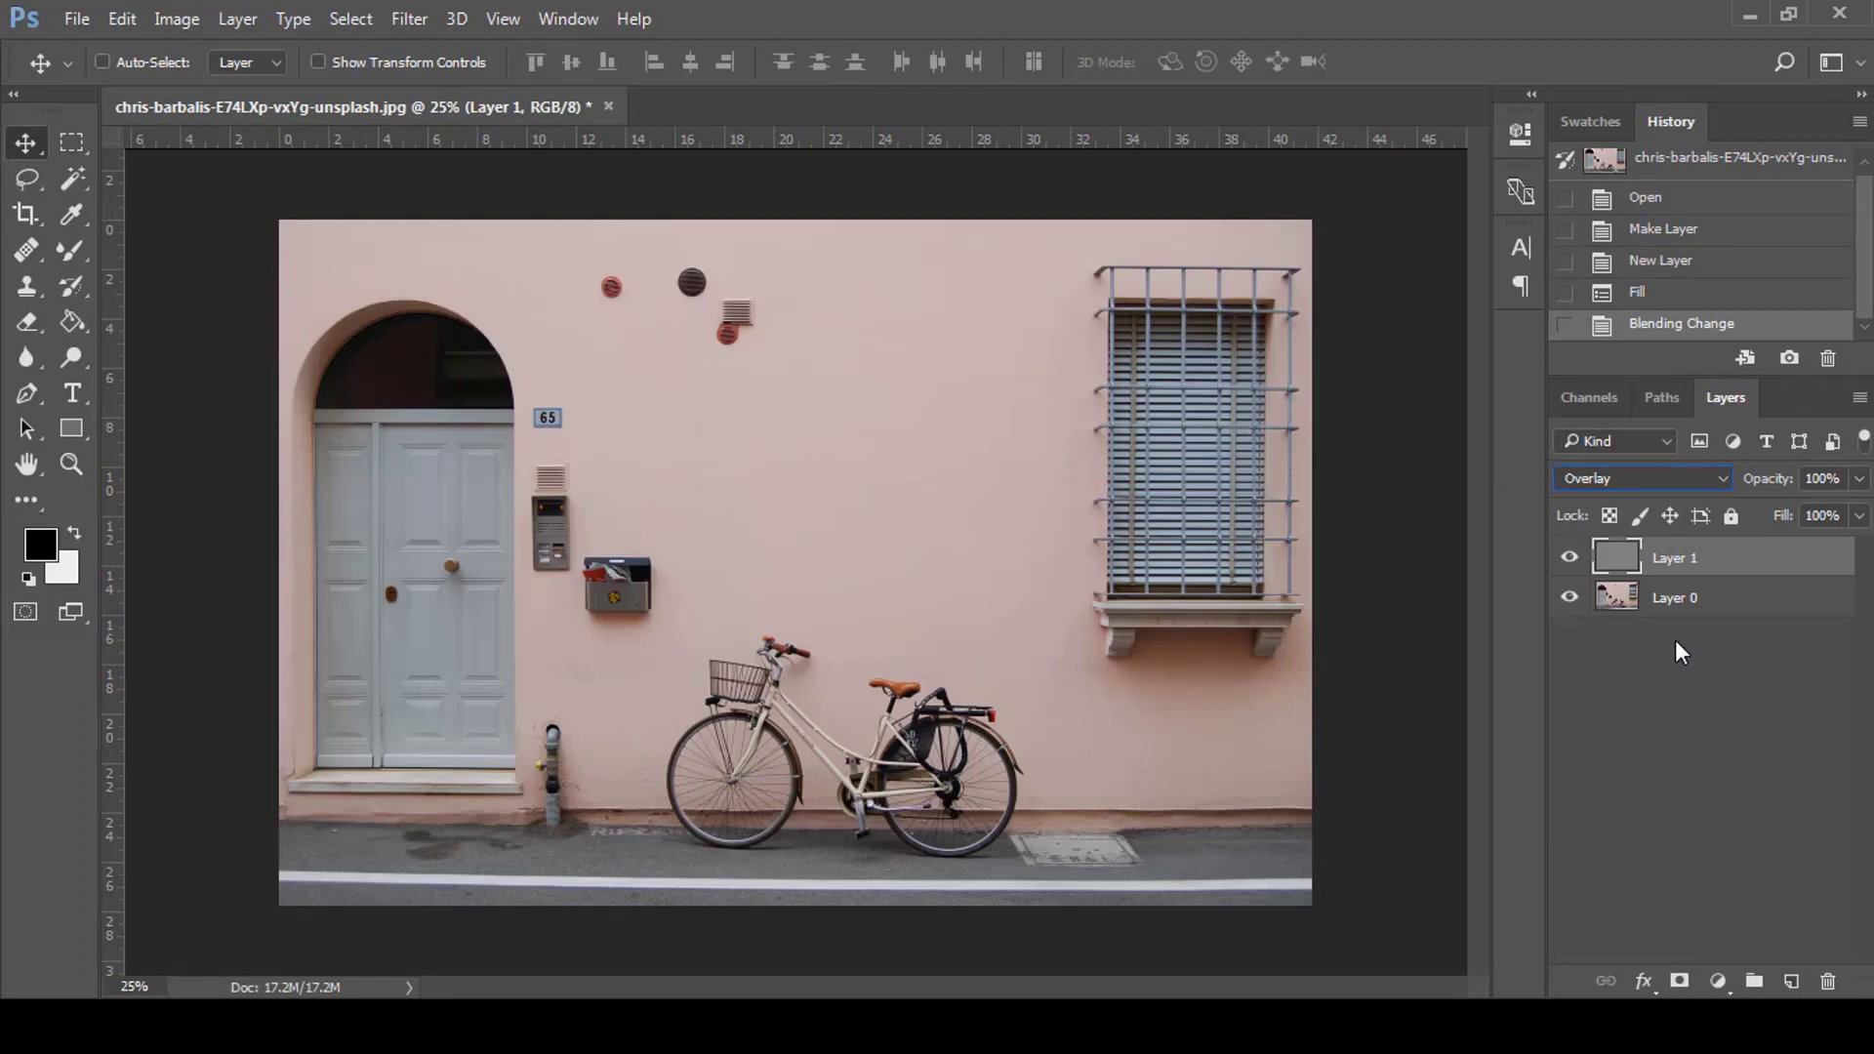
# - Convert the gray overlay layer to a smart object and open the Field Blur filter for it
pyautogui.rightClick(1796, 568)
pyautogui.click(1317, 478)
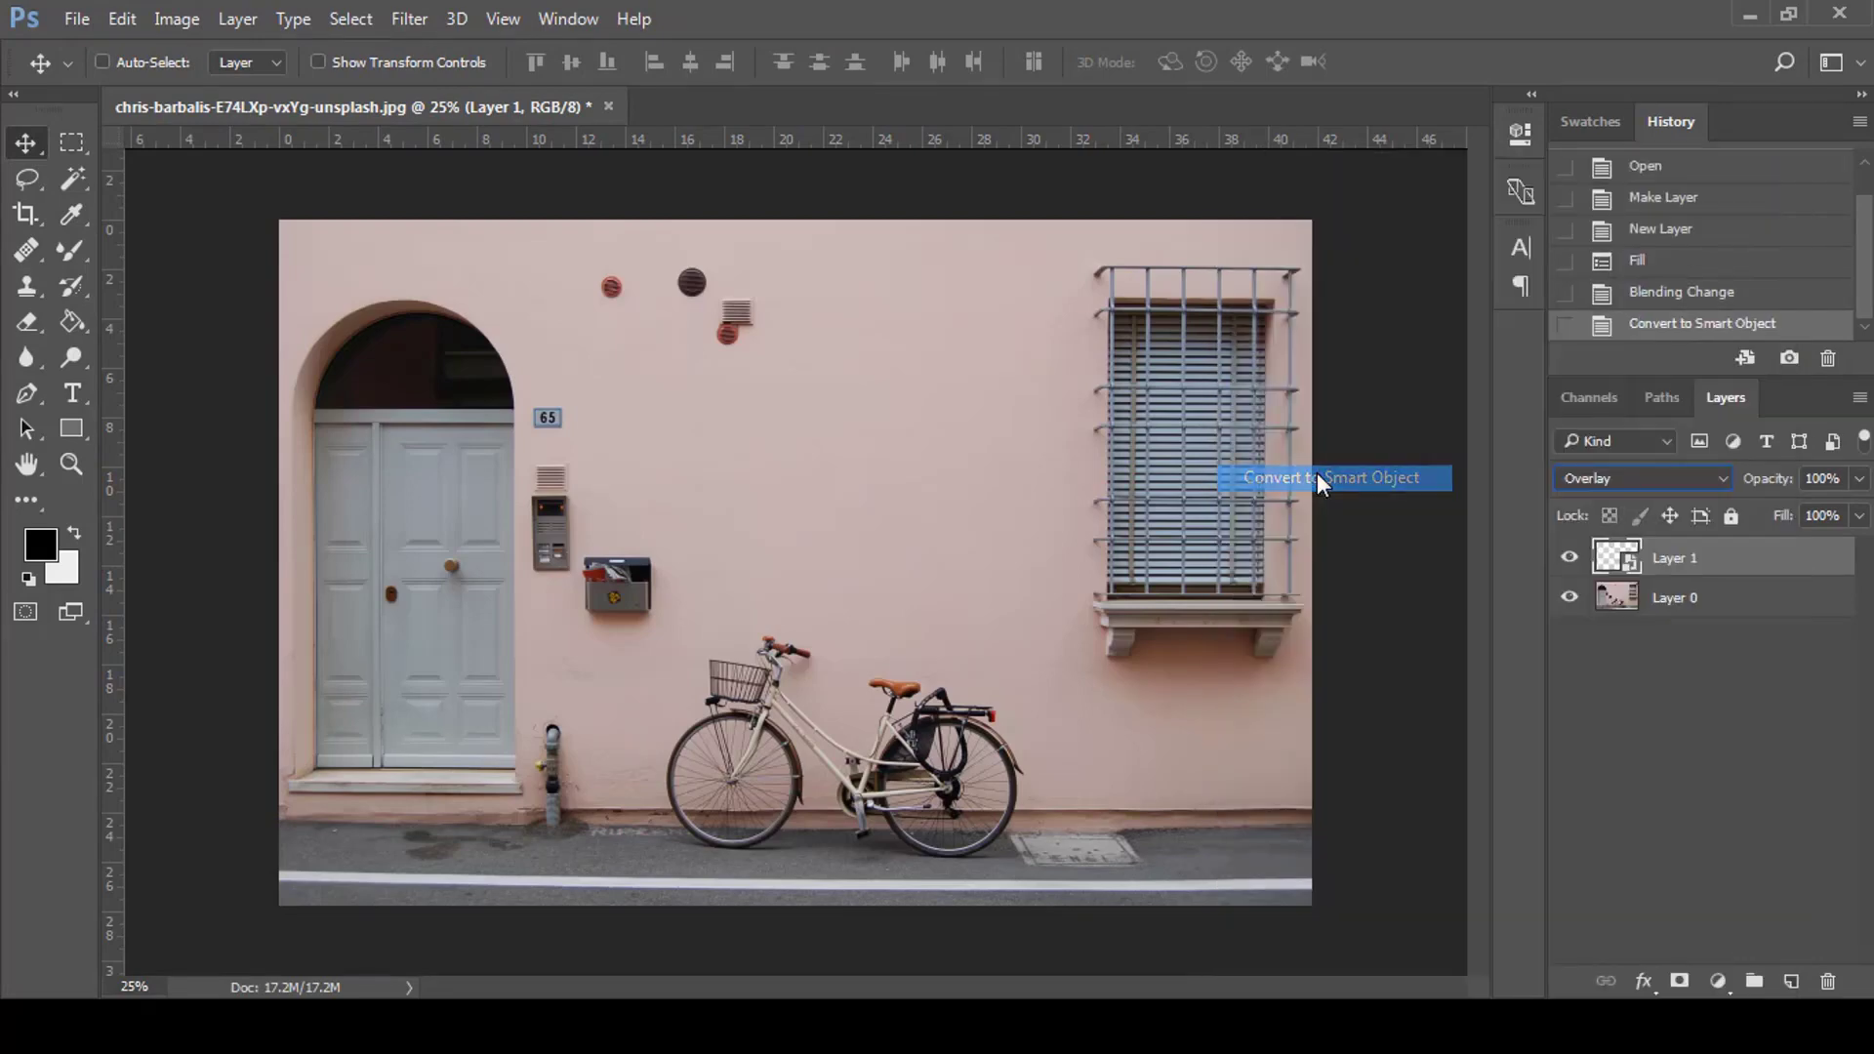
pyautogui.click(408, 18)
pyautogui.moveTo(615, 323)
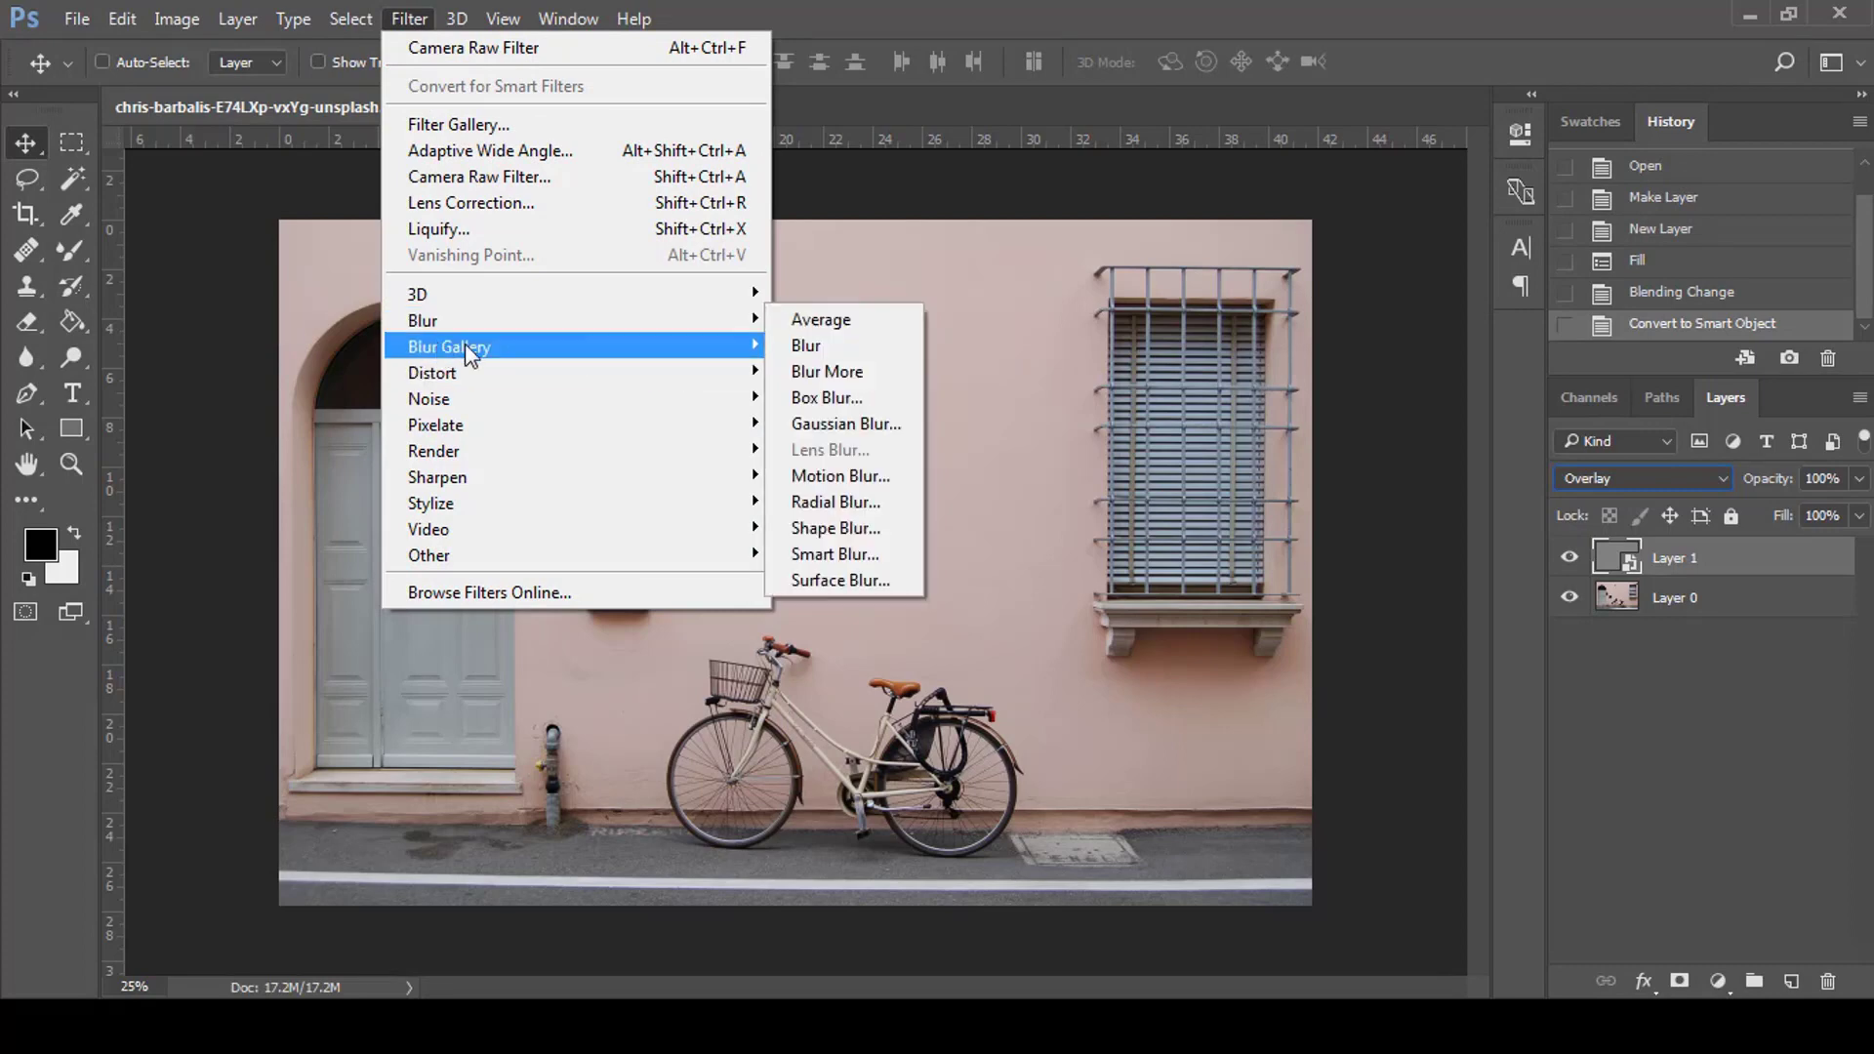
pyautogui.click(830, 345)
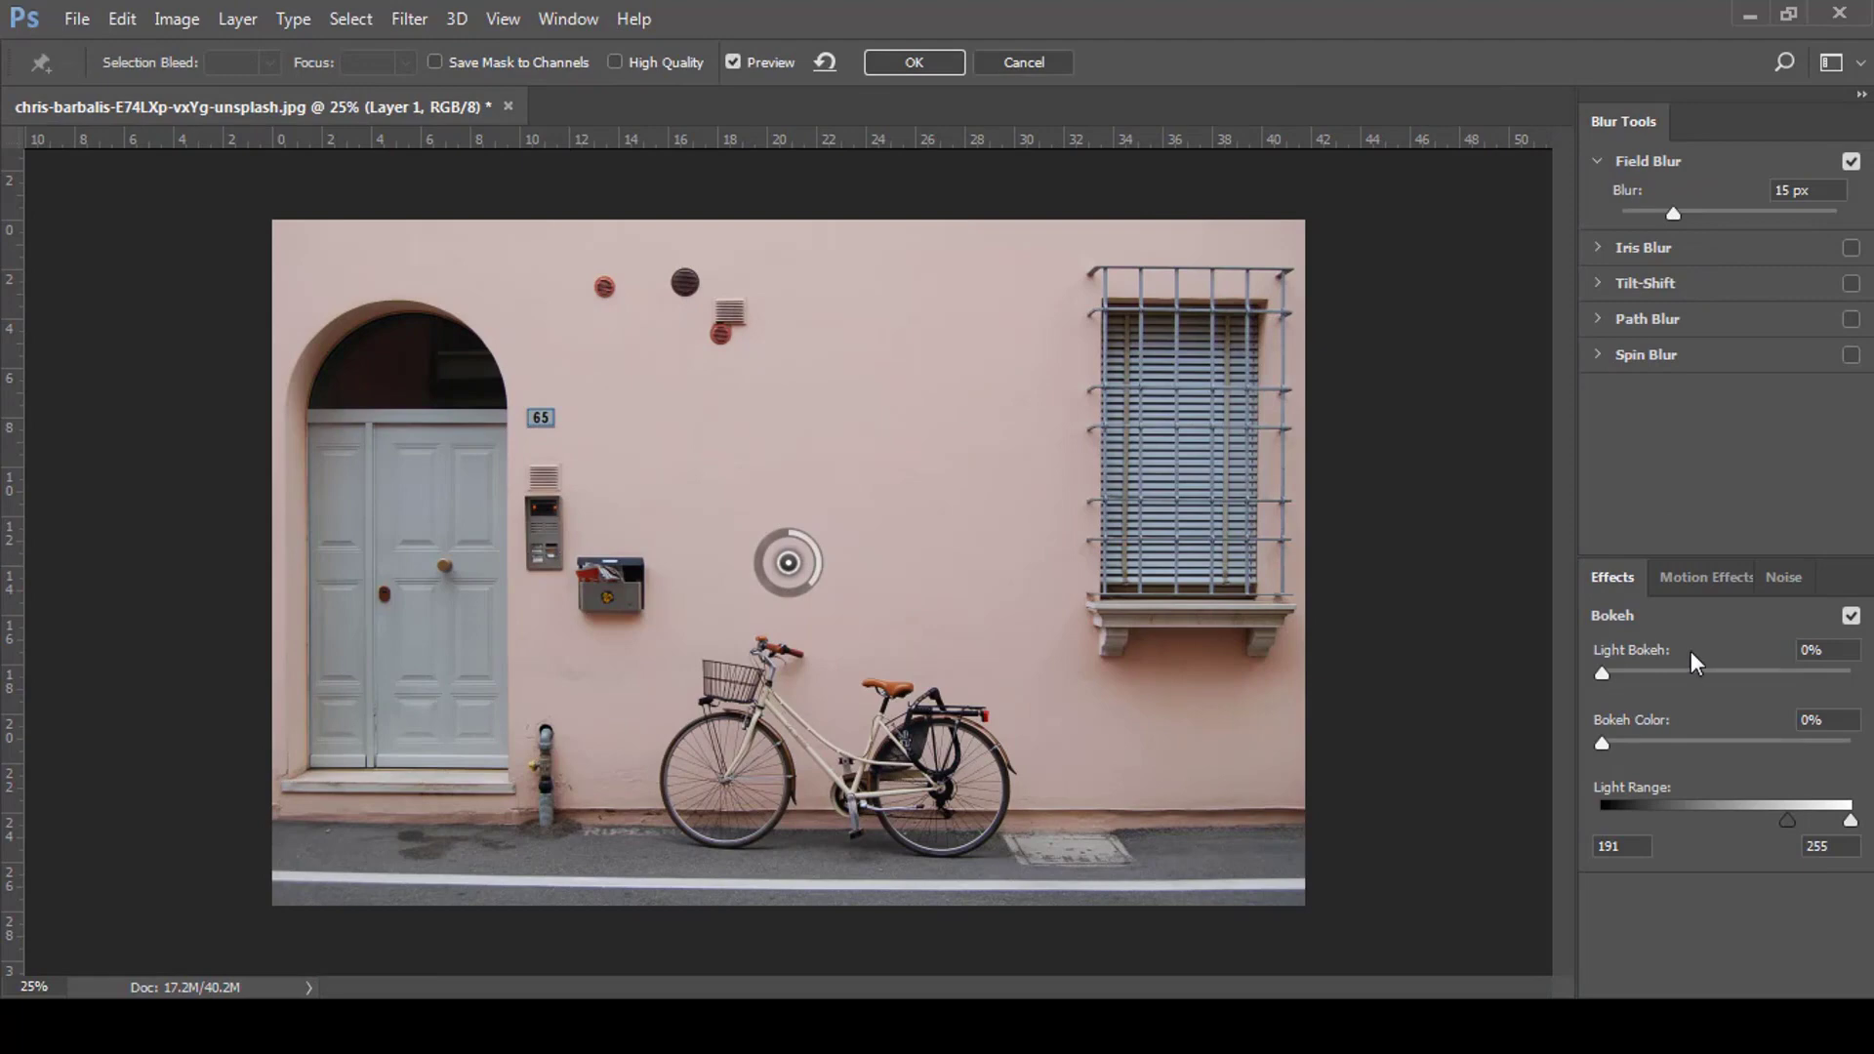
# - Add Grain noise to the gray layer through Field Blur, increase its amount, and apply the filter
pyautogui.click(1777, 574)
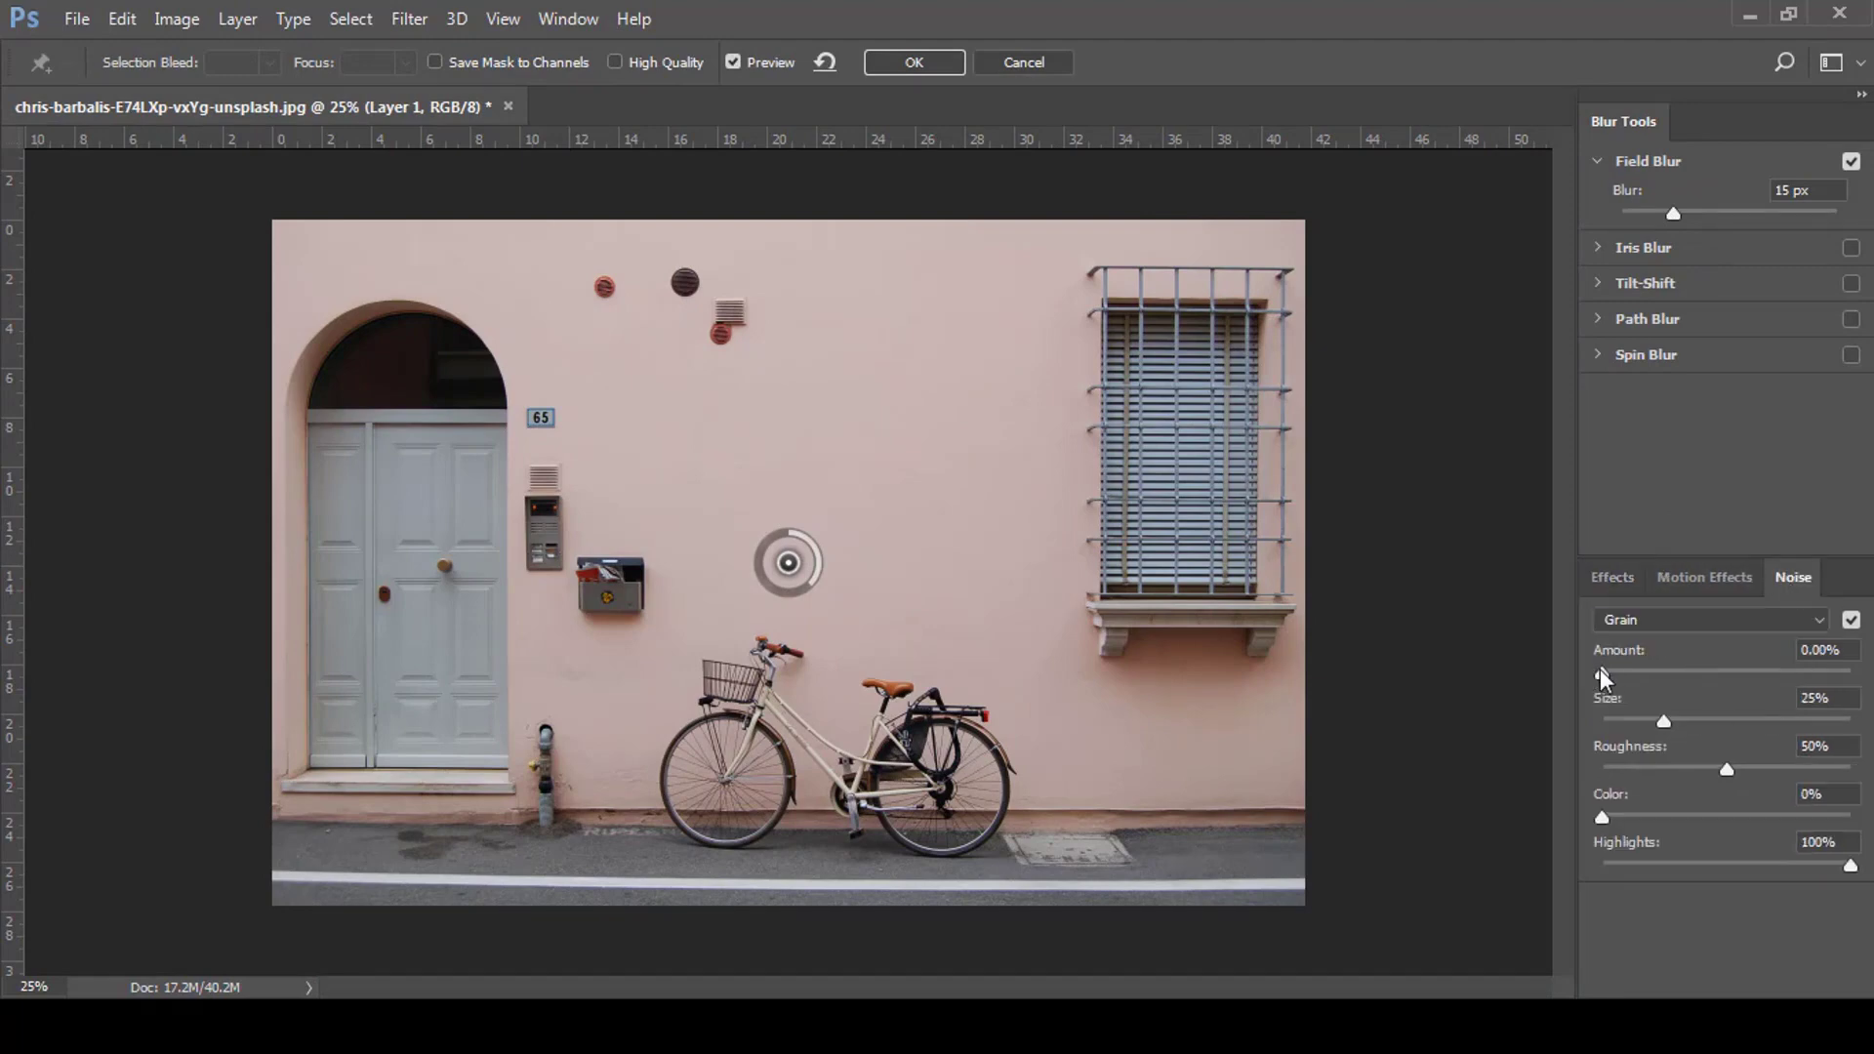
pyautogui.moveTo(1601, 674); pyautogui.dragTo(1718, 768)
pyautogui.press('Up')
pyautogui.press('Up')
pyautogui.press('Up')
pyautogui.moveTo(1721, 674); pyautogui.dragTo(1787, 671)
pyautogui.click(913, 60)
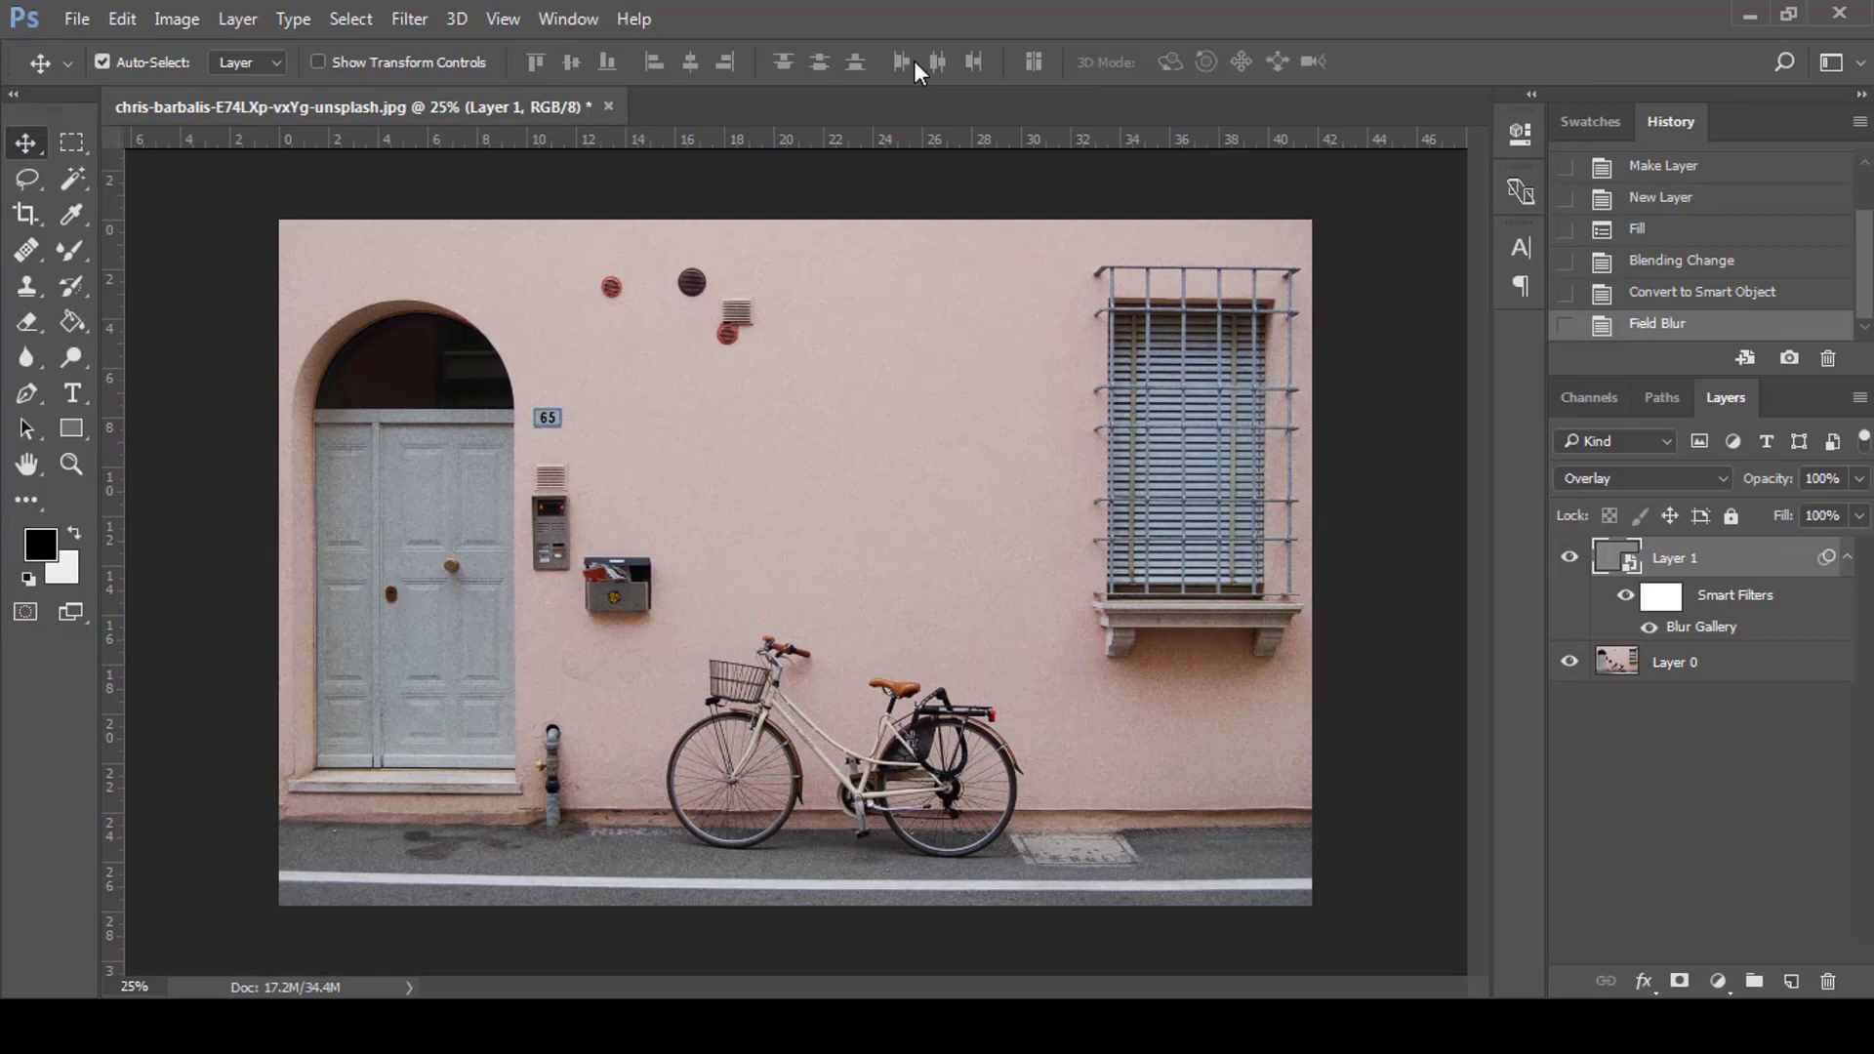
pyautogui.hotkey('ctrl', '+')
pyautogui.hotkey('ctrl', '+')
pyautogui.hotkey('ctrl', '+')
pyautogui.hotkey('ctrl', '0')
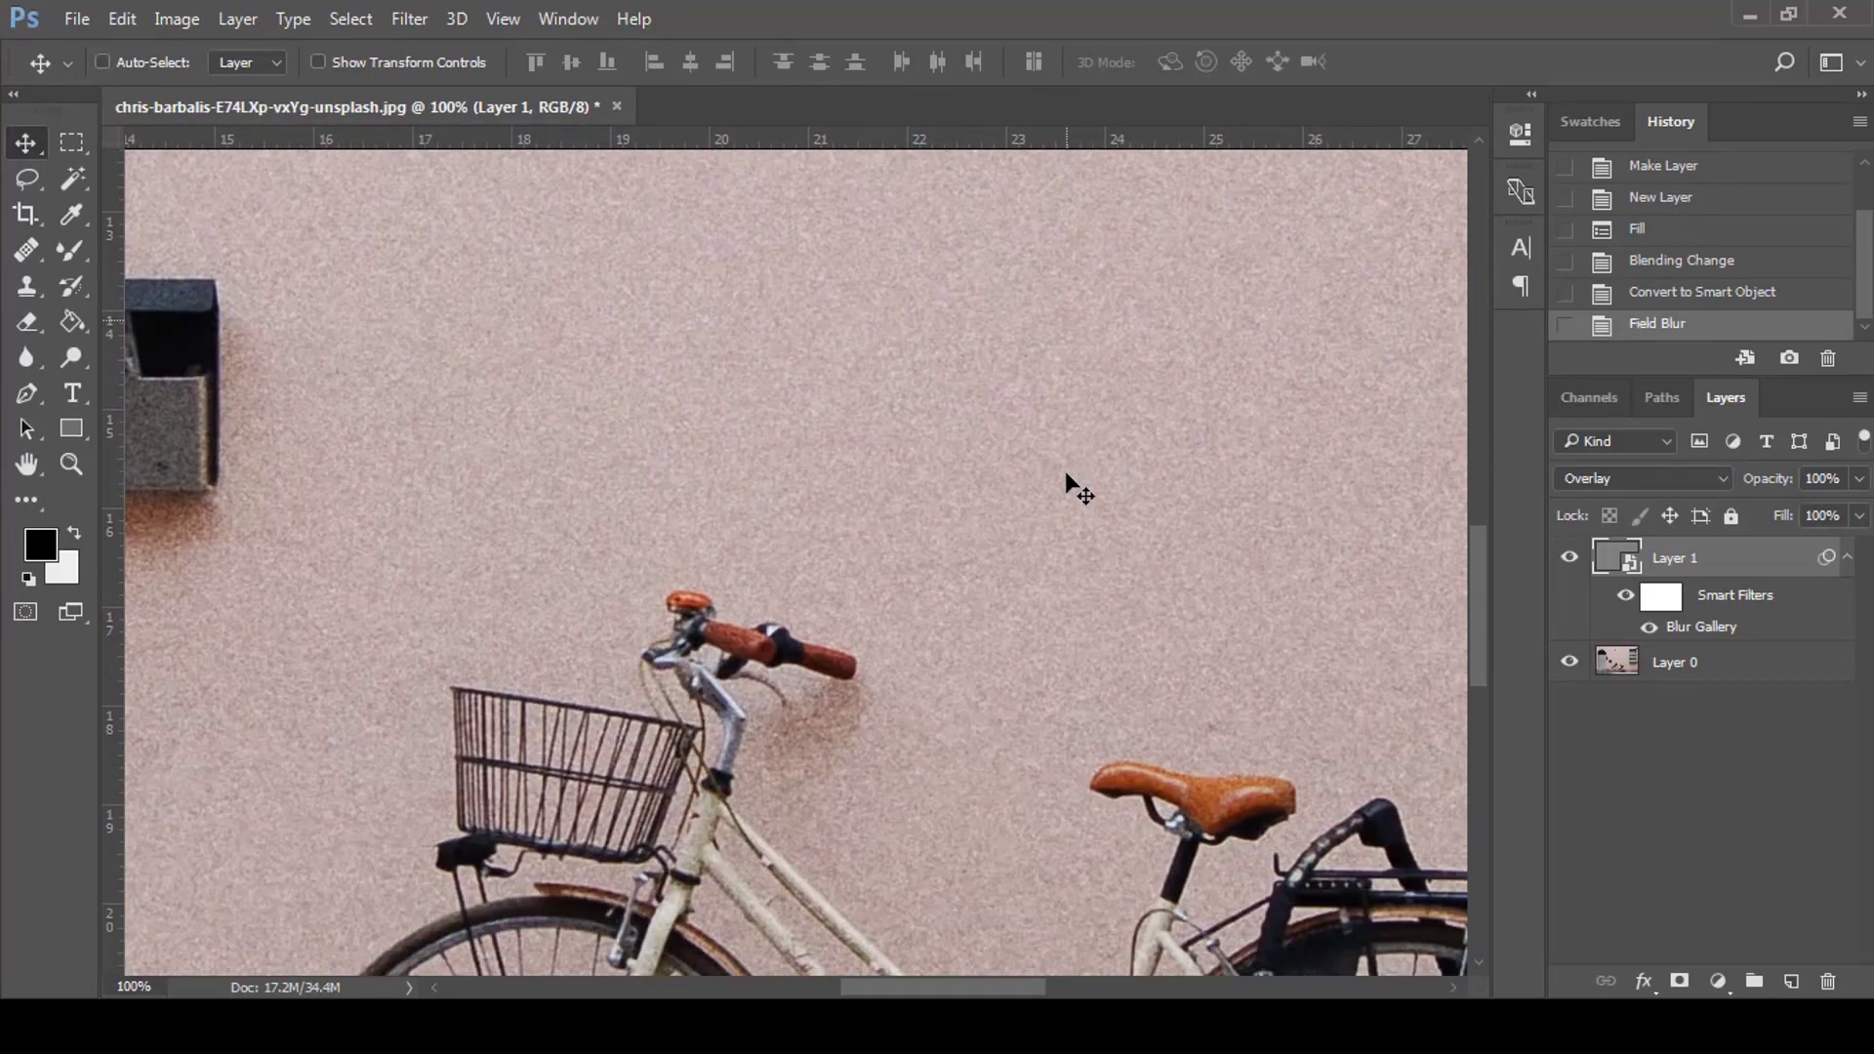